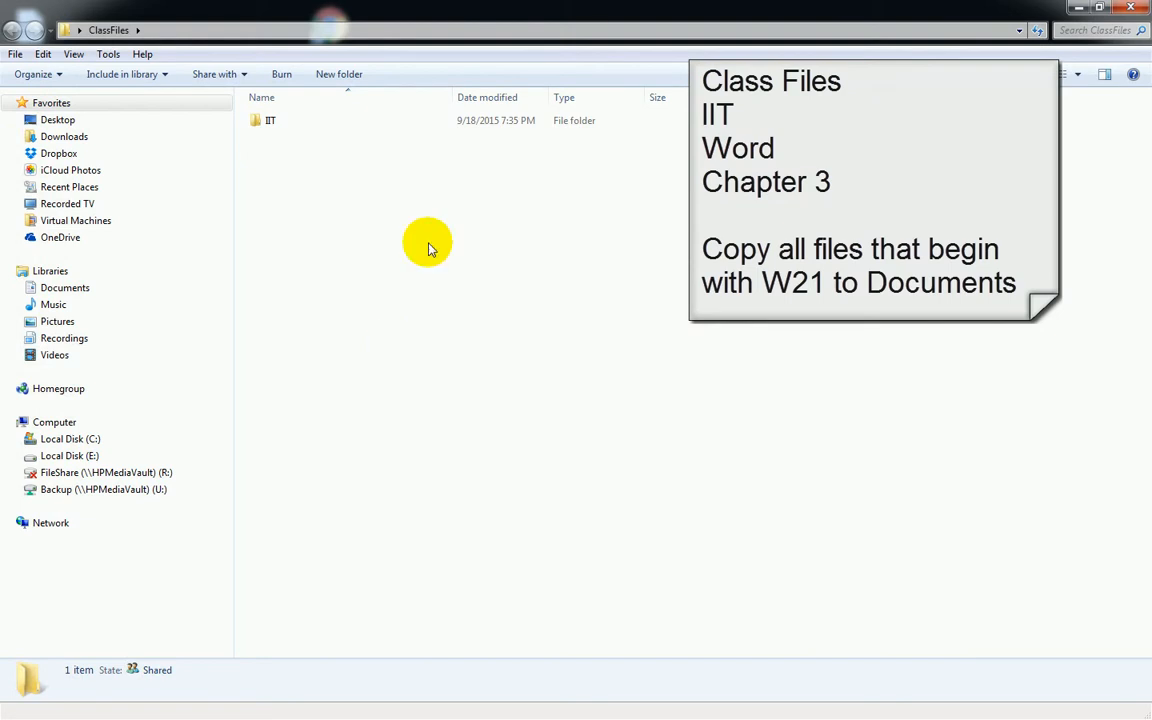
Copy the four files beginning with W21 from the IIT, Word Data Files, Chapter3 folder to the Documents library.
double_click(290, 119)
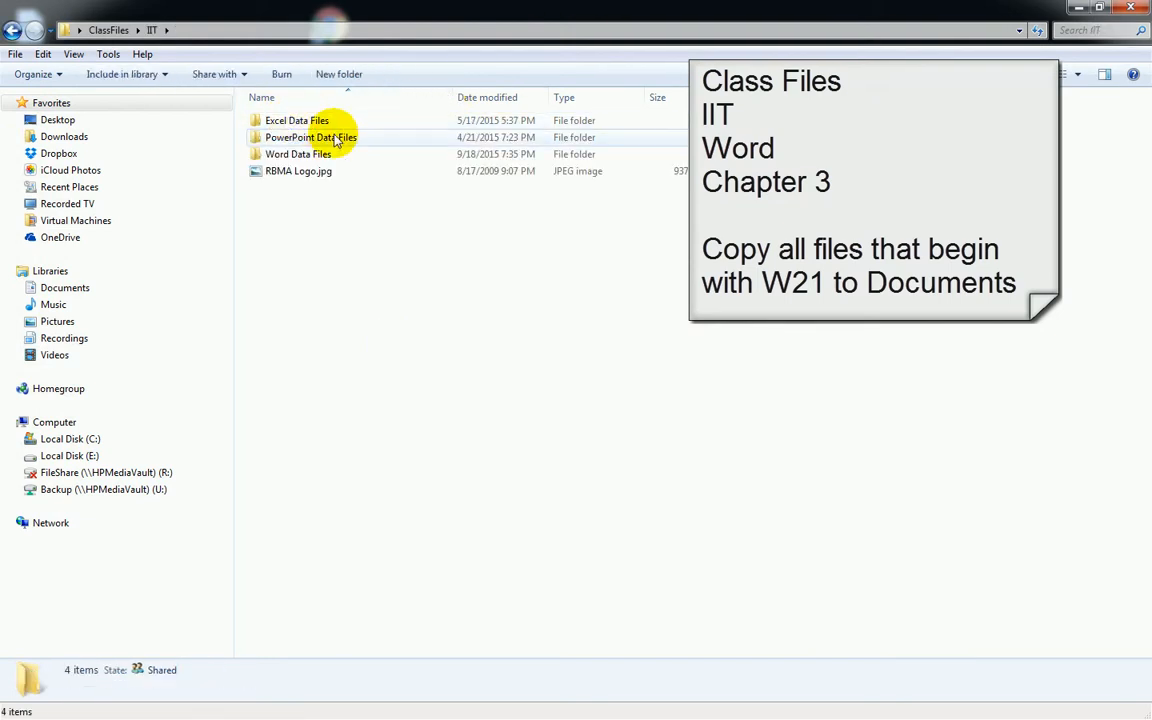
double_click(303, 156)
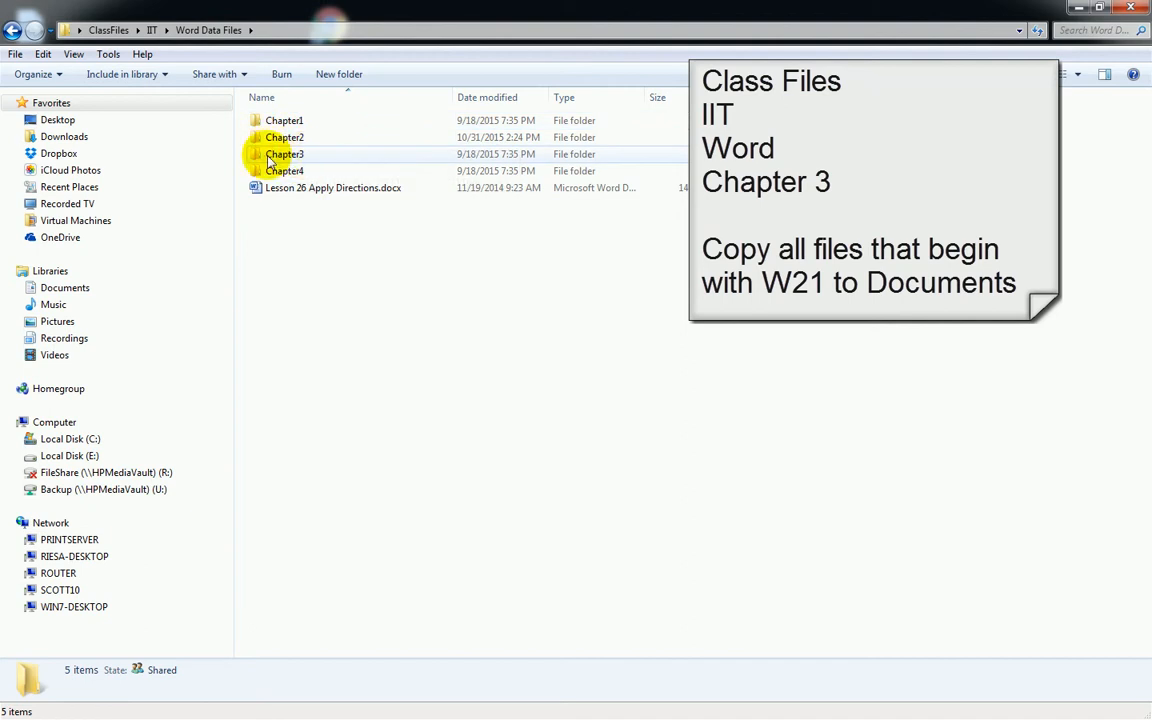
double_click(268, 156)
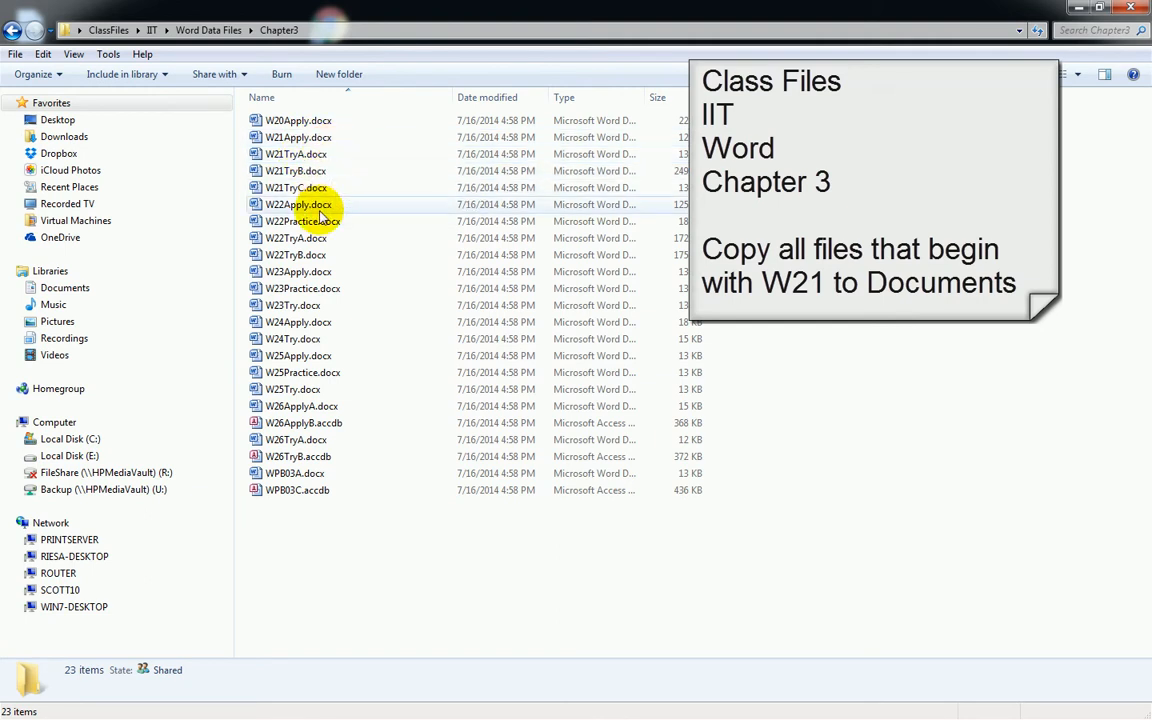
left_click(280, 140)
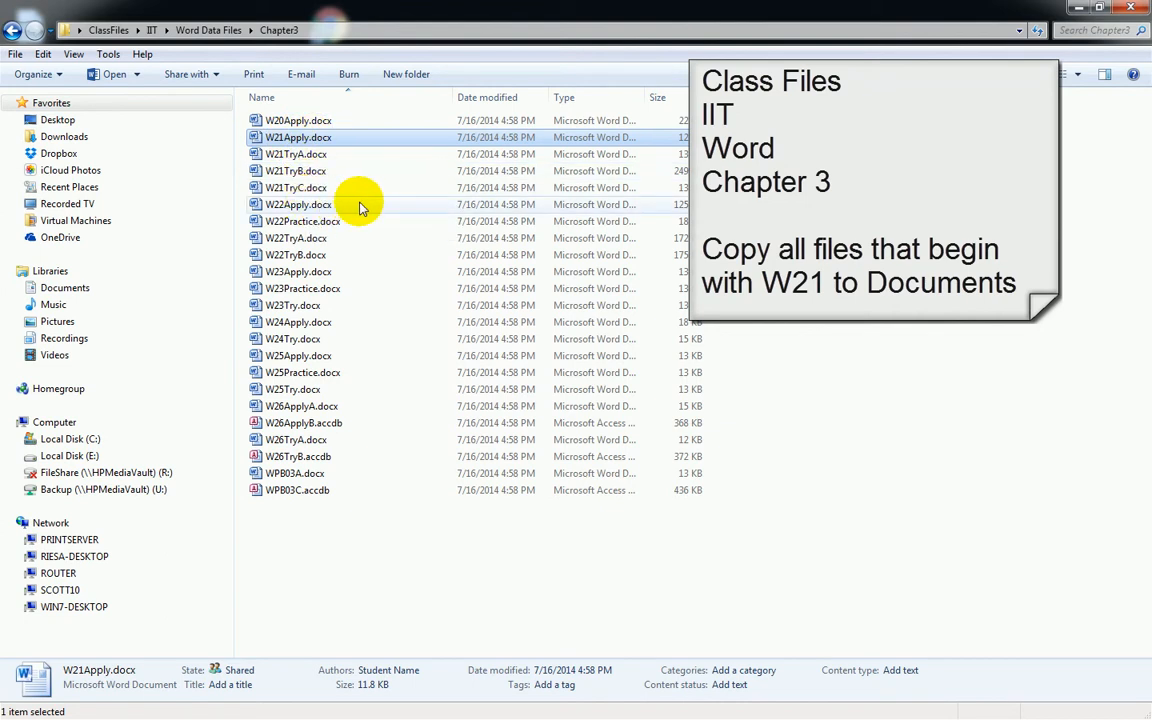
left_click(290, 190, "shift")
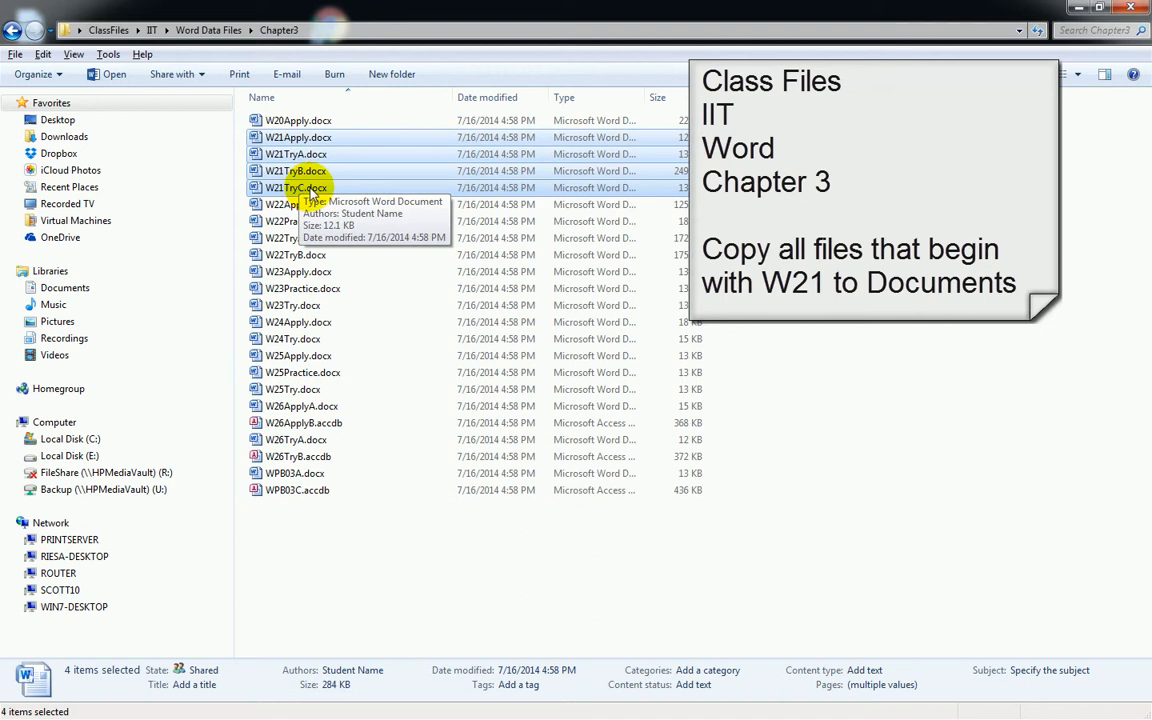
left_click_drag(316, 190, 84, 292)
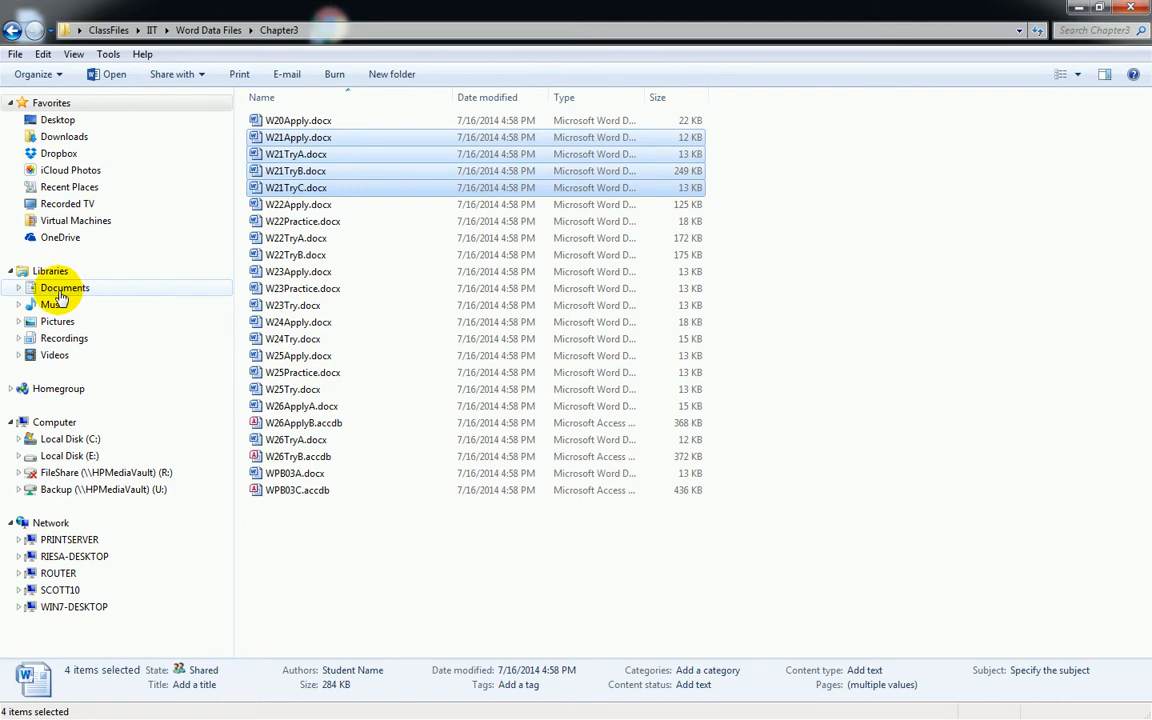
Open W21TryA.docx from the Documents library in Word and enable editing.
left_click(60, 292)
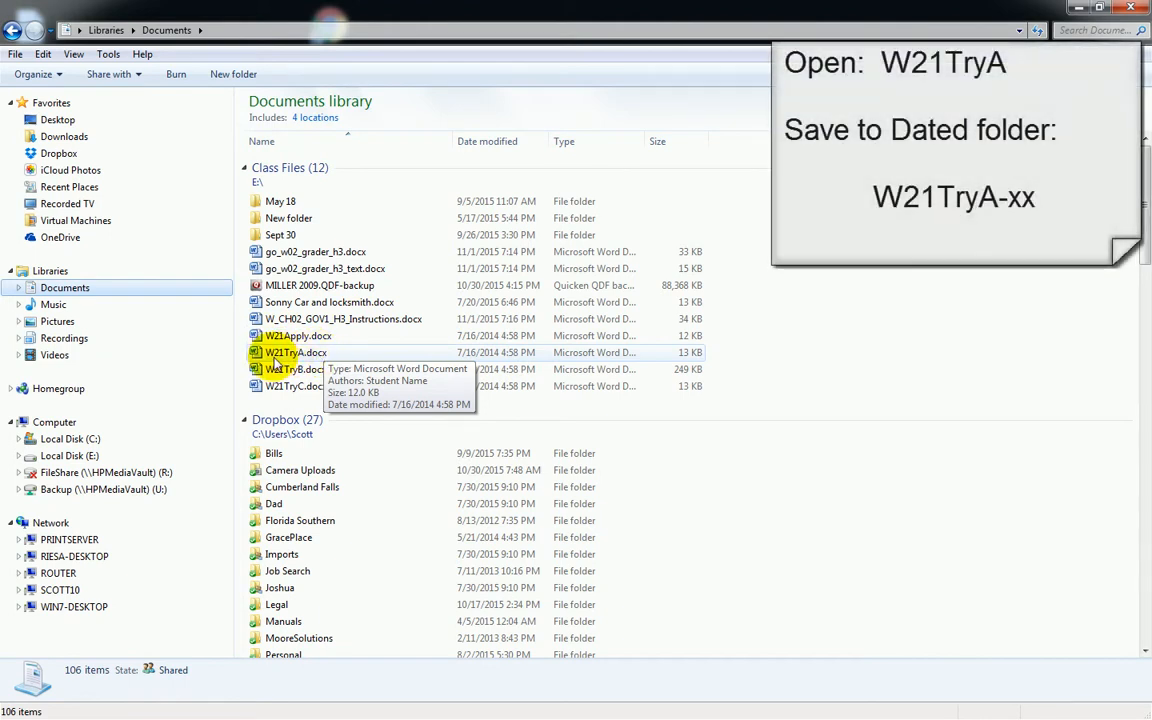
double_click(290, 355)
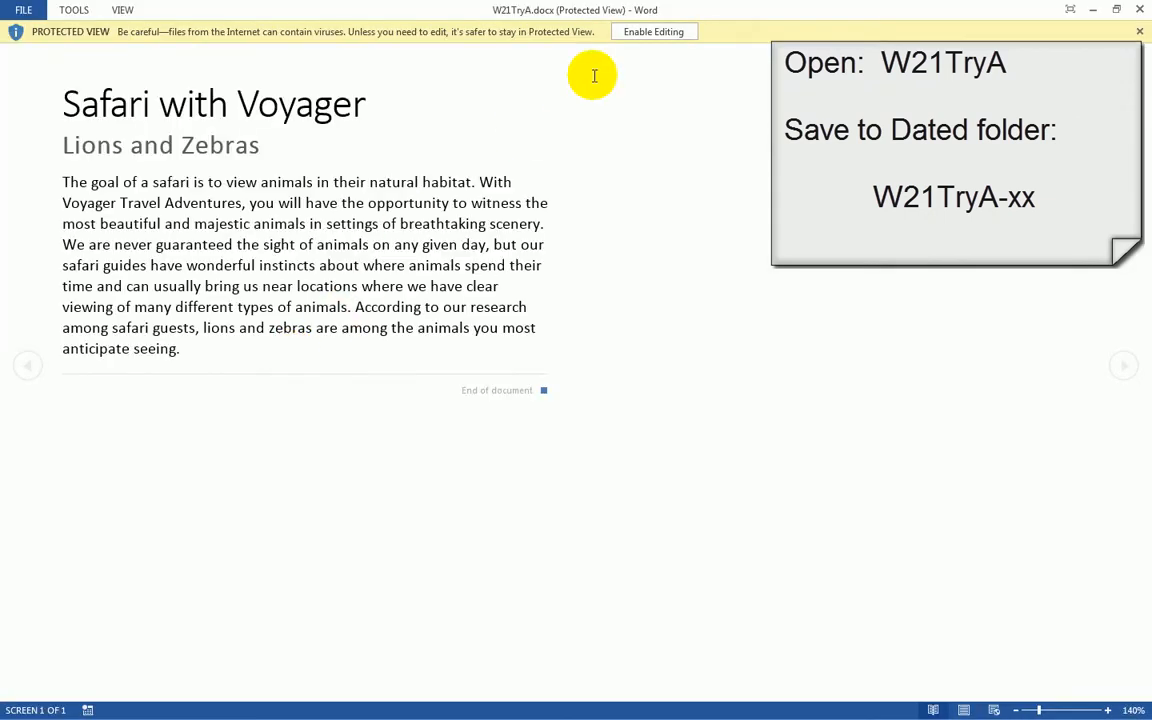
left_click(668, 33)
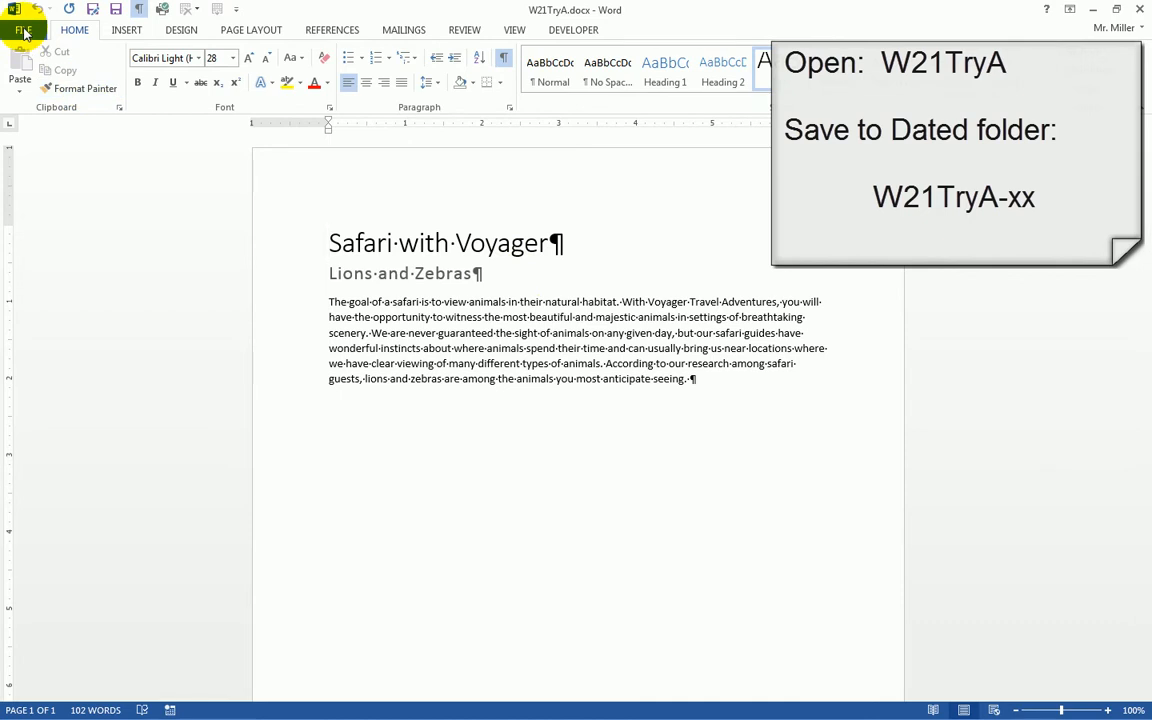
Start saving the document under My Documents and create a new folder there named Nov 4.
left_click(25, 33)
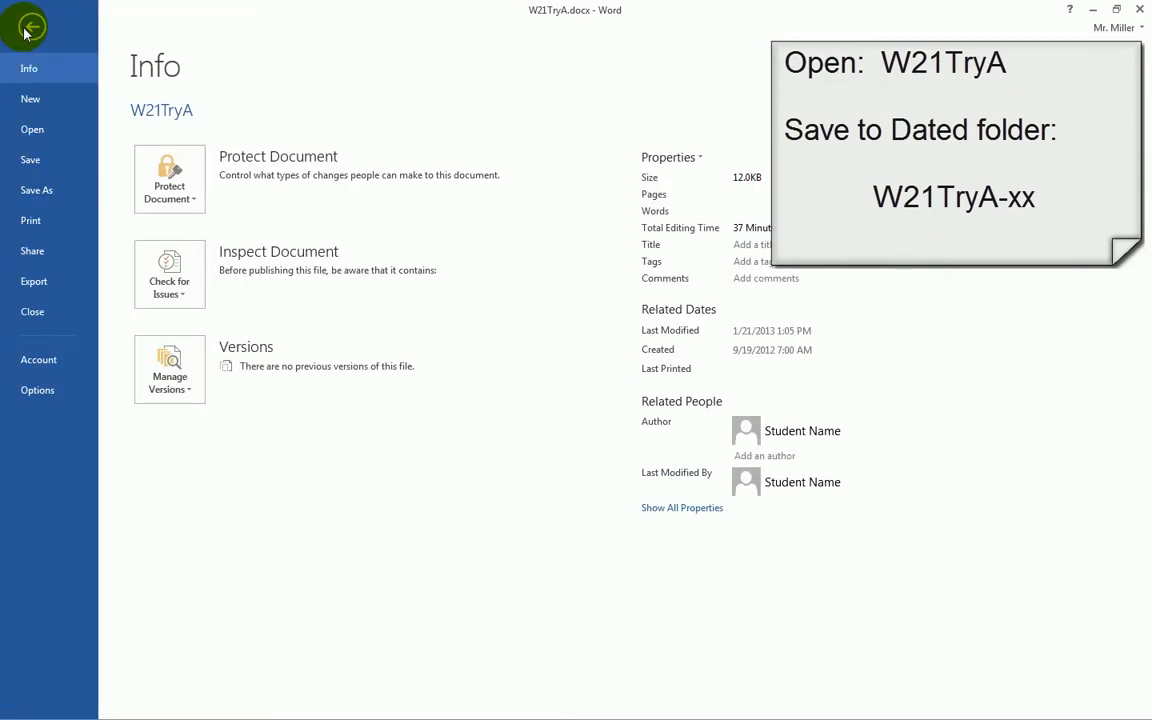
left_click(40, 192)
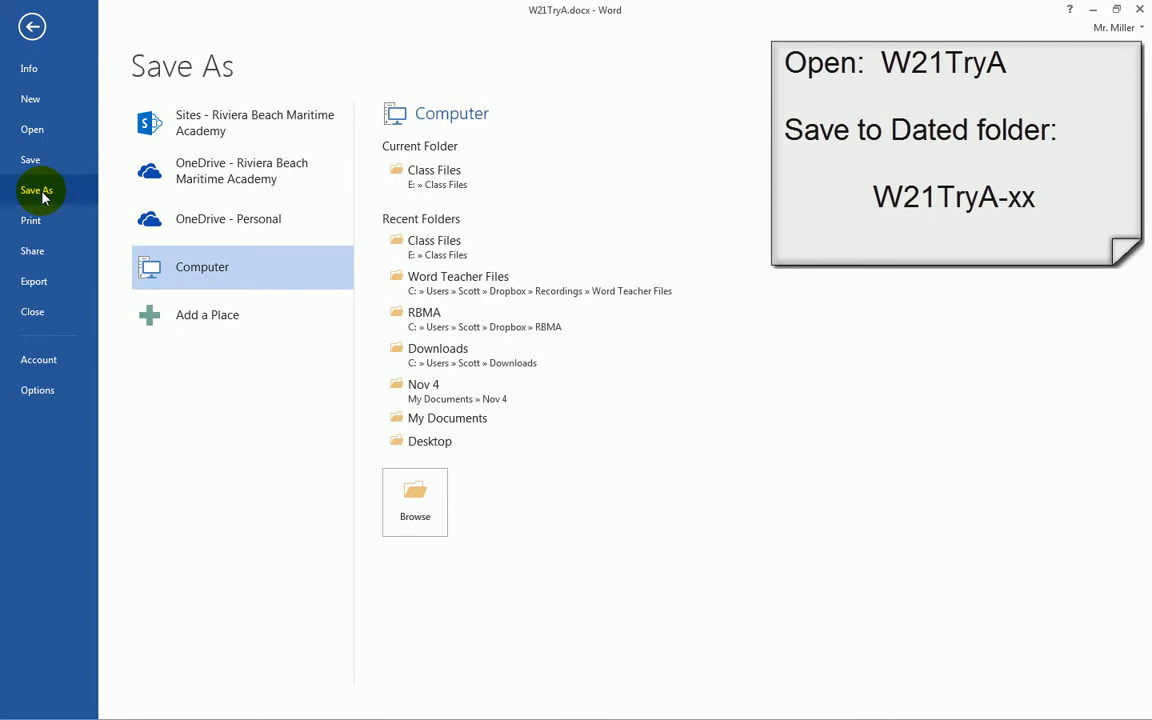
left_click(452, 420)
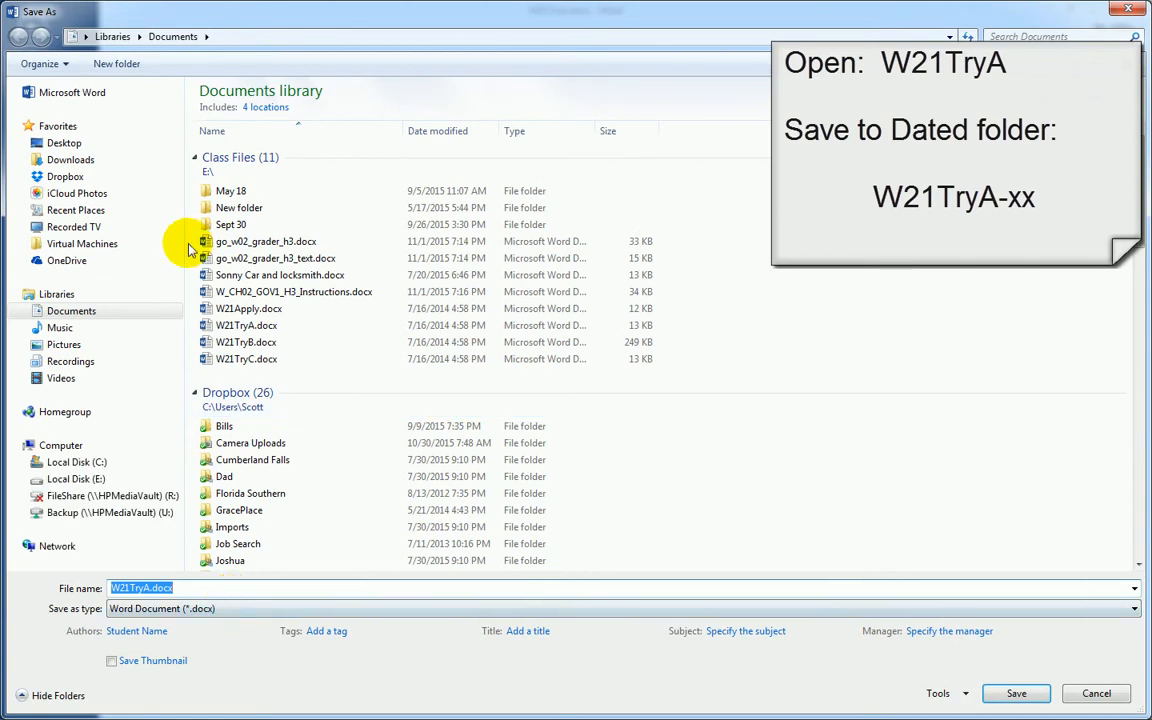
left_click(120, 63)
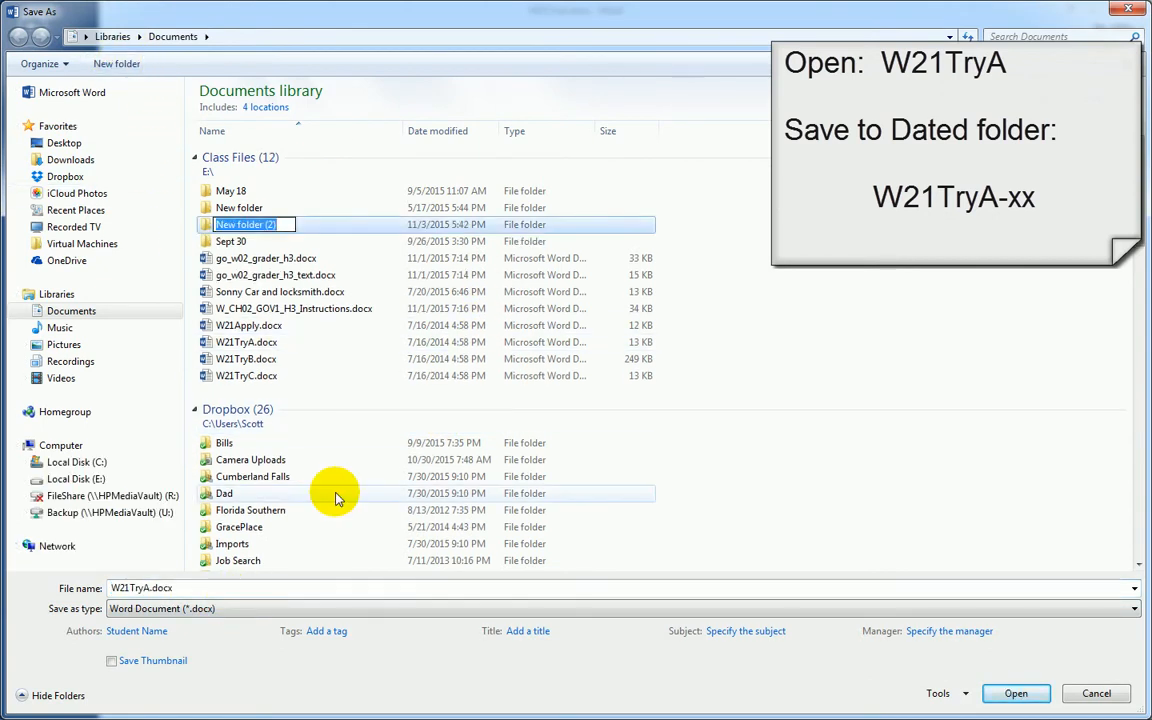
type("No")
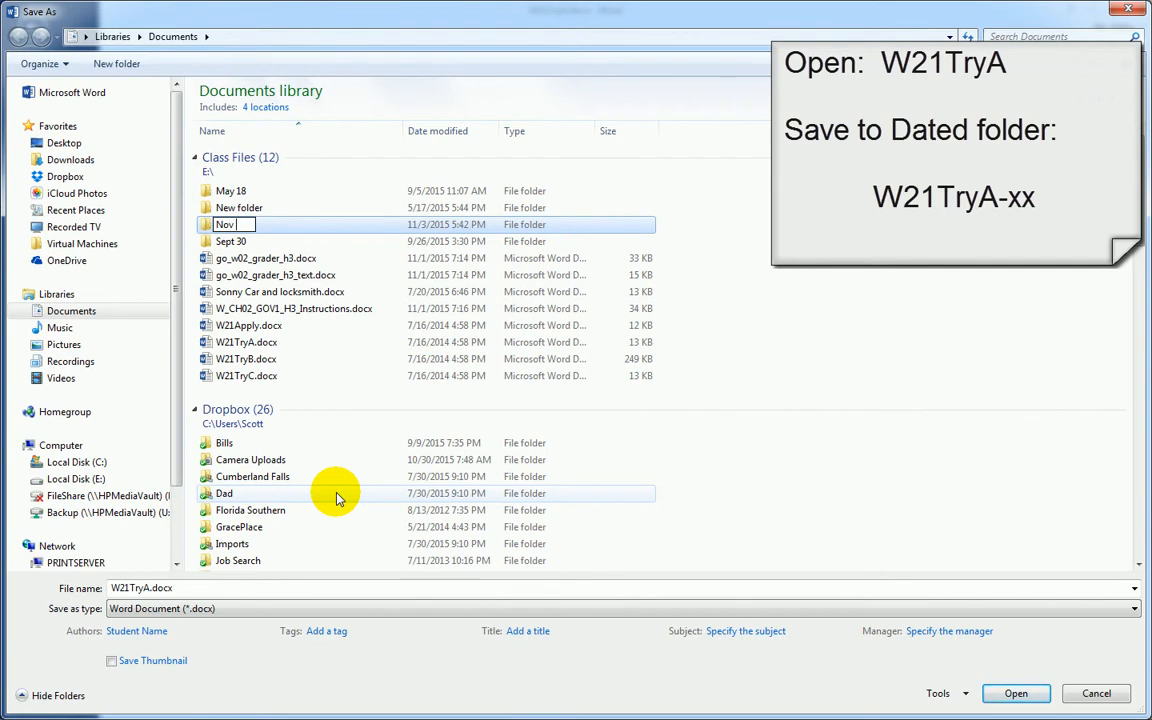
type("v")
type("4")
key("Return")
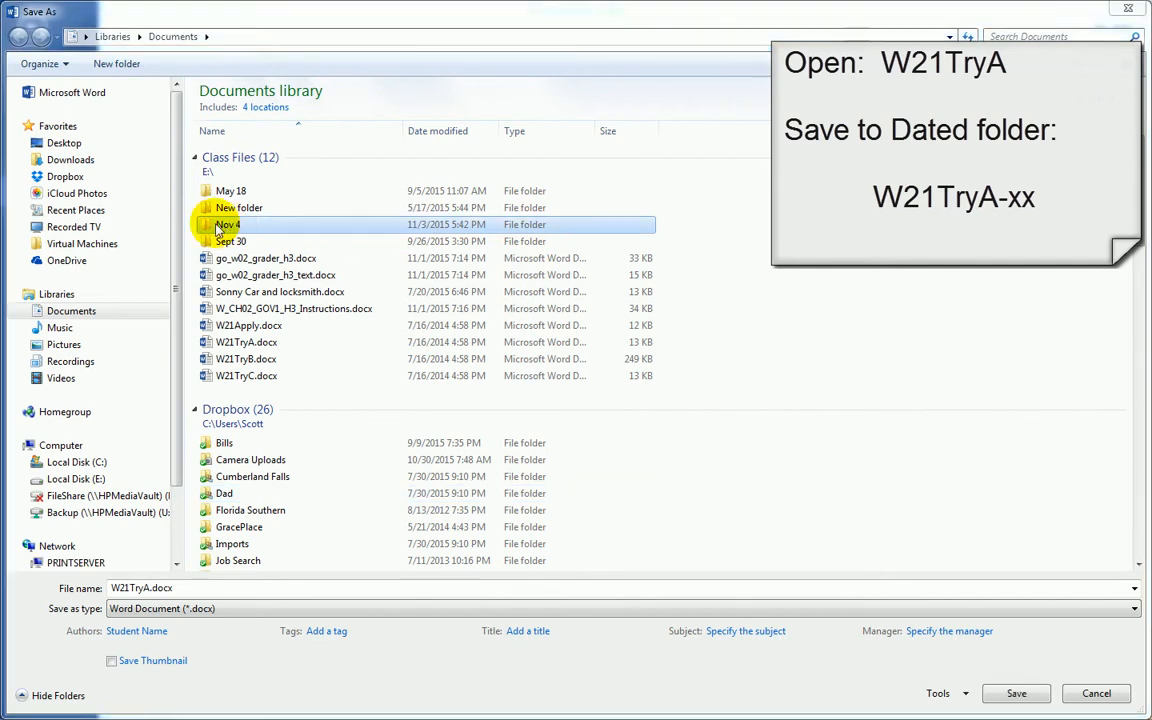
Save the document in the Nov 4 folder as W21TryA-sm.
double_click(215, 226)
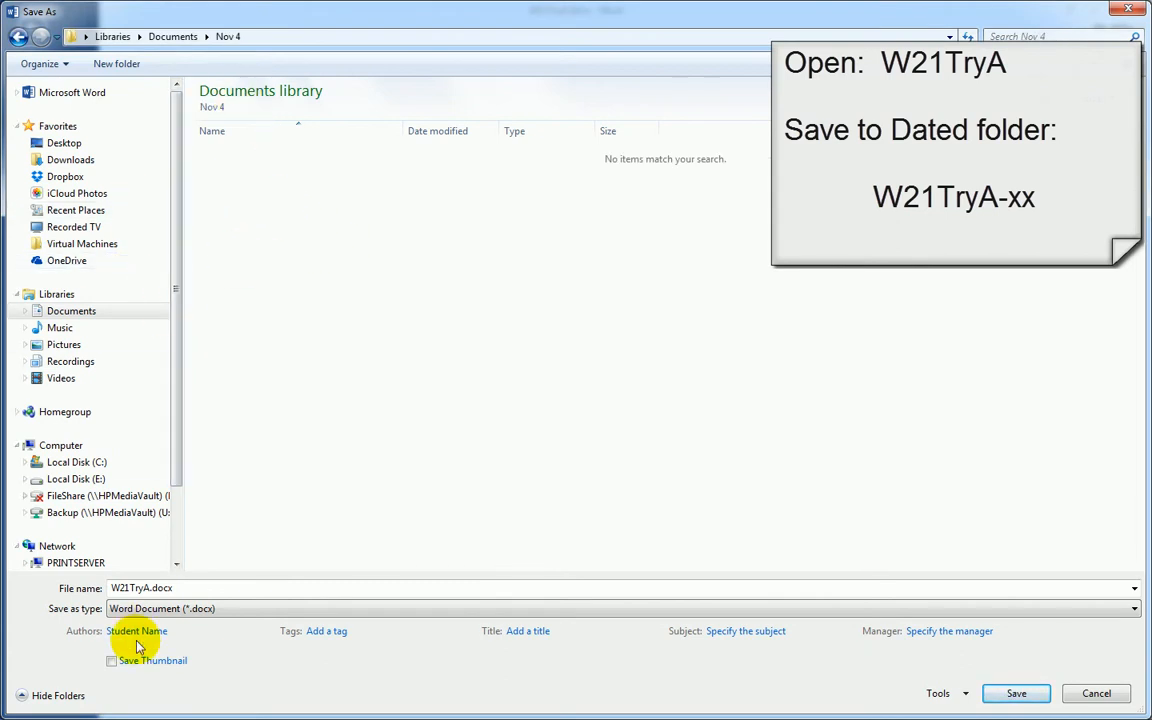
double_click(150, 588)
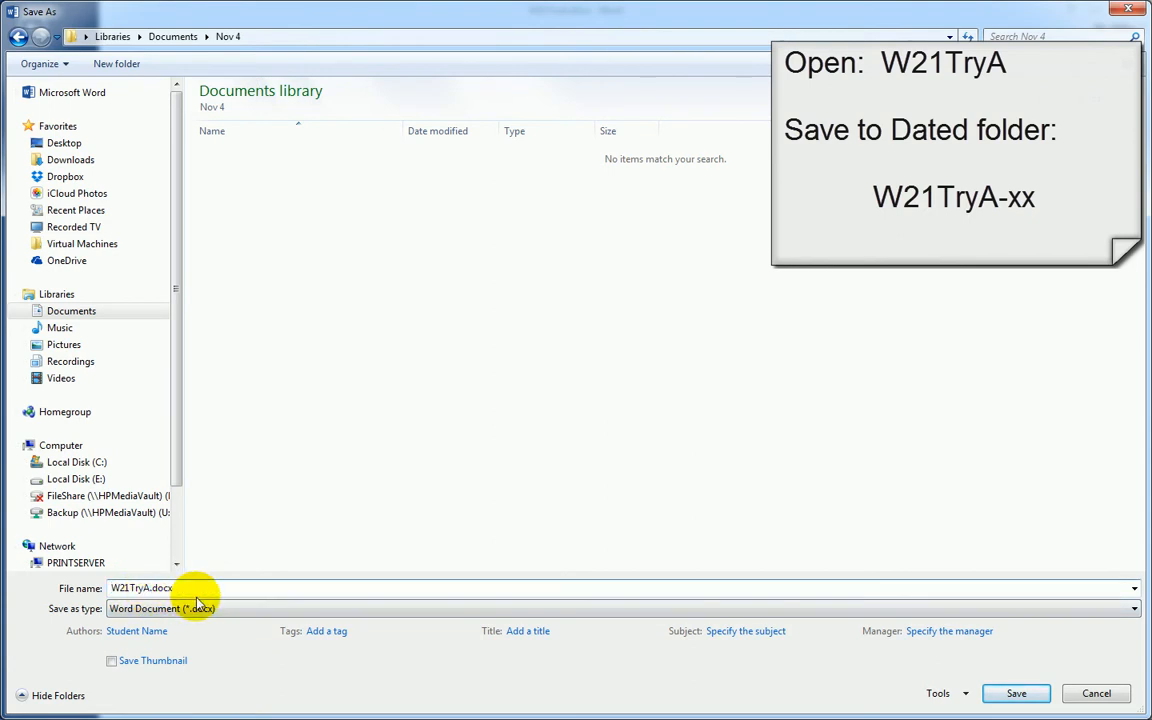
key("Return")
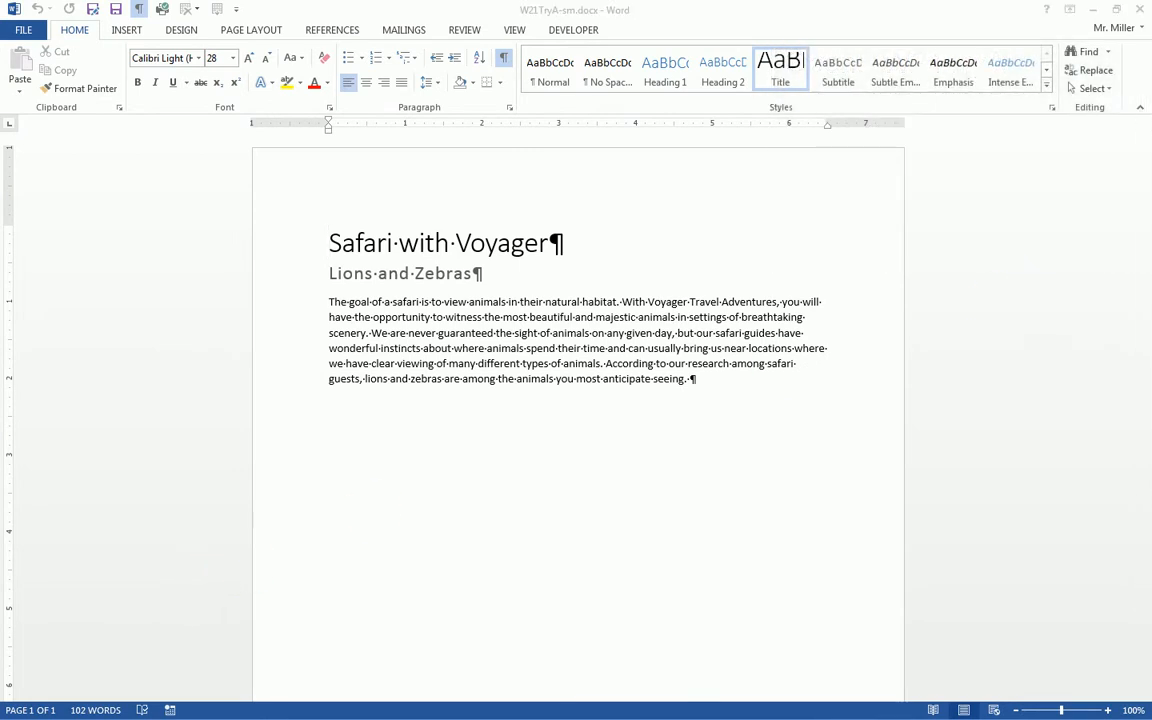
Add a blank paragraph at the end of the document, after the sentence ending "anticipate seeing.".
left_click(662, 400)
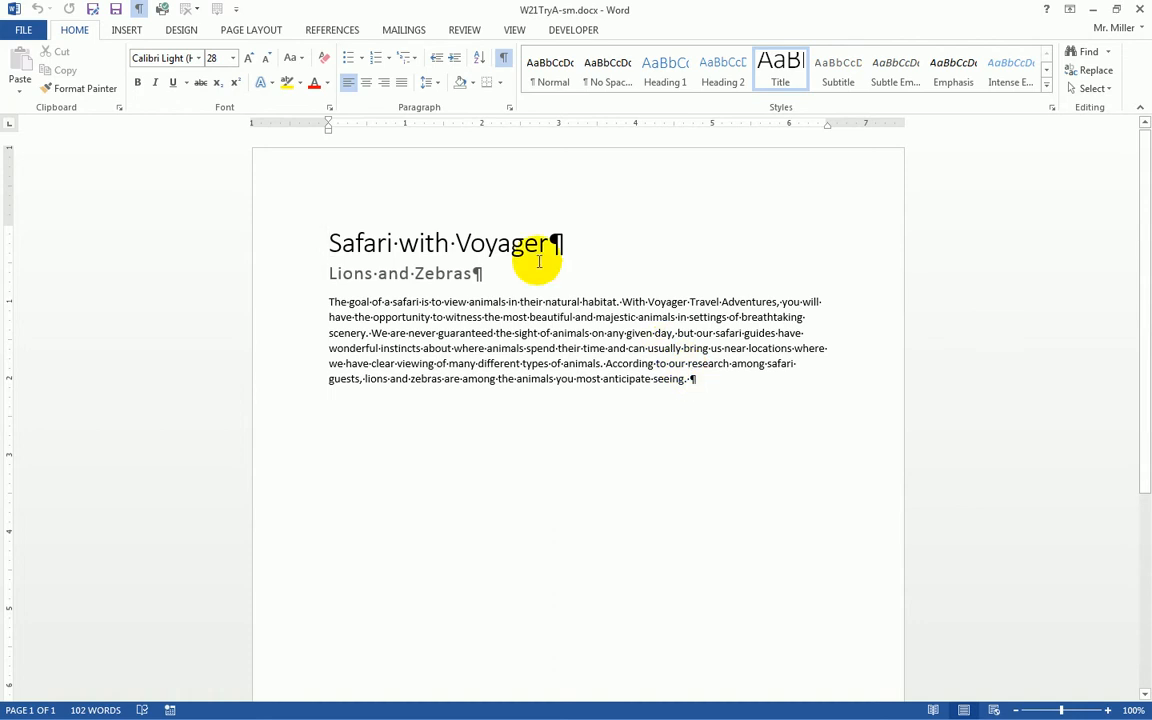
left_click(331, 243)
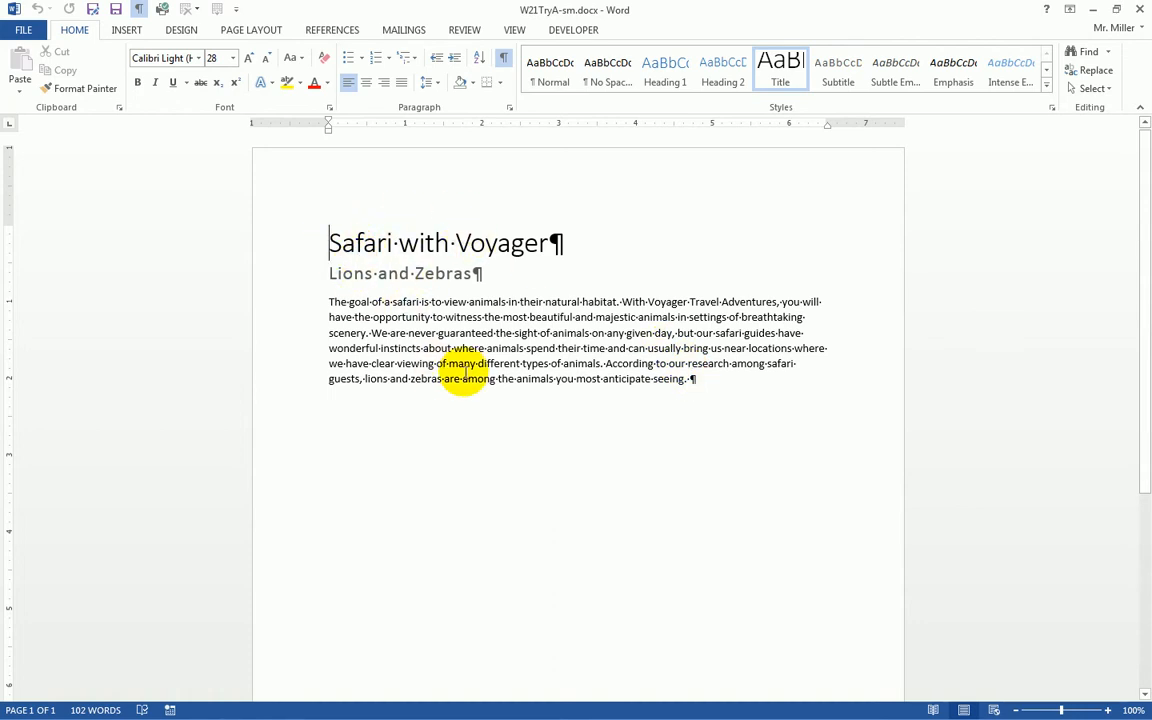
left_click(719, 385)
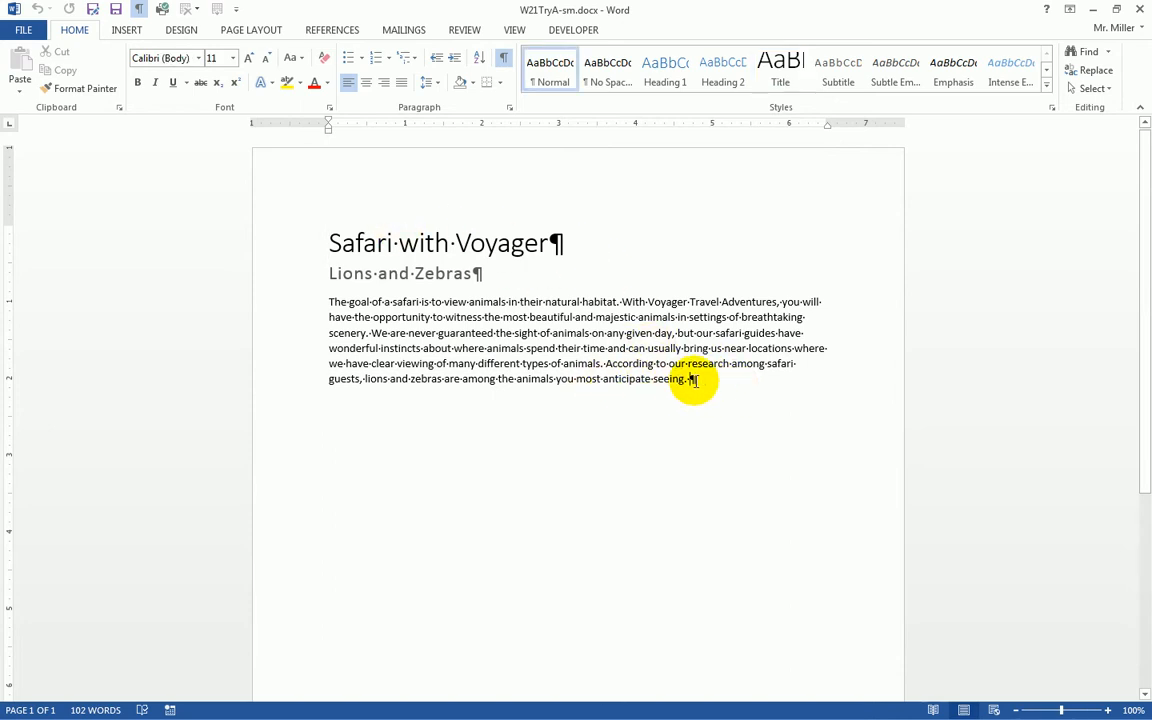
key("Return")
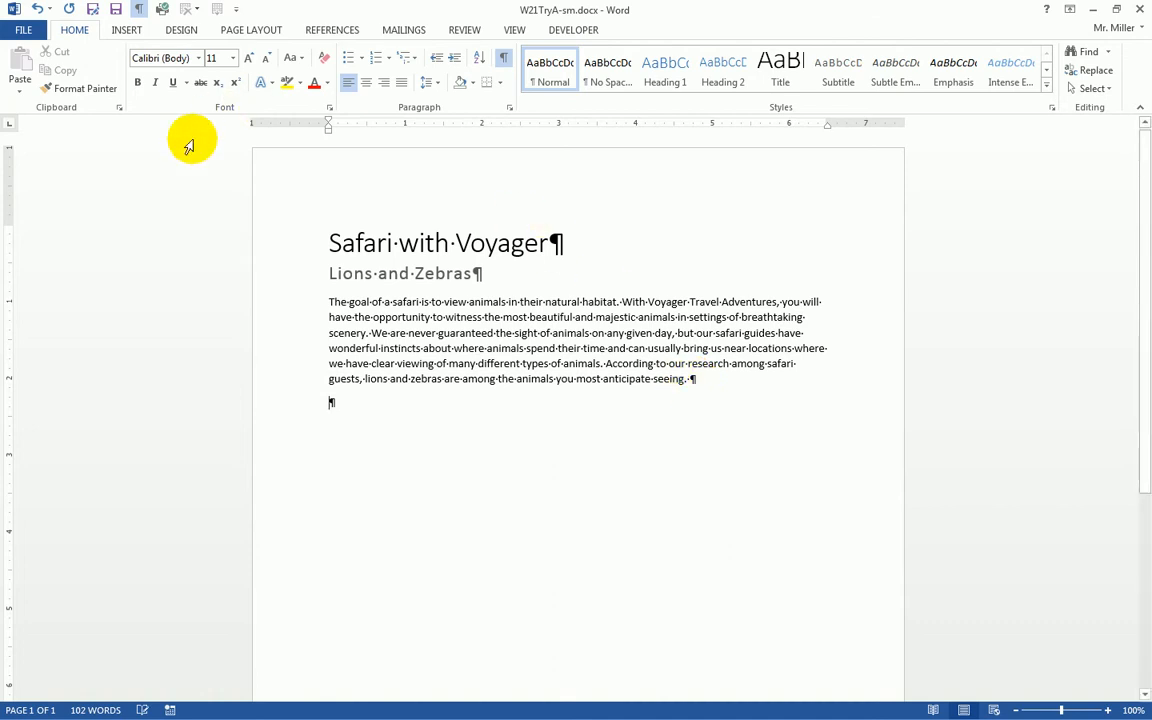
Insert the text from the file W21TryB.docx in the Documents library into the blank last paragraph.
left_click(127, 31)
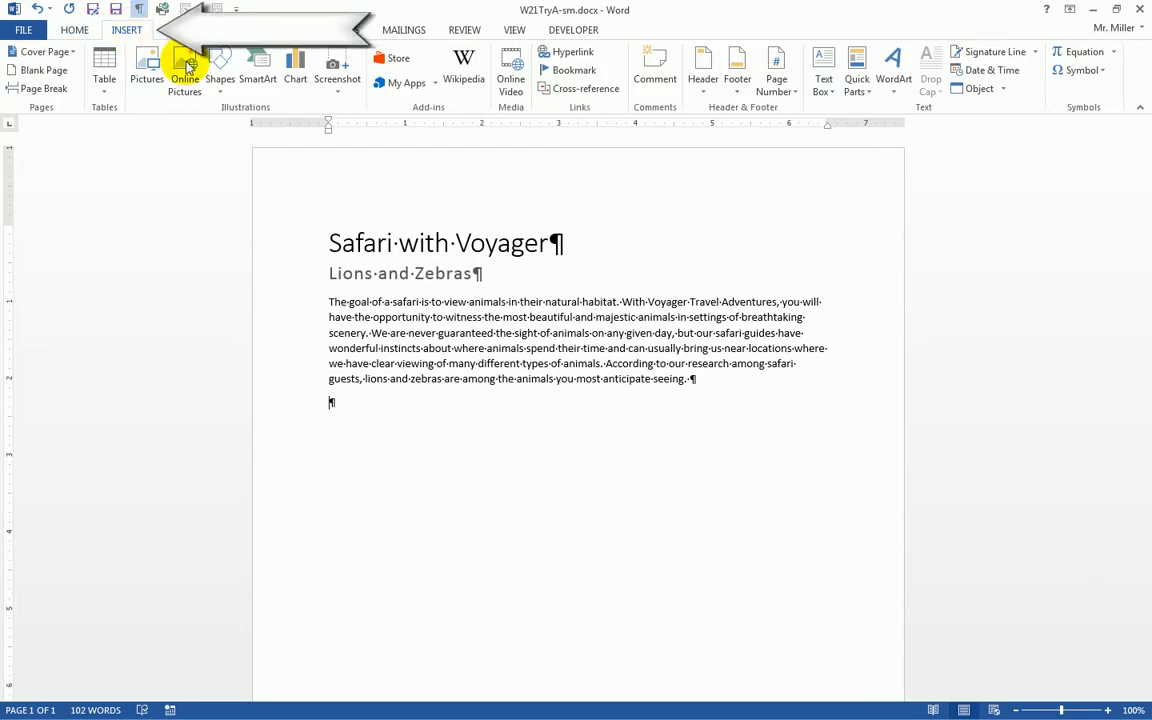
left_click(1002, 91)
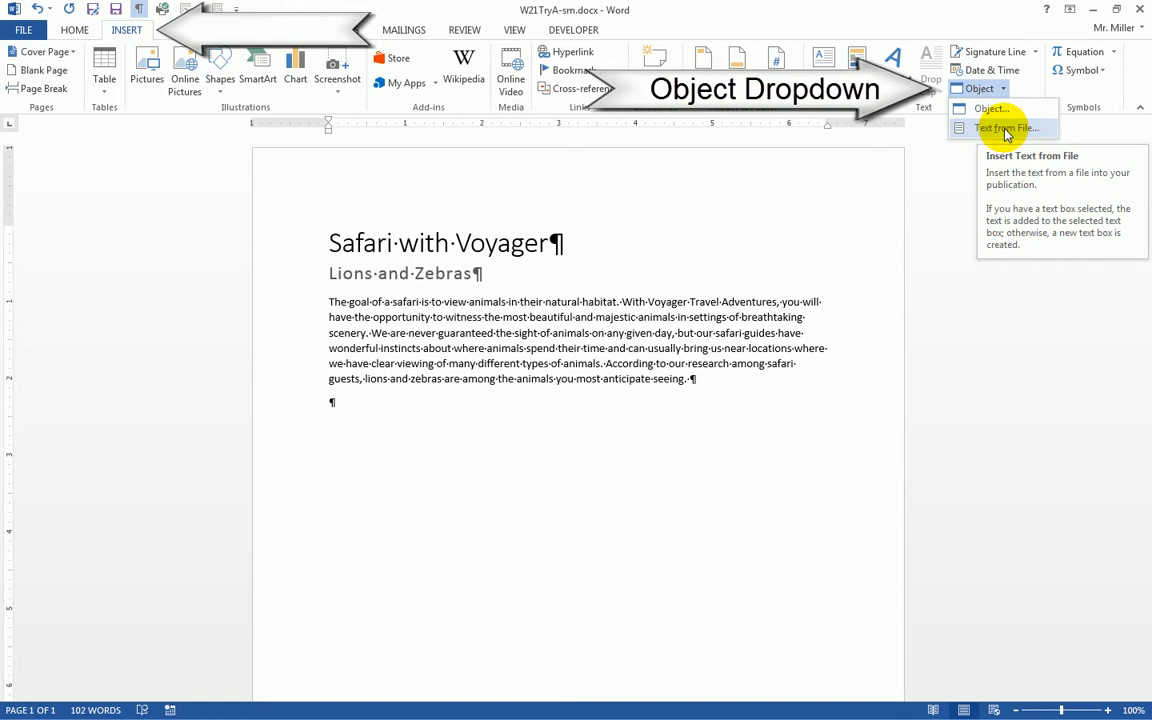
left_click(1004, 129)
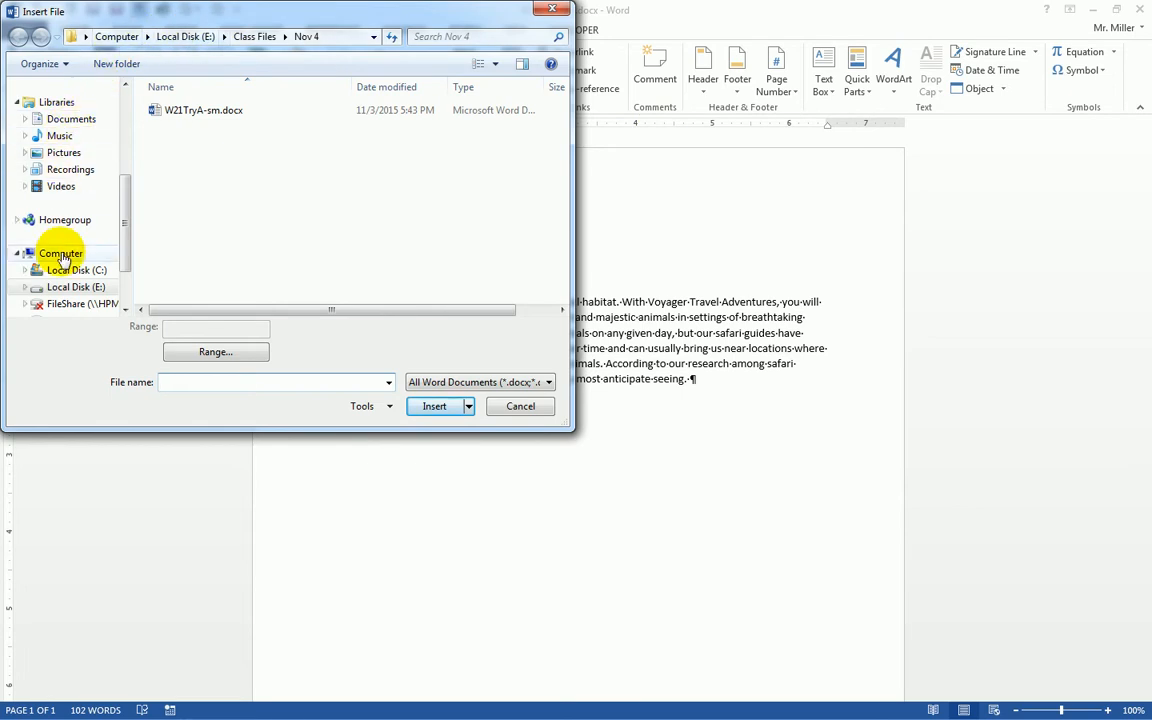
left_click(66, 119)
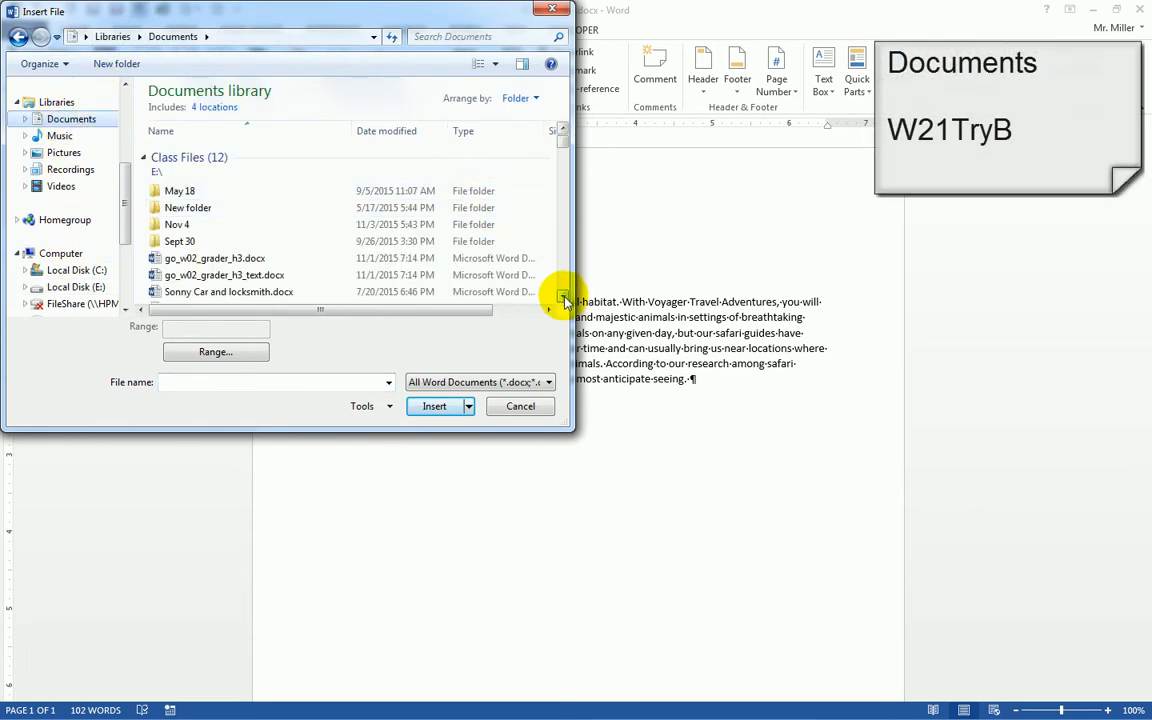
left_click(563, 297)
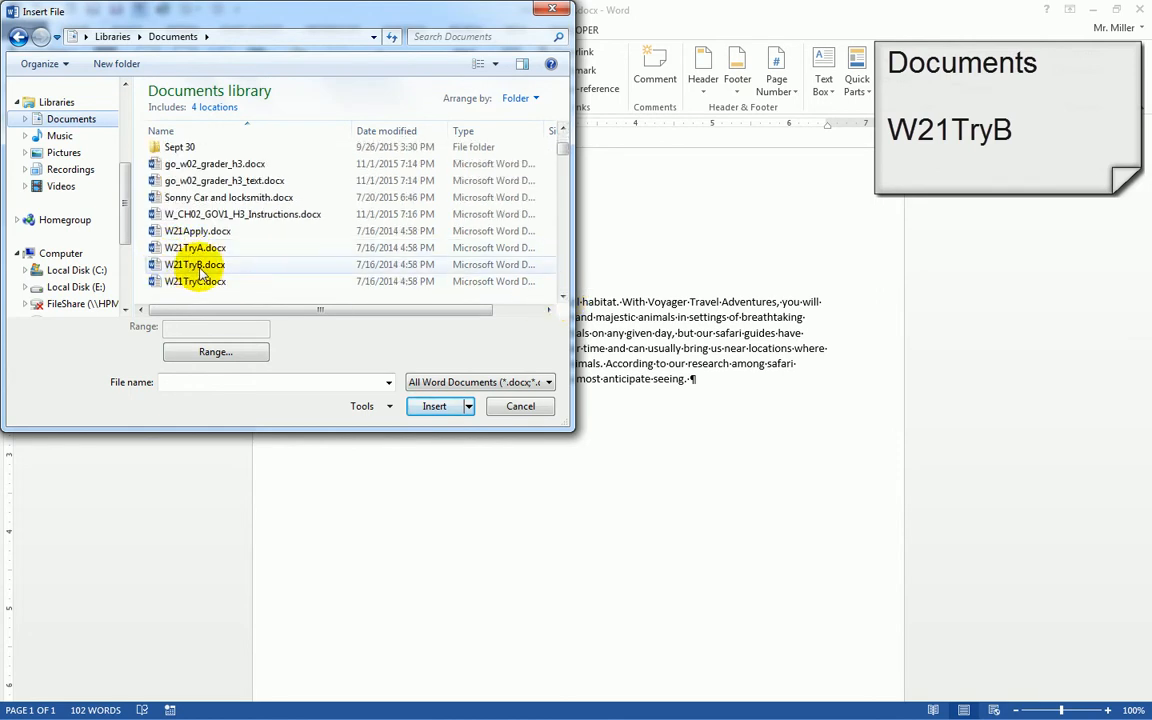
left_click(195, 266)
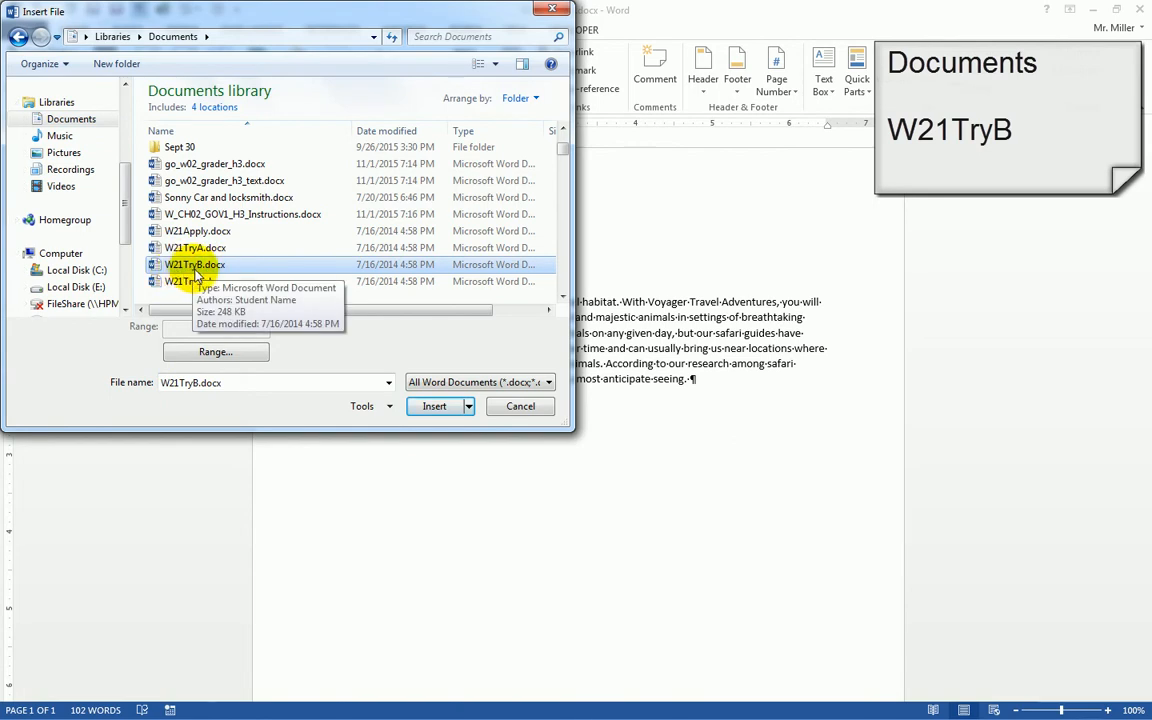
left_click(430, 404)
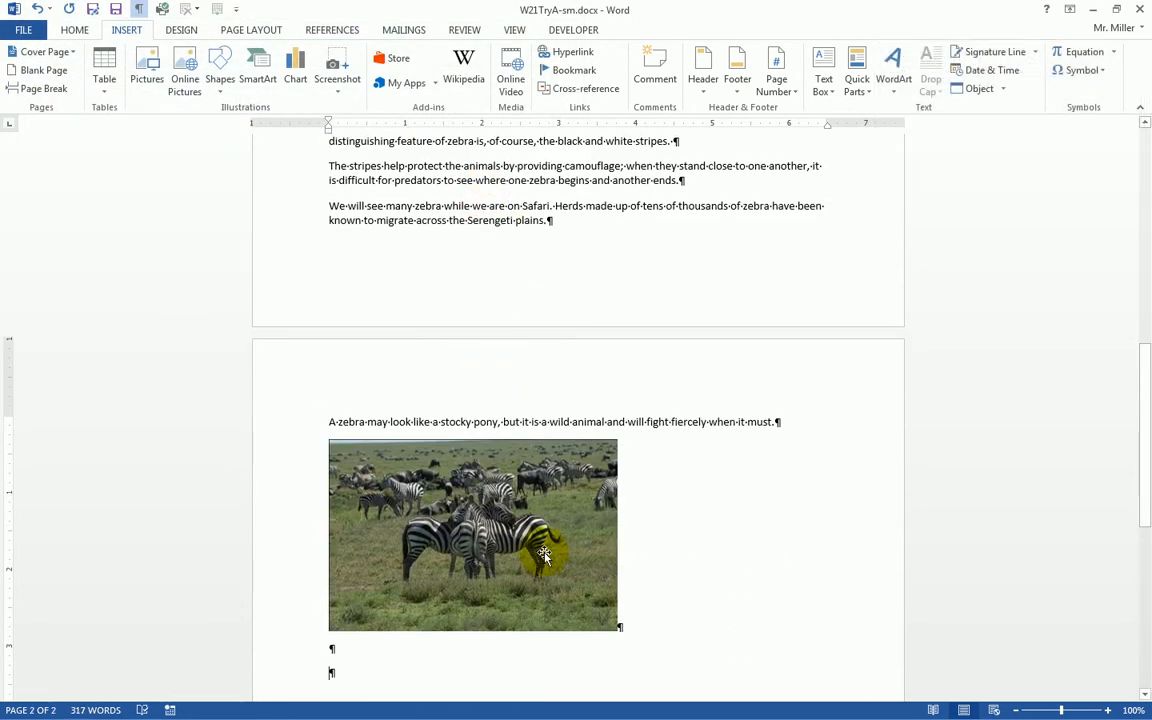
Apply custom margins of 1.3" at the top, bottom, left and right of the whole document.
scroll(544, 556, "down", 5)
scroll(540, 559, "up", 10)
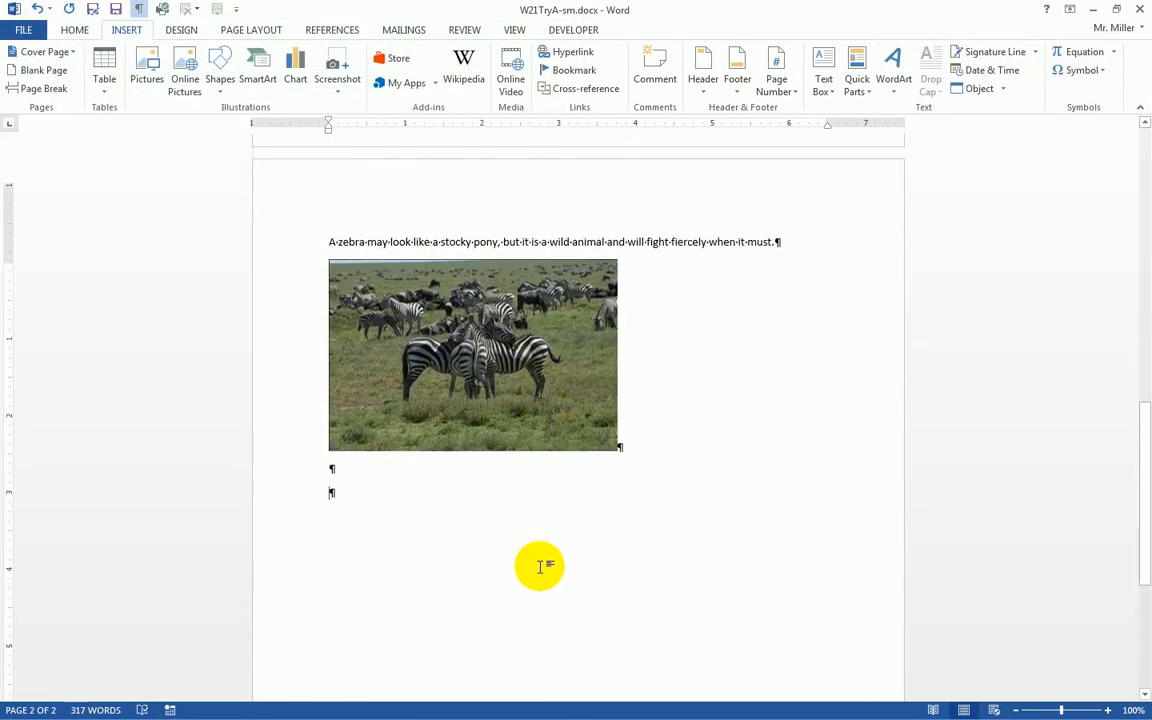
scroll(545, 577, "up", 8)
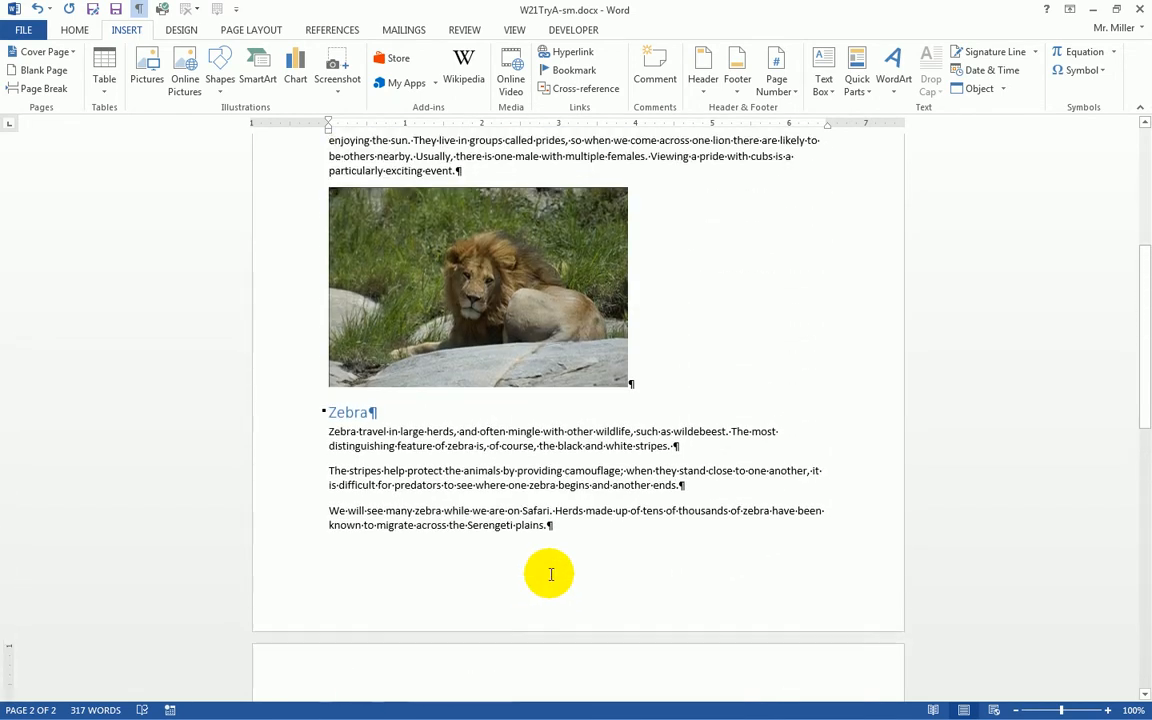
scroll(572, 577, "up", 1)
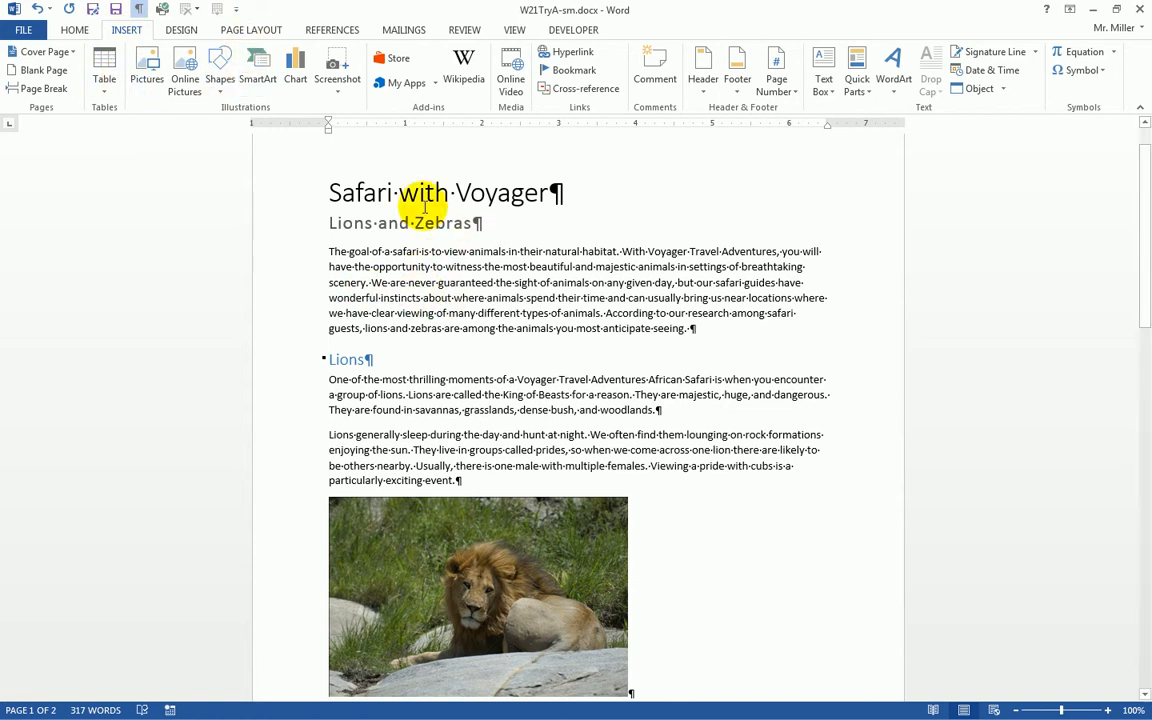
left_click(255, 32)
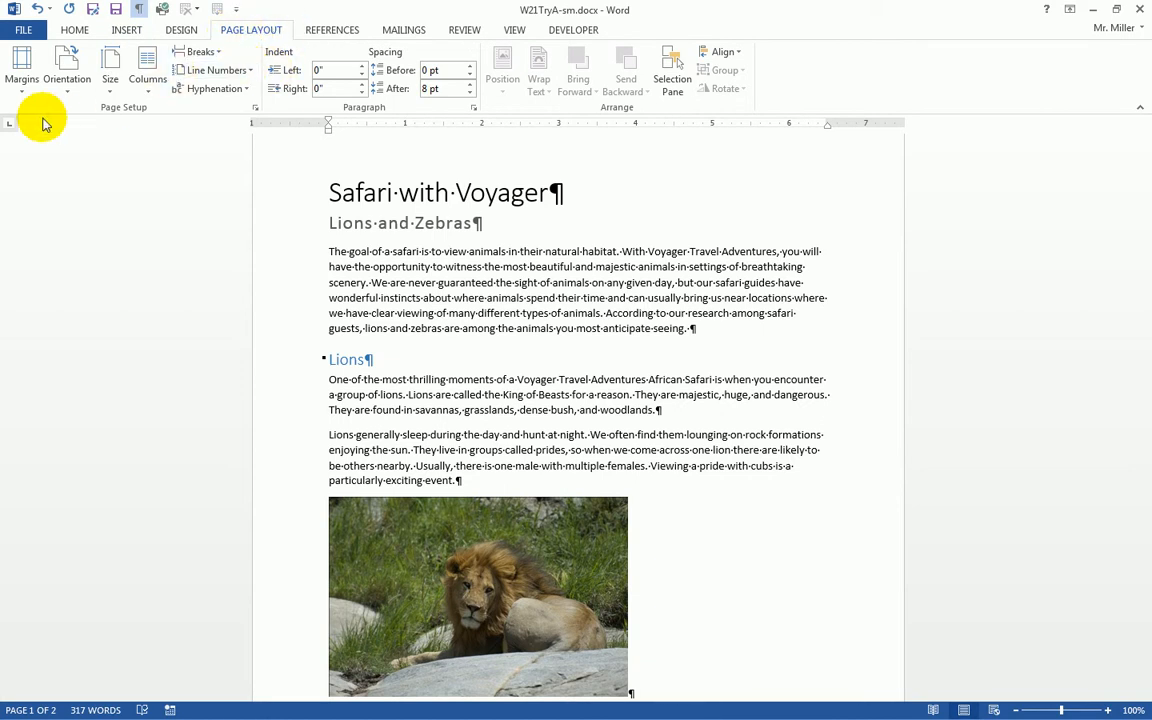
left_click(20, 62)
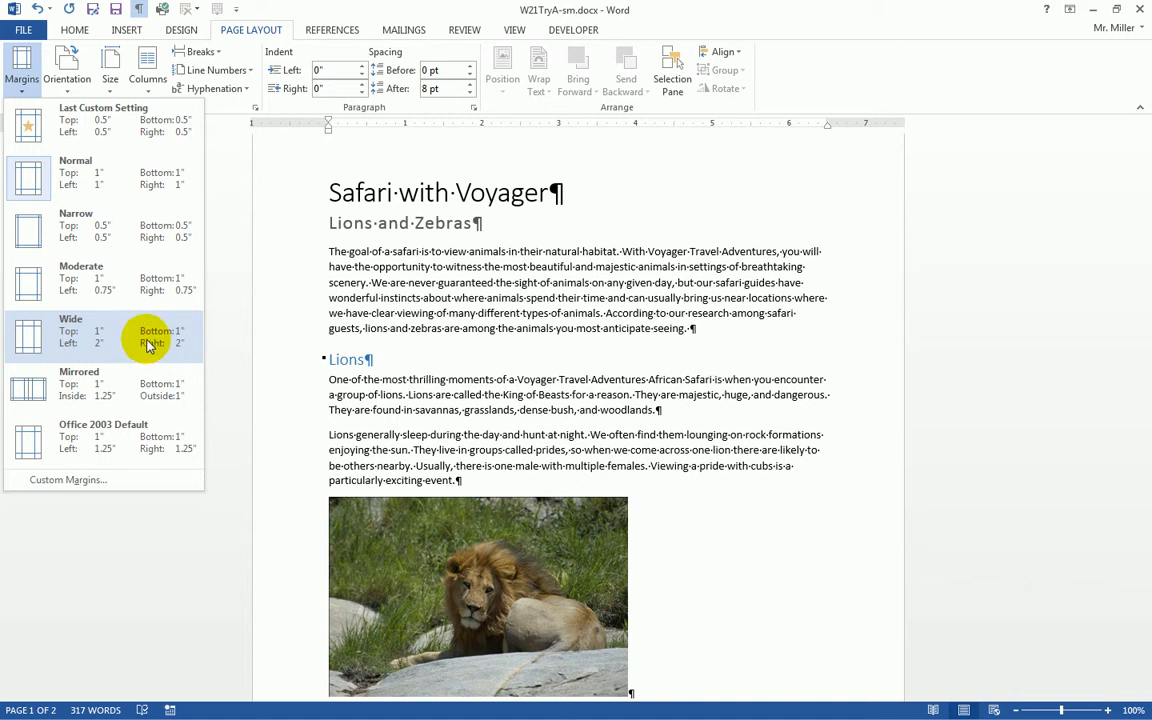
left_click(64, 481)
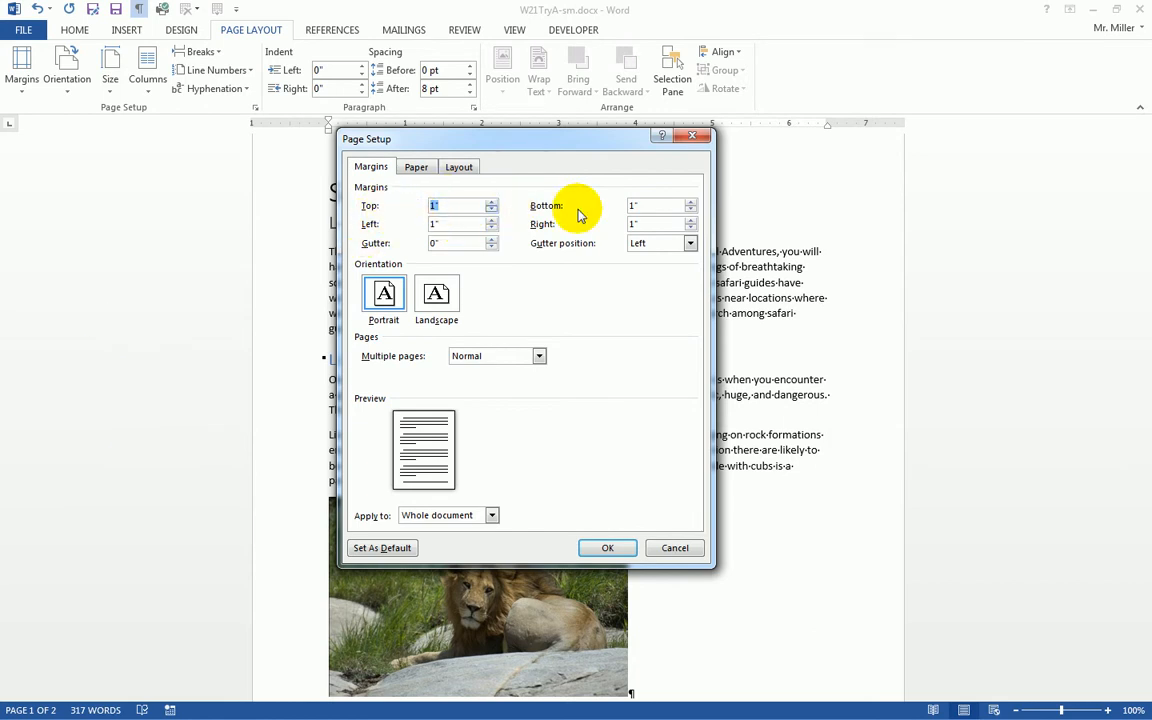
left_click(492, 201)
left_click(492, 201)
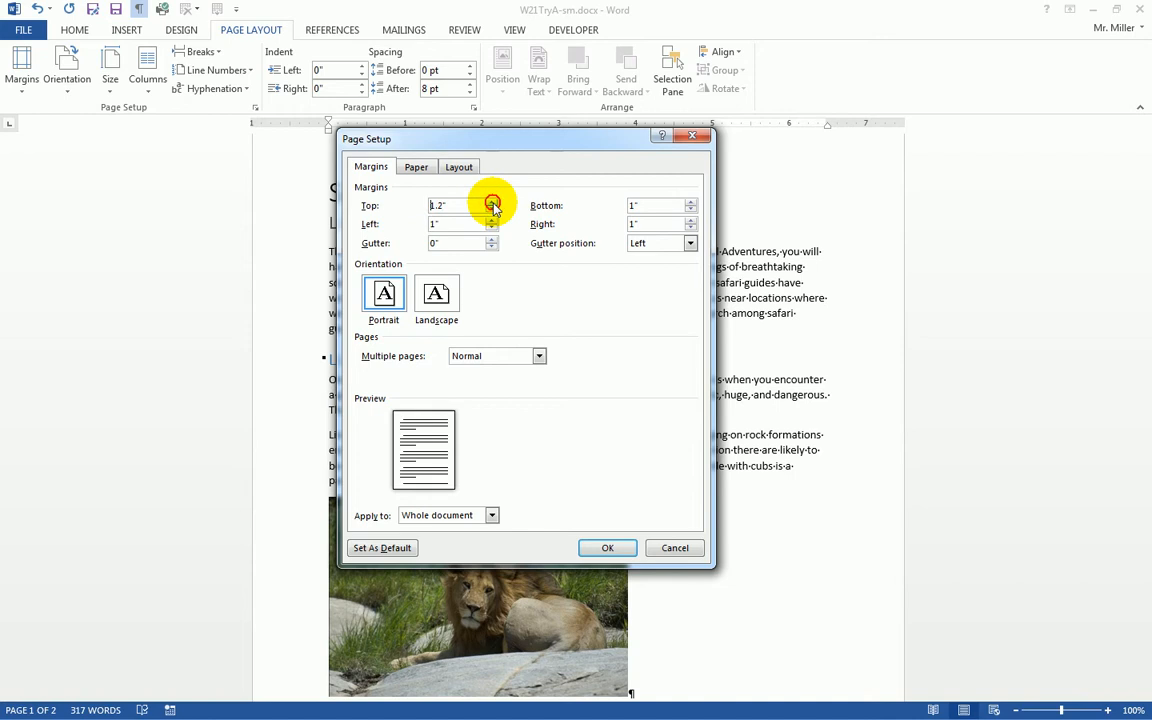
left_click(690, 201)
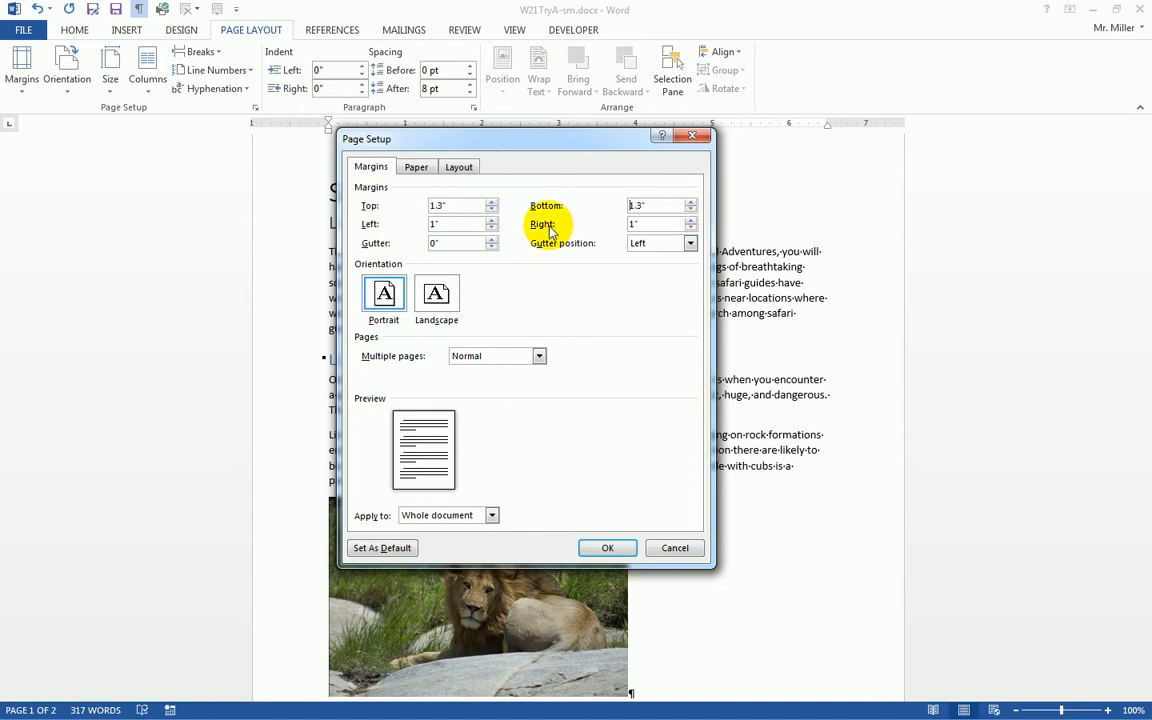
left_click(491, 220)
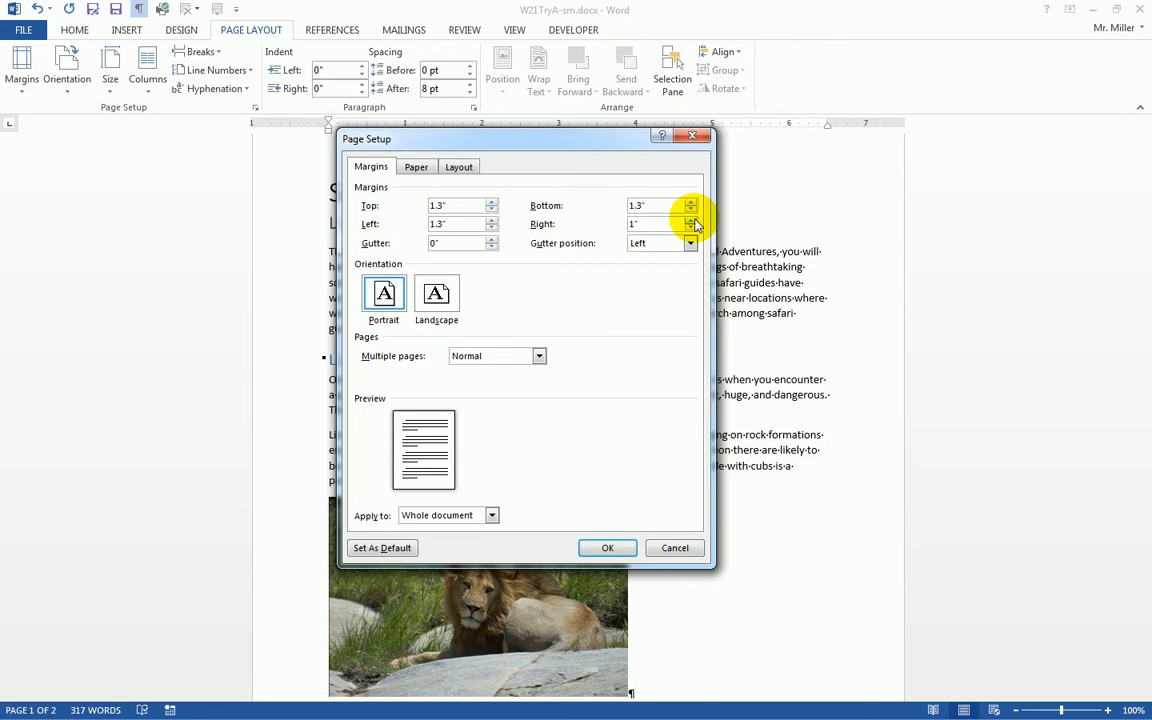
left_click(690, 220)
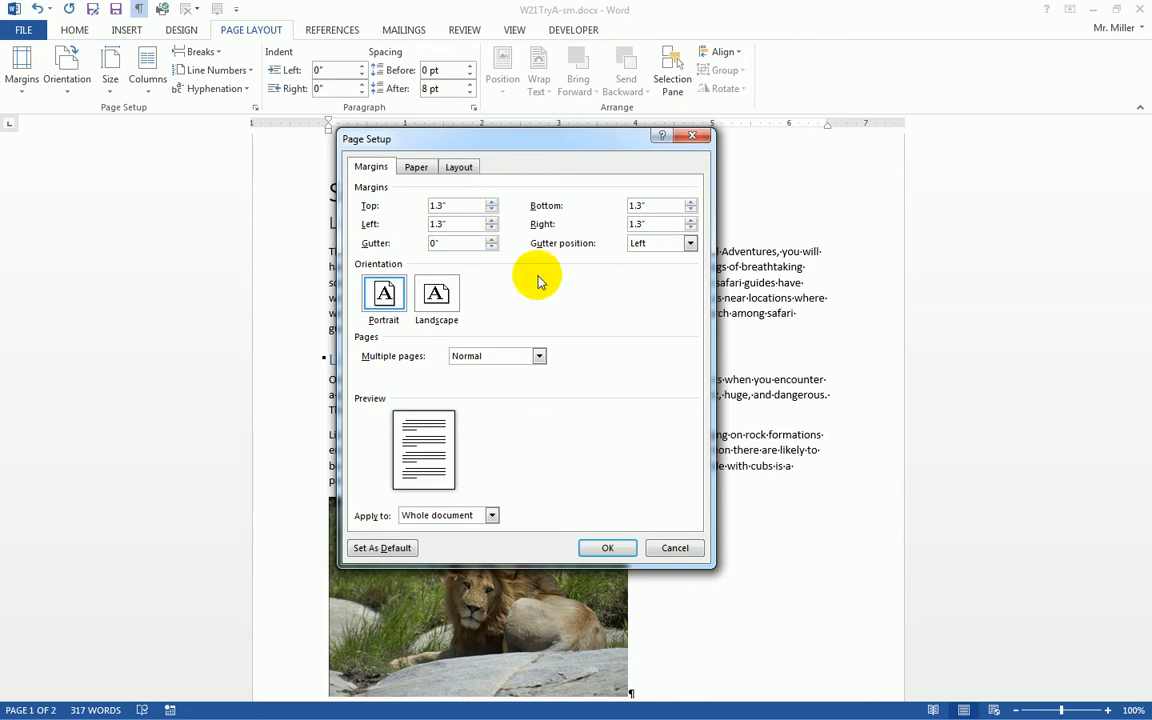
left_click(612, 548)
Review how the text and pictures are laid out across the document's pages with the new margins.
scroll(604, 553, "down", 3)
scroll(599, 560, "up", 4)
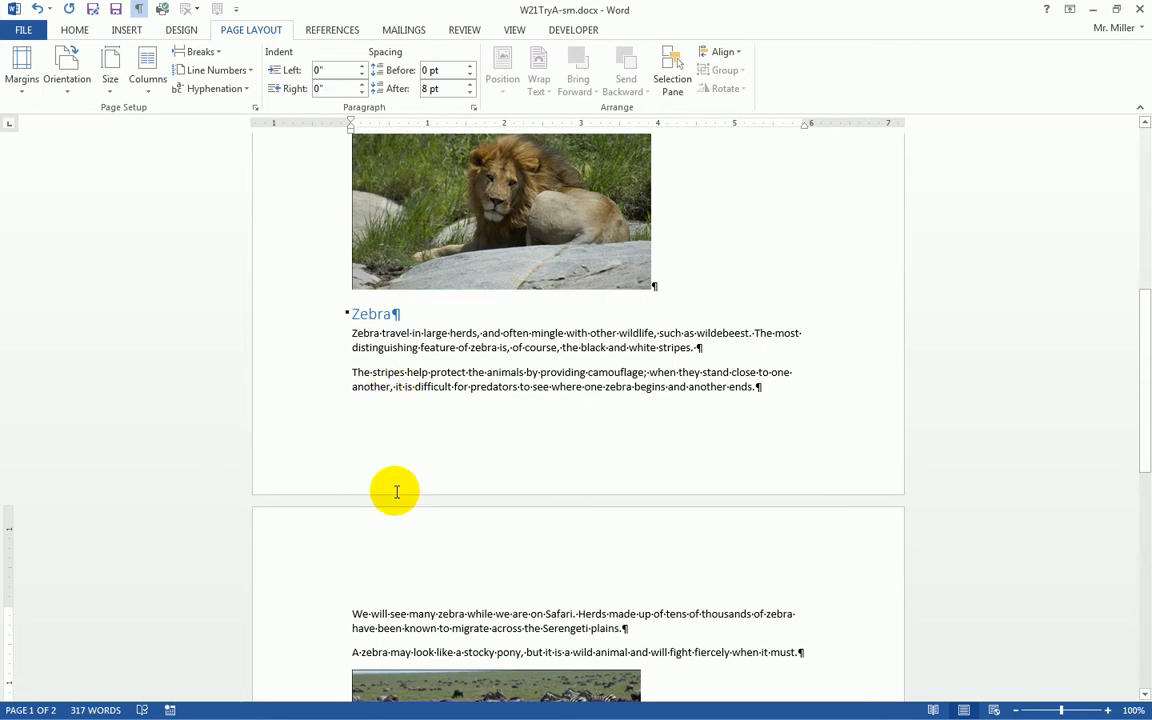
scroll(352, 406, "up", 4)
scroll(426, 375, "up", 6)
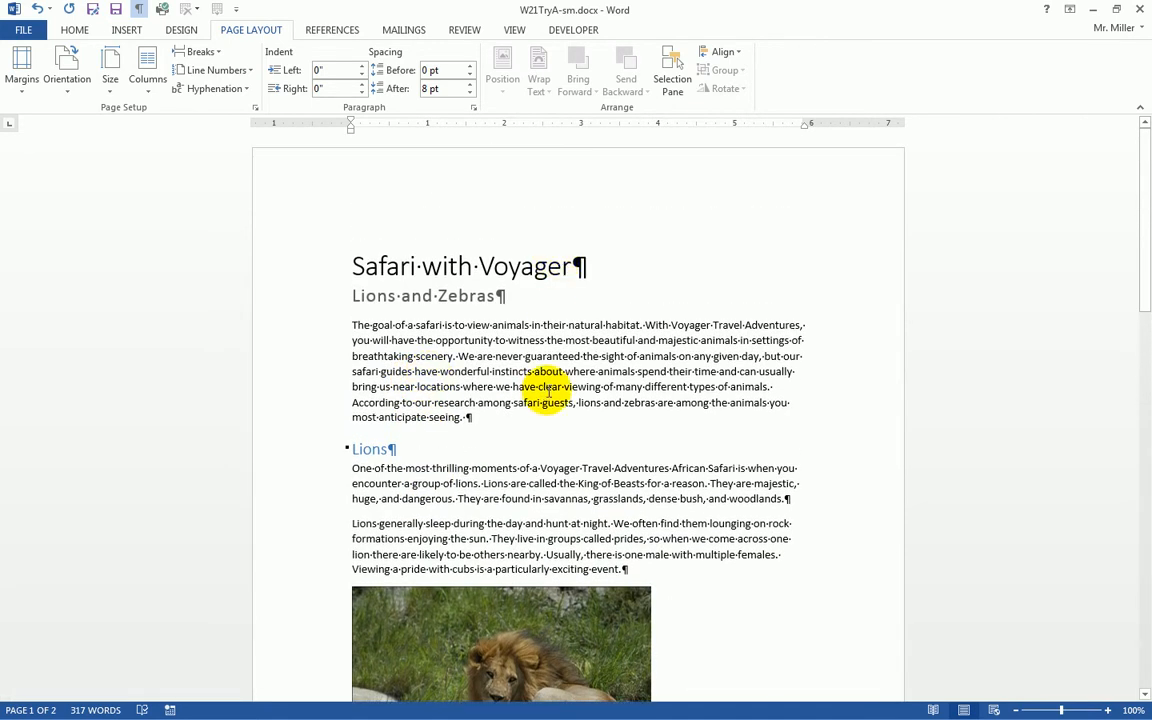
left_click(371, 266)
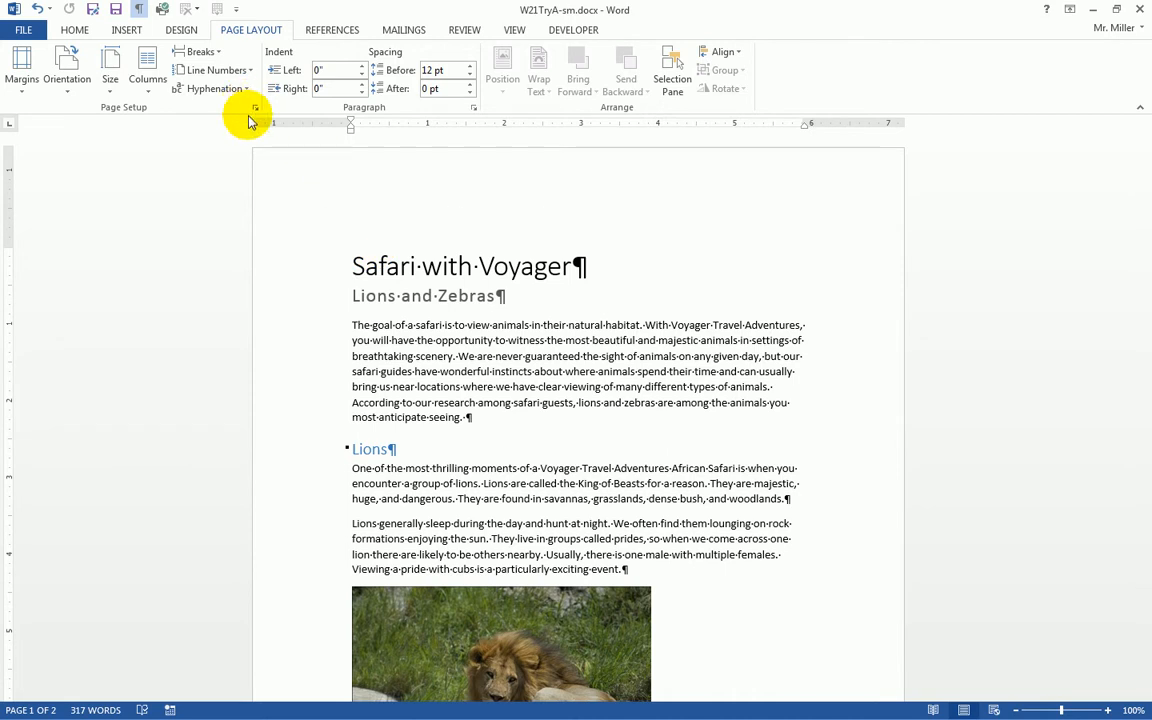
scroll(553, 400, "down", 2)
scroll(548, 406, "down", 4)
scroll(548, 406, "up", 5)
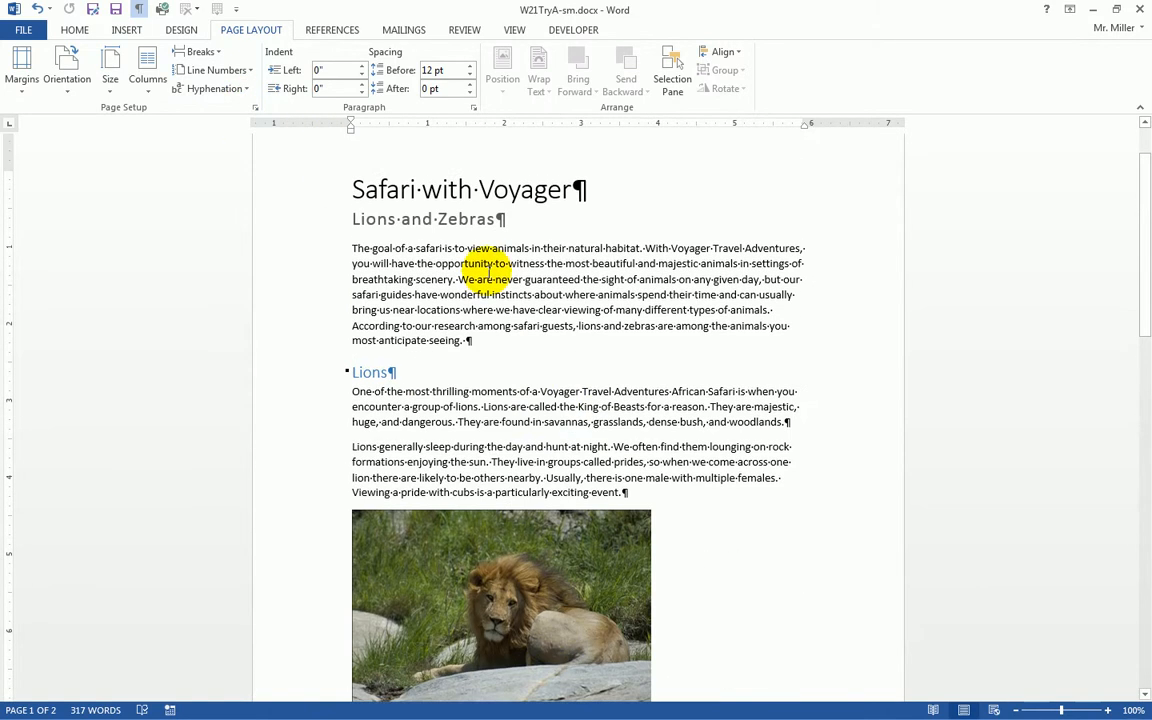
scroll(480, 400, "down", 1)
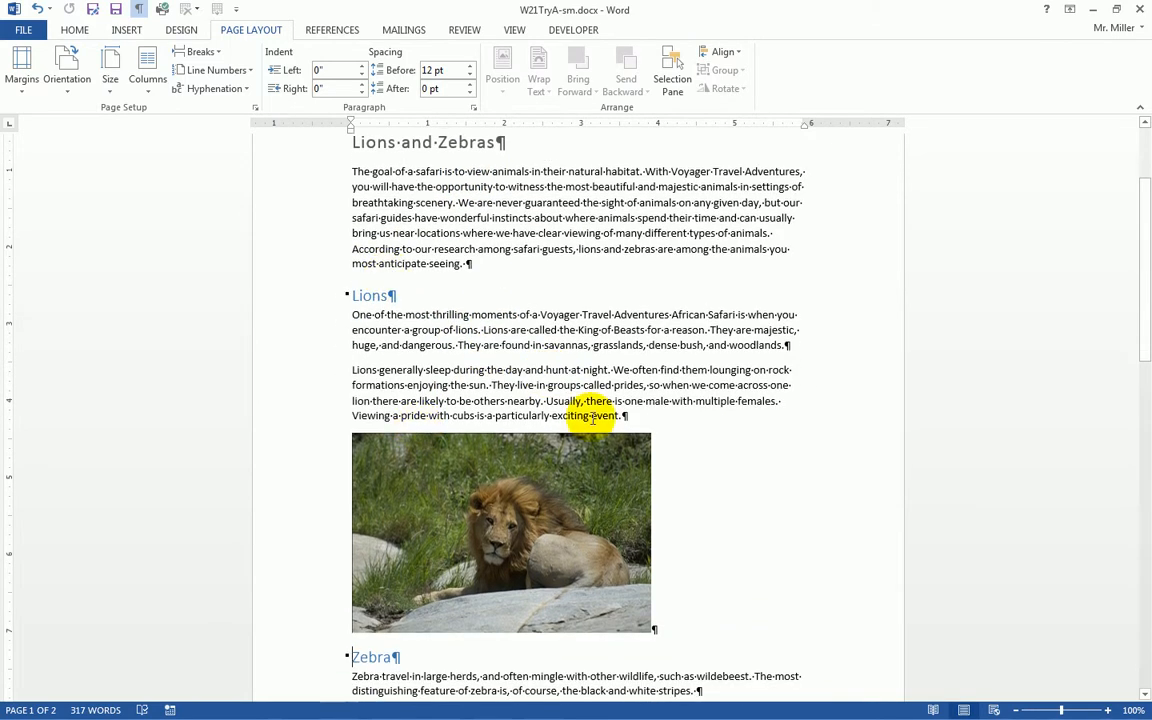
scroll(638, 368, "up", 2)
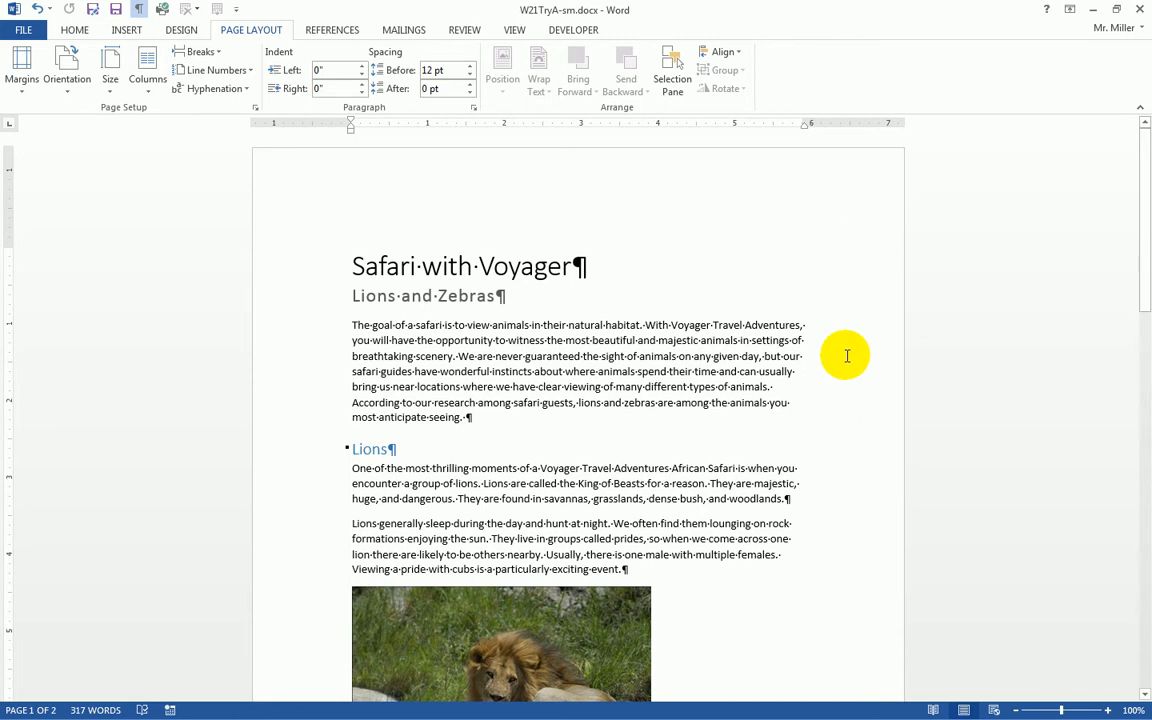
scroll(840, 358, "down", 1)
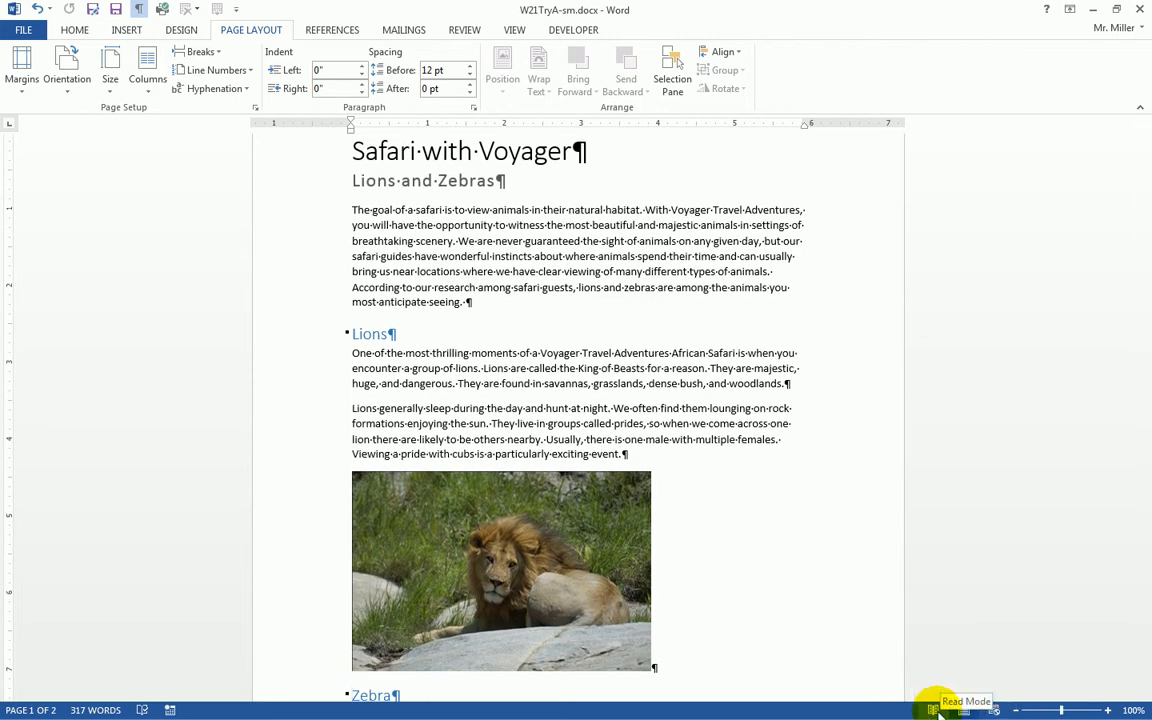
View the portrait pages side by side at 70% zoom, return to 90%, and examine the layout of both pages.
left_click(1016, 710)
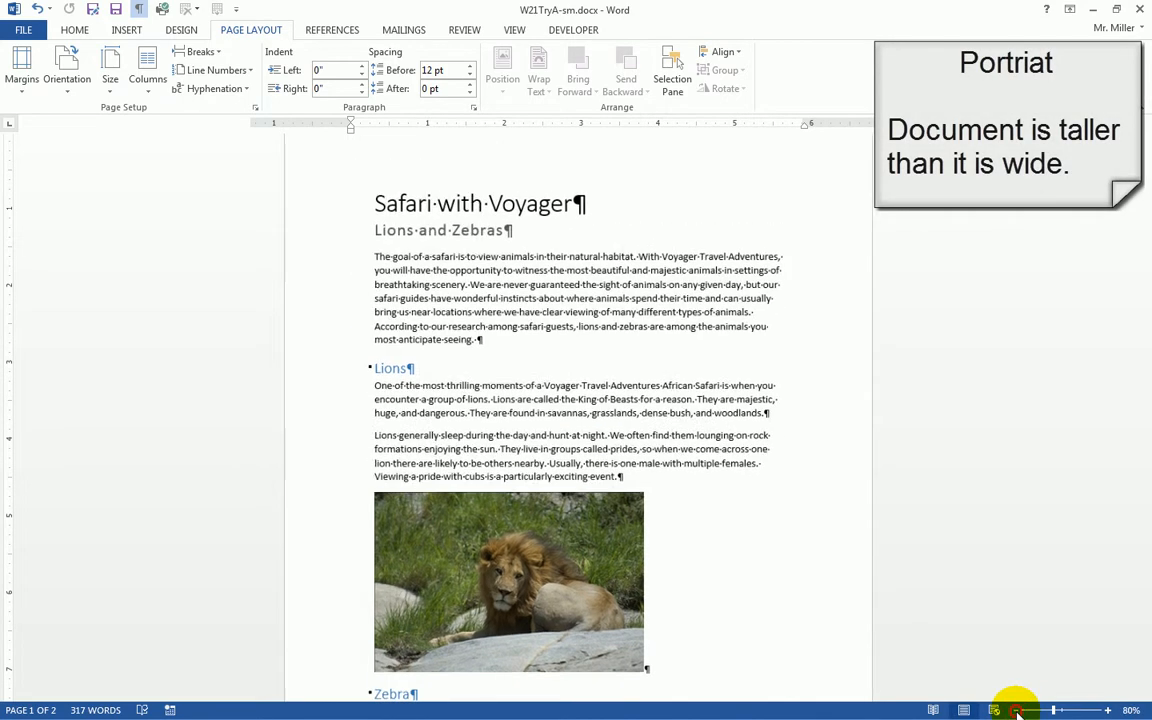
left_click(1016, 710)
left_click(1016, 710)
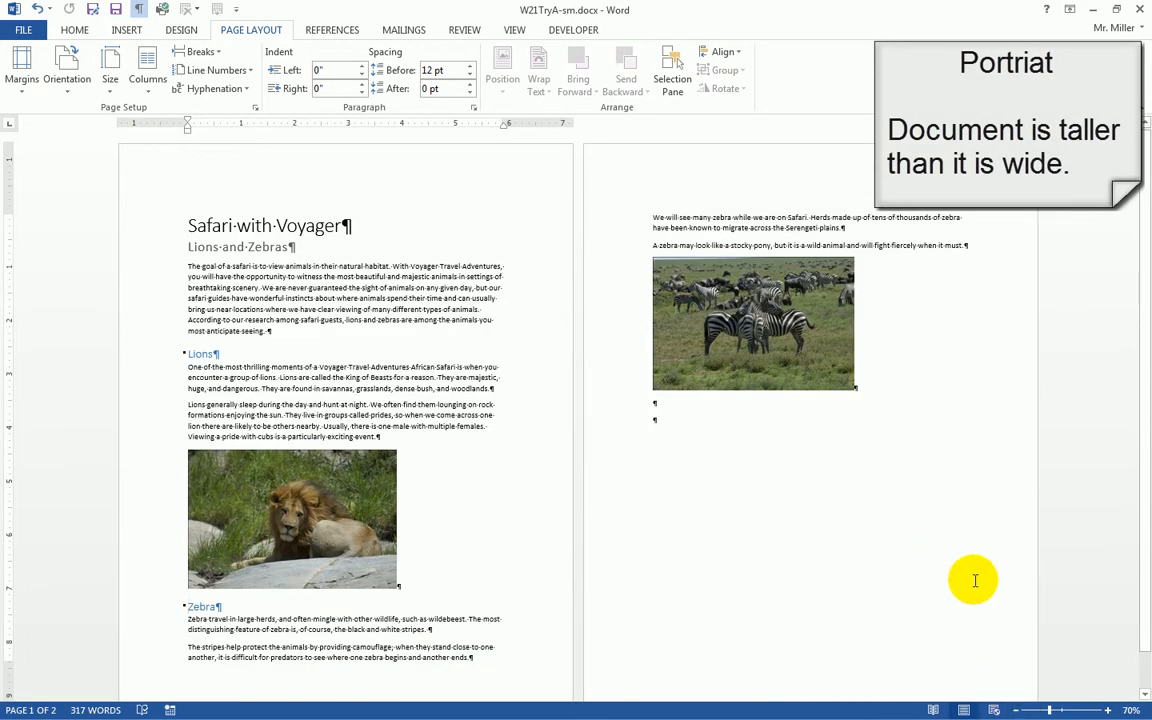
left_click(1108, 710)
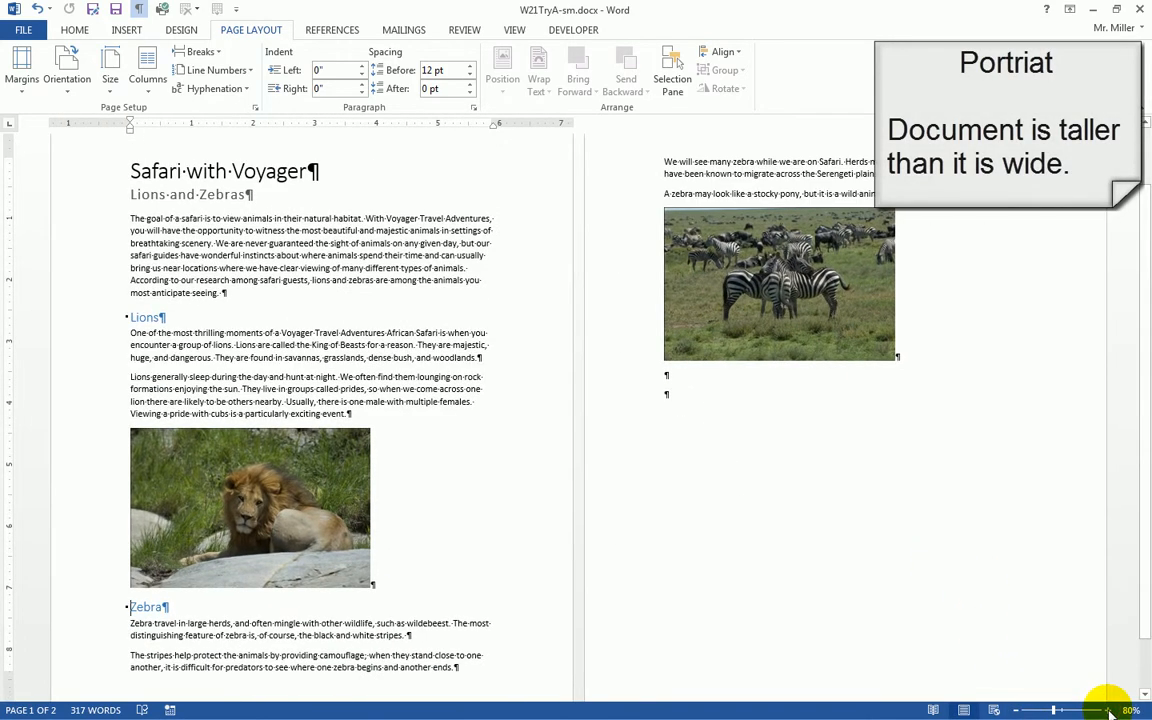
left_click(1108, 710)
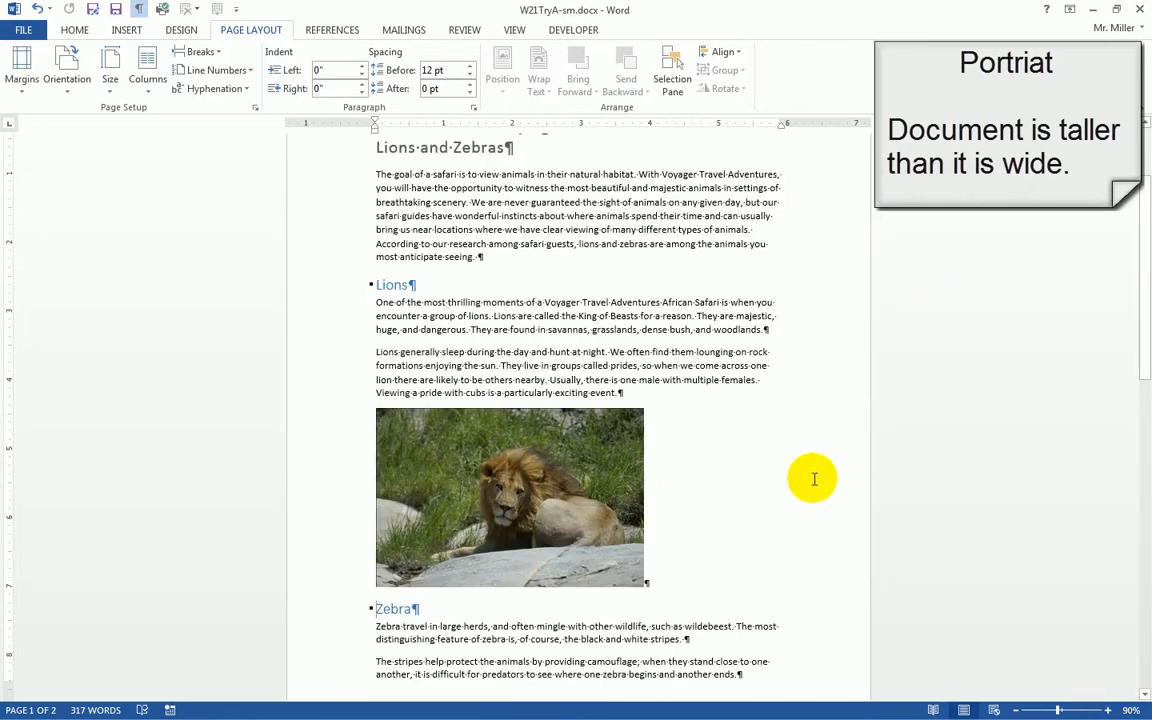
scroll(805, 493, "down", 5)
scroll(792, 510, "up", 5)
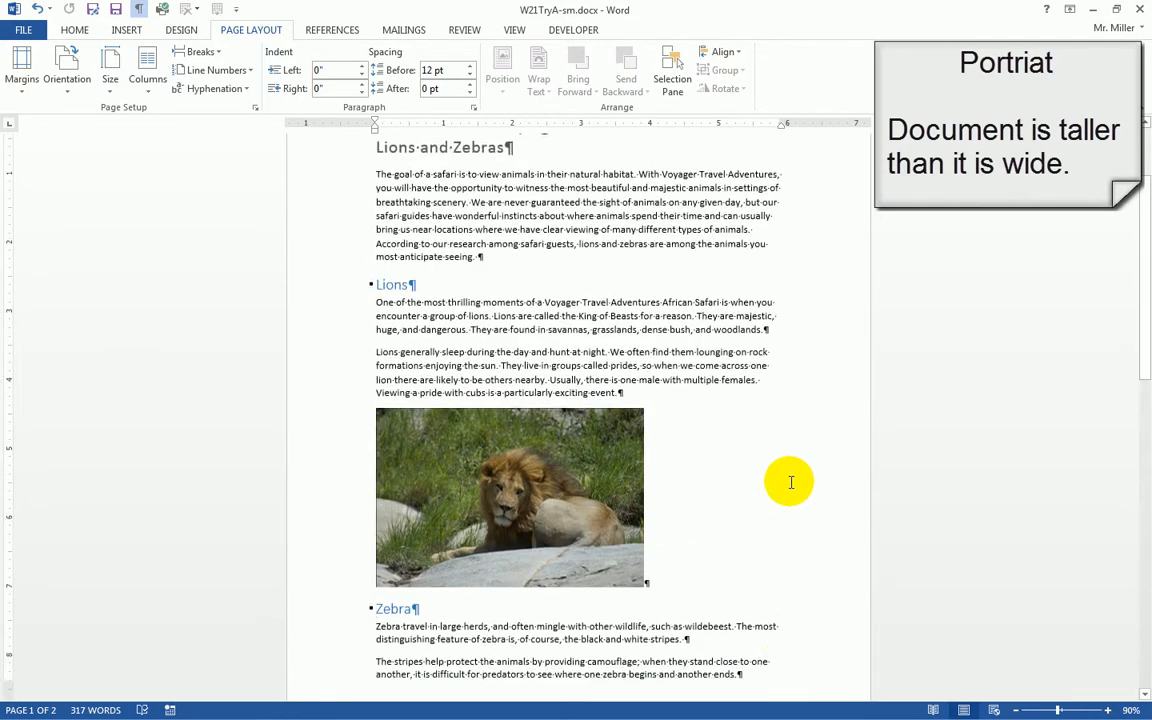
scroll(789, 496, "up", 3)
scroll(751, 570, "down", 2)
scroll(750, 576, "down", 2)
scroll(746, 562, "down", 12)
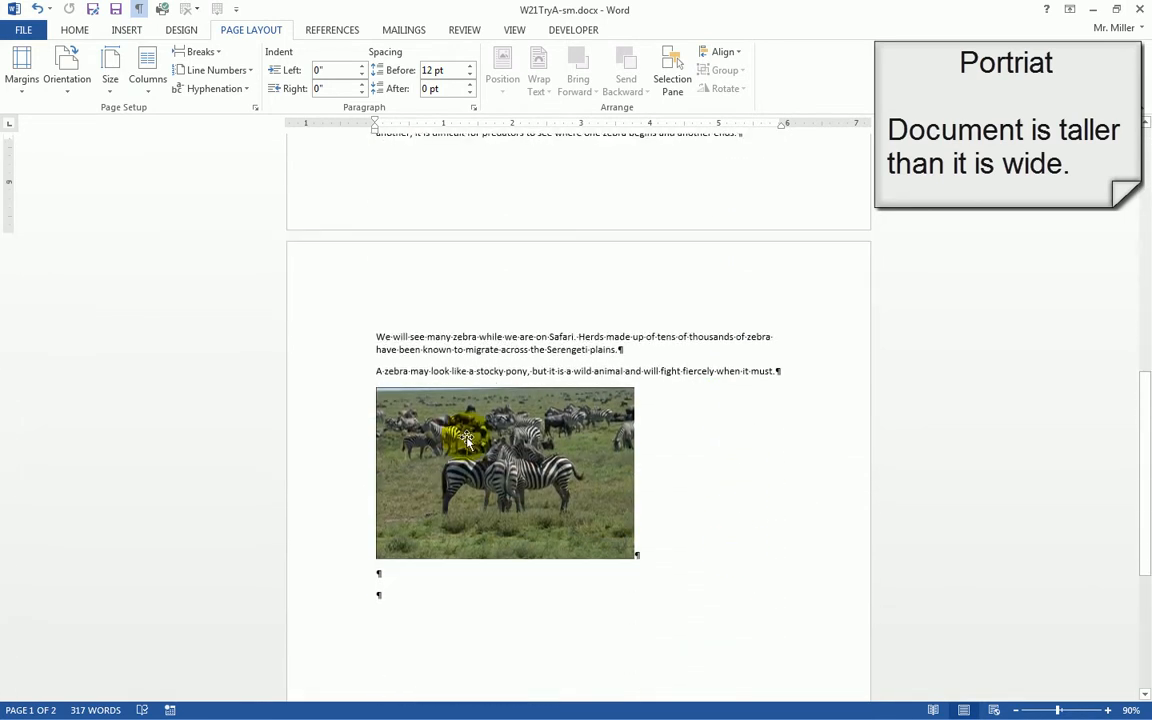
scroll(605, 535, "up", 4)
scroll(605, 545, "up", 3)
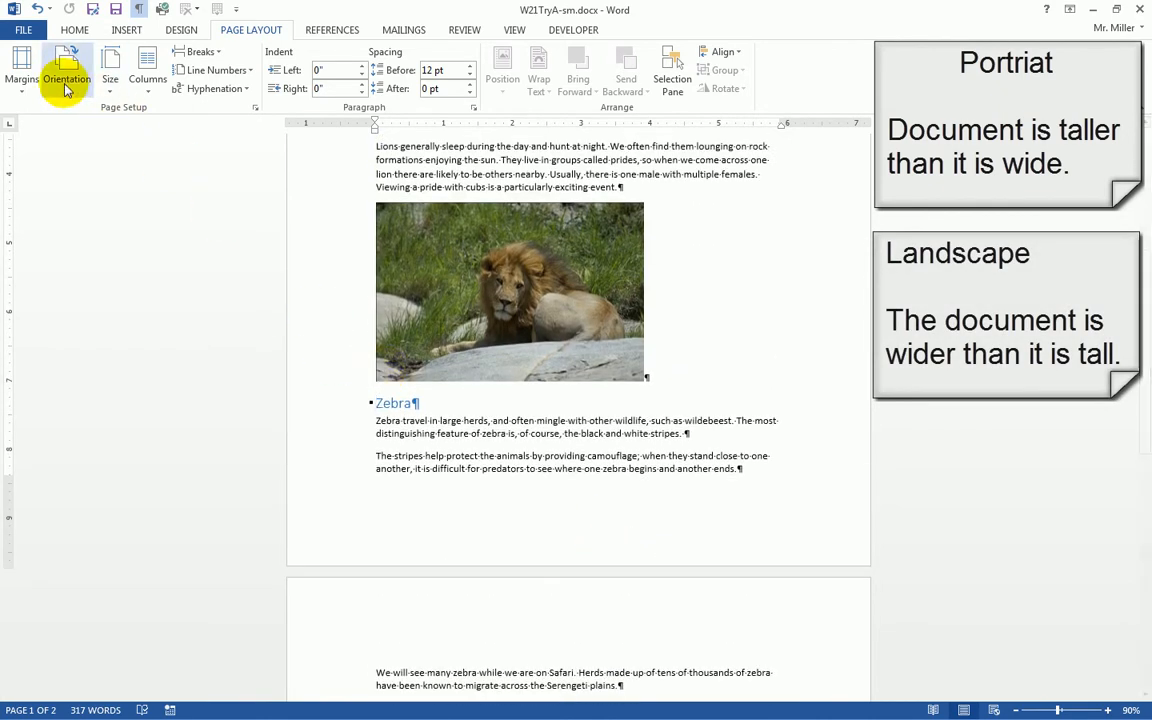
Set the document's page orientation to landscape and view the first page at 80% zoom.
left_click(67, 88)
left_click(77, 148)
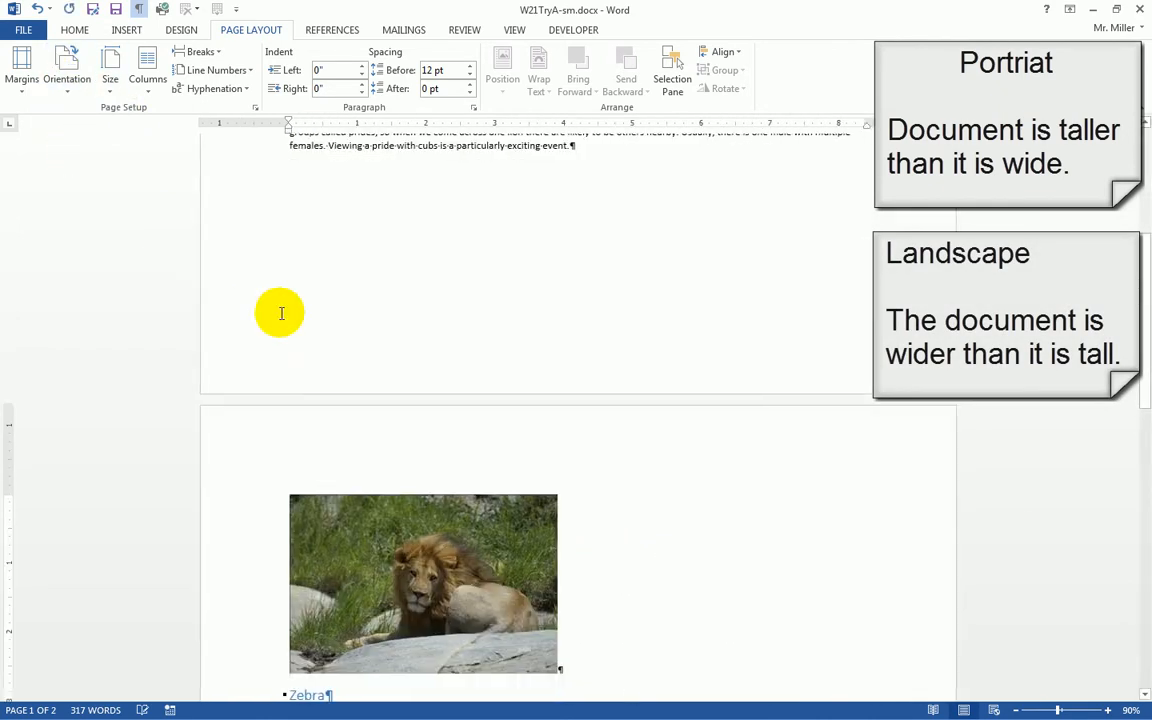
scroll(514, 391, "up", 5)
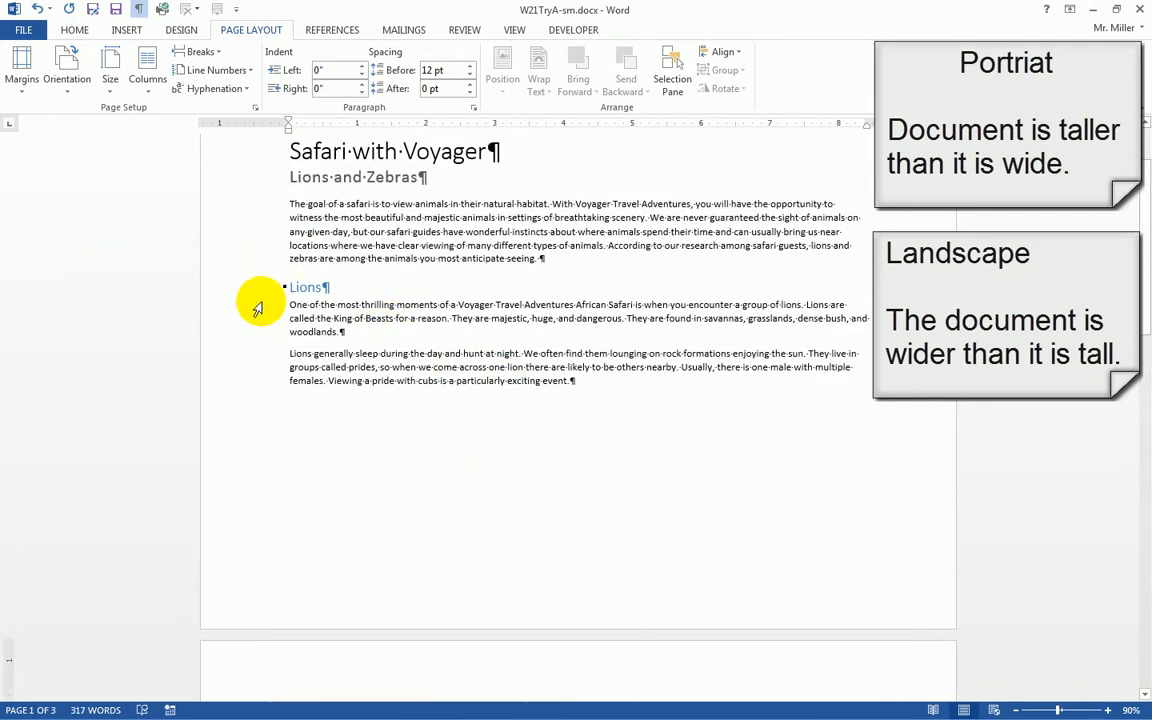
scroll(676, 337, "up", 2)
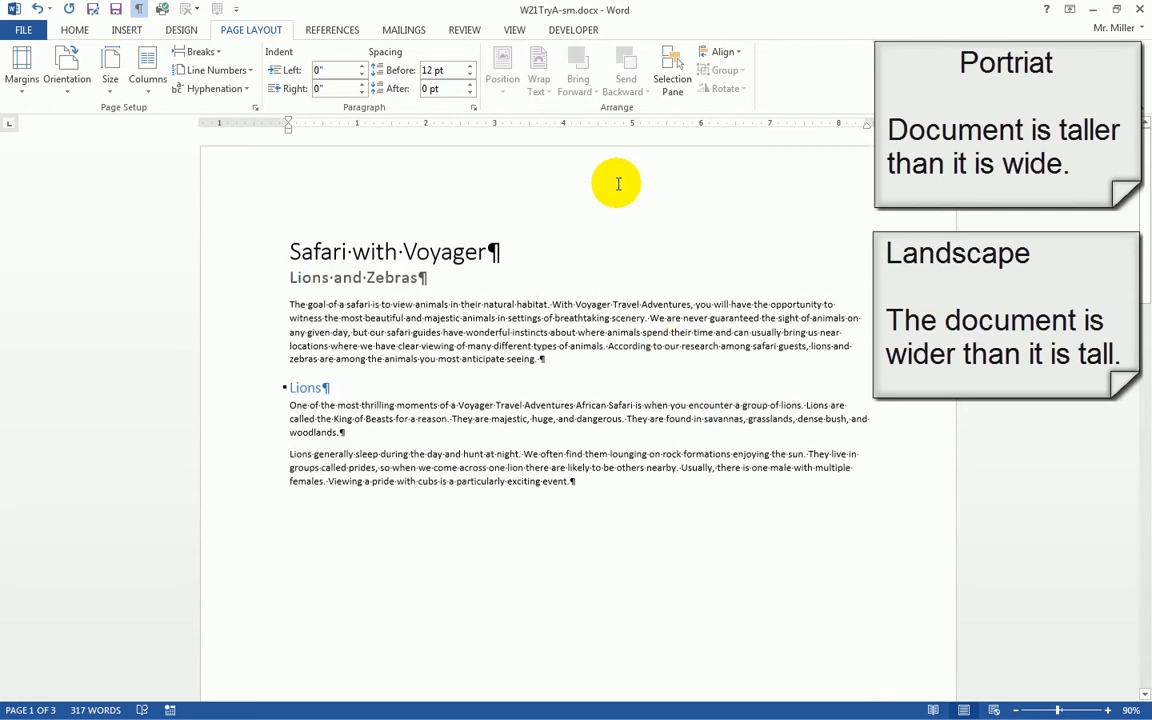
left_click(1016, 710)
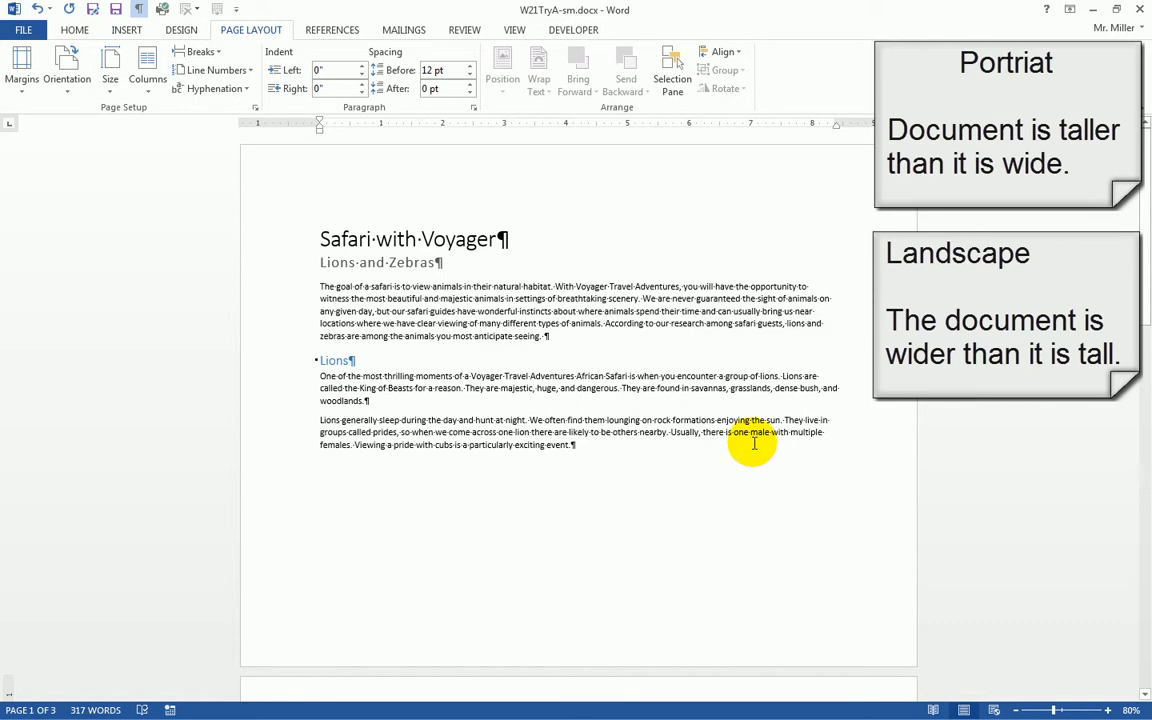
Change the document's page orientation back to portrait.
left_click(70, 80)
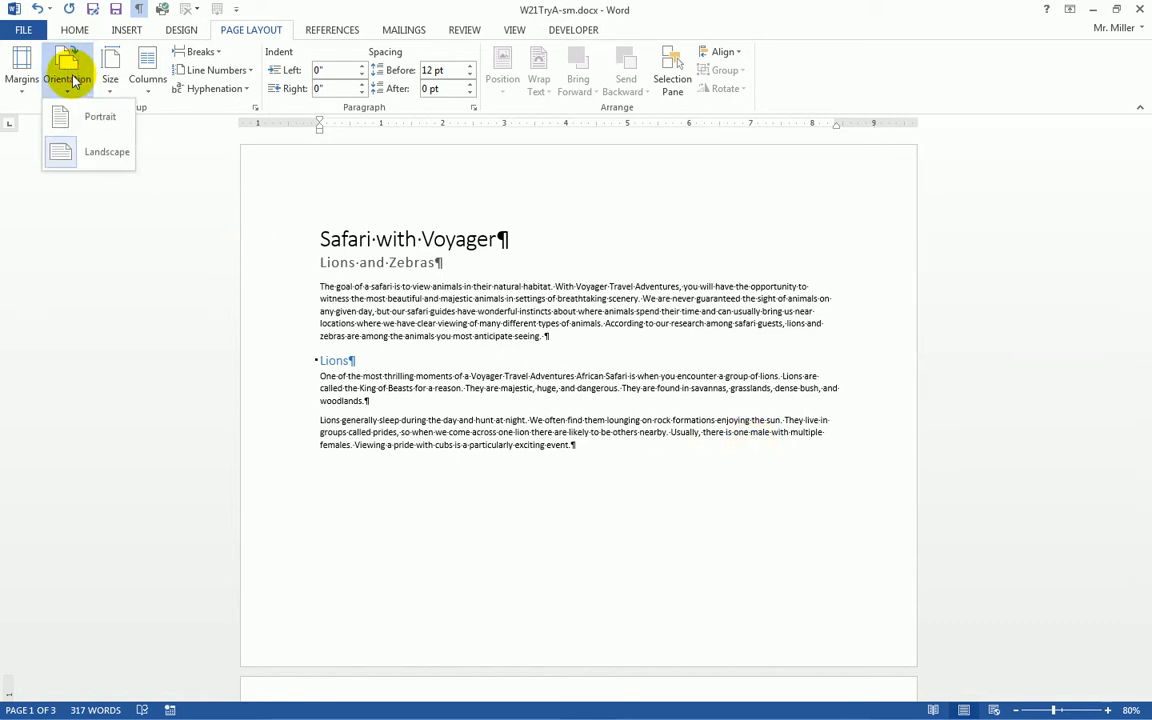
left_click(97, 119)
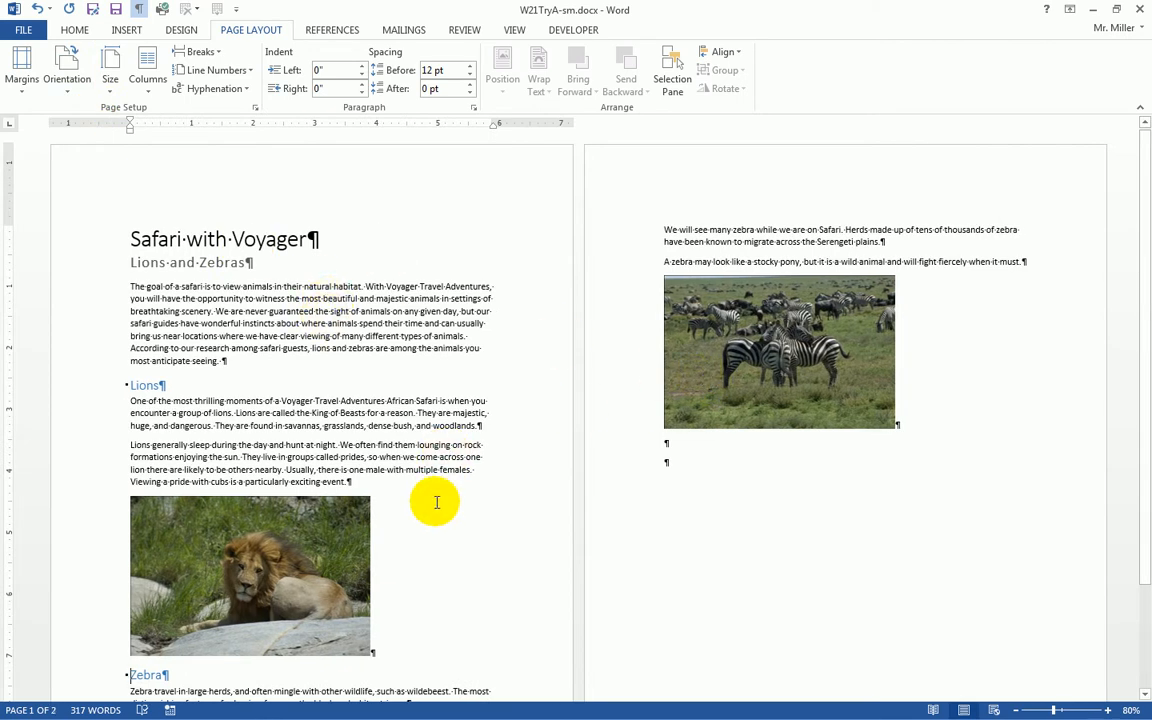
scroll(437, 500, "down", 3)
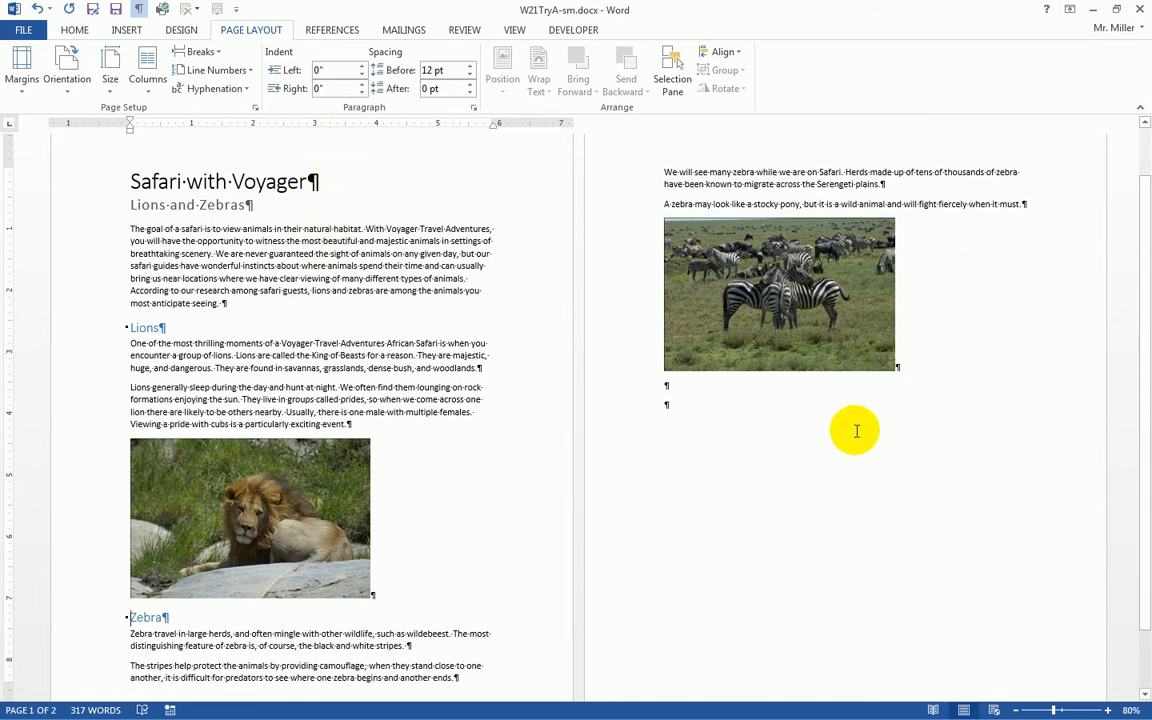
Switch the document to landscape orientation again and check how its text and pictures spread over the pages.
left_click(68, 88)
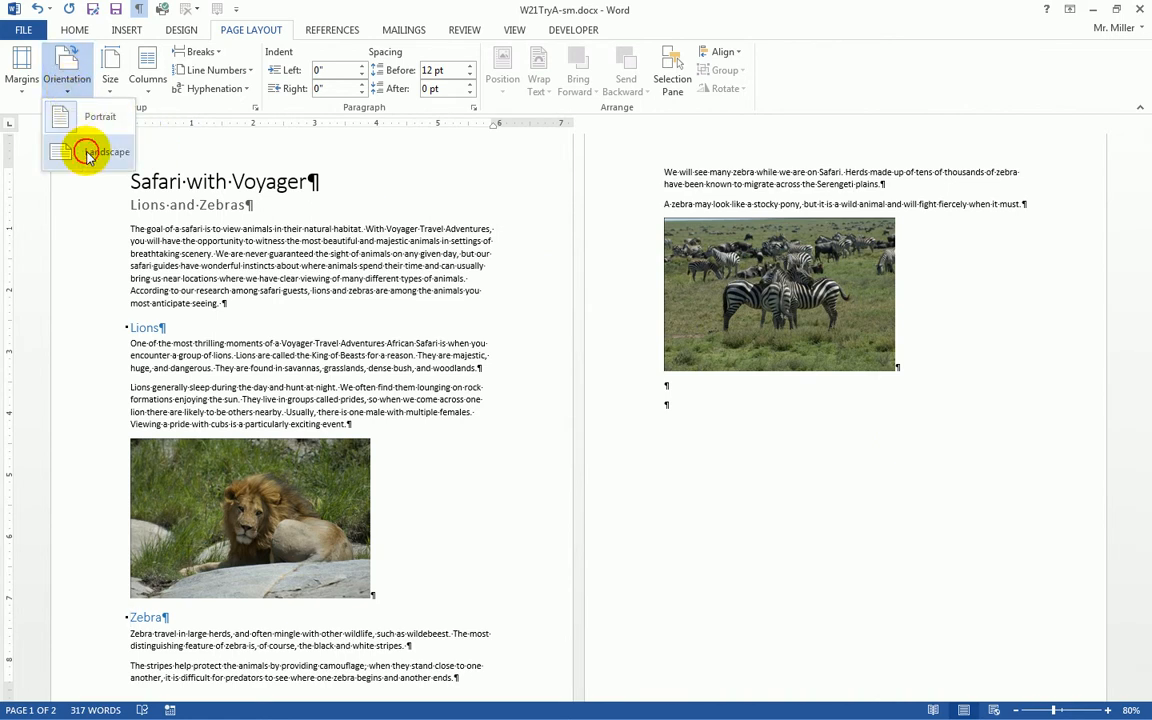
left_click(87, 155)
scroll(458, 470, "up", 5)
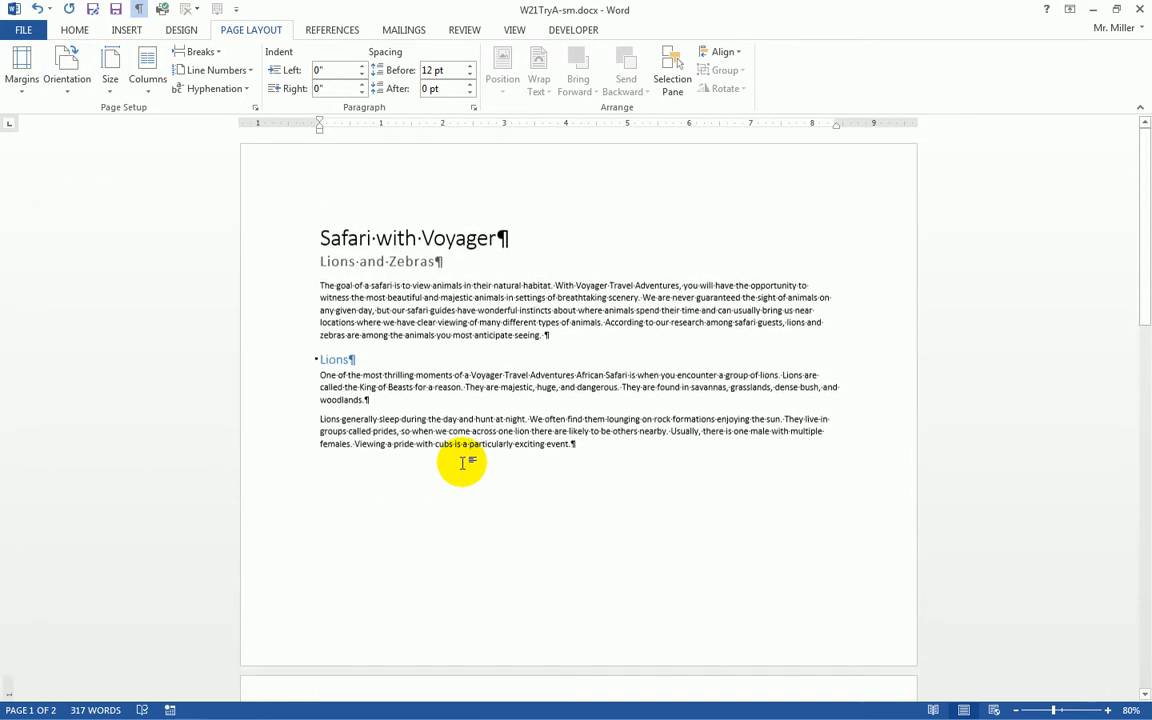
scroll(460, 461, "down", 10)
scroll(455, 460, "down", 7)
scroll(453, 459, "up", 5)
scroll(453, 459, "up", 5)
scroll(510, 378, "up", 3)
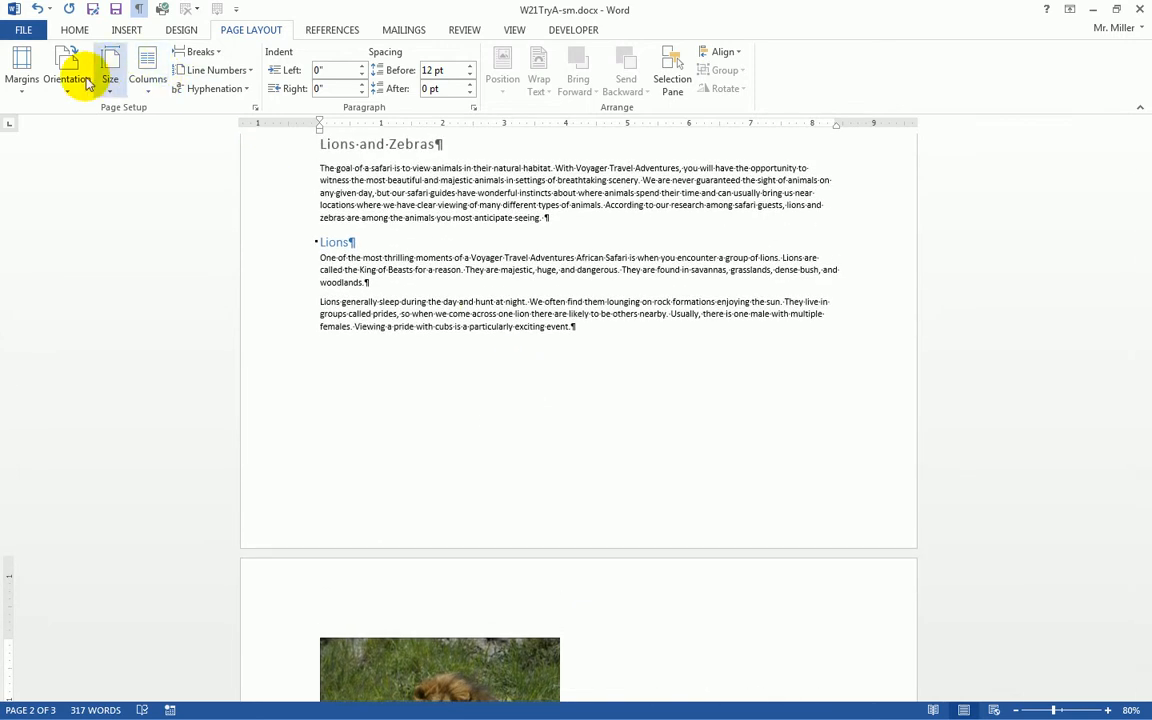
Return the document to portrait orientation and insert a Next Page section break before the Zebra heading.
left_click(70, 82)
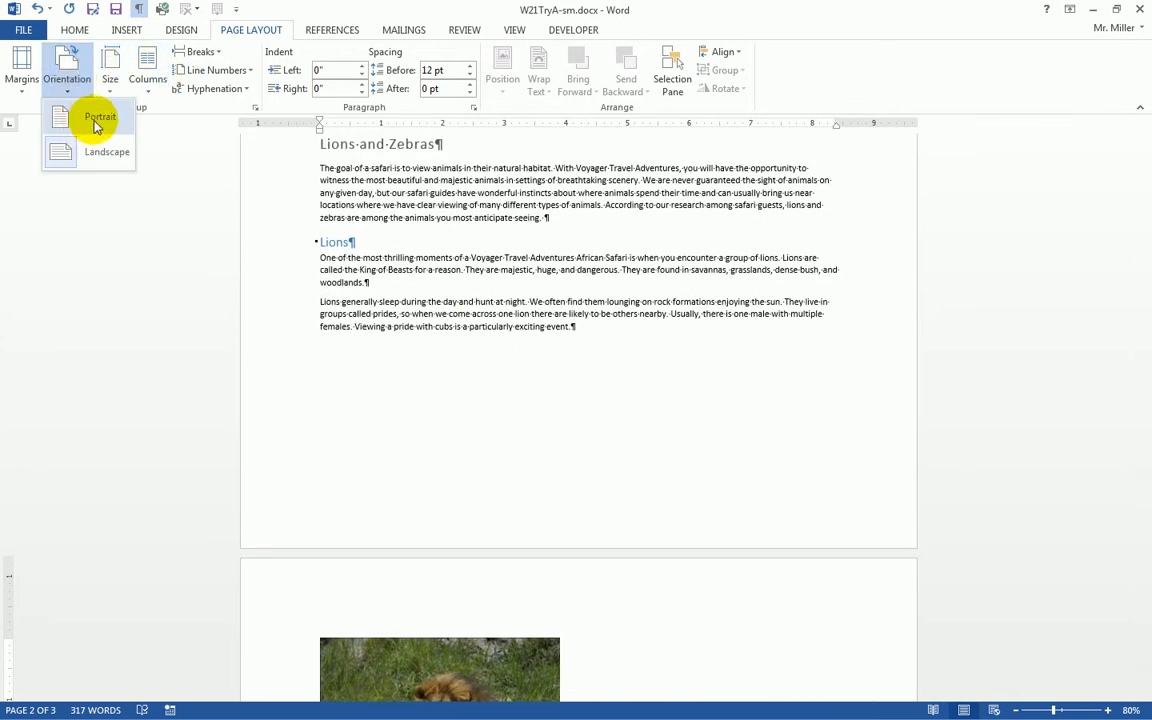
left_click(97, 121)
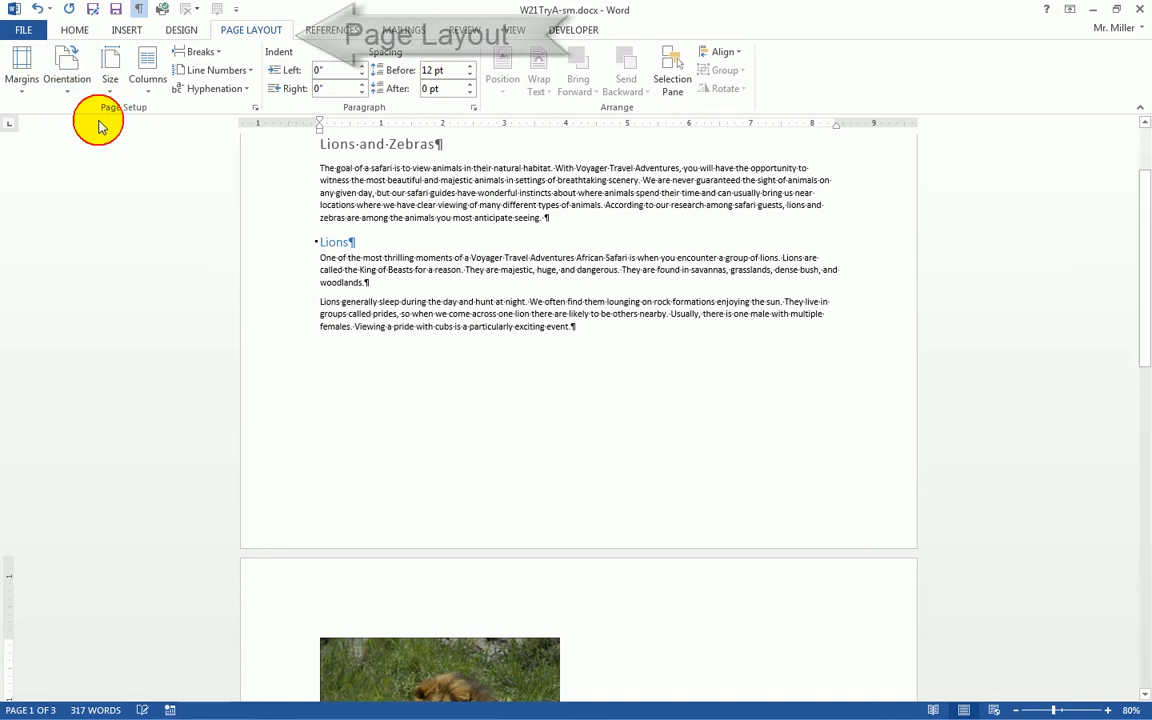
left_click(133, 557)
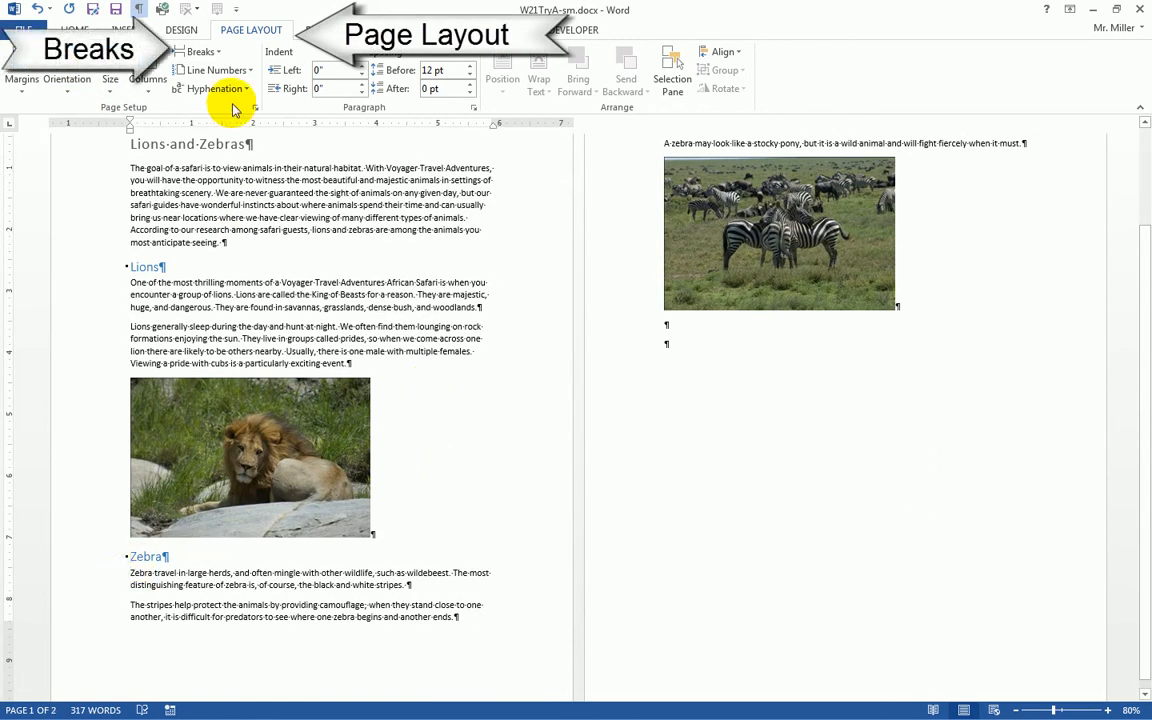
left_click(200, 51)
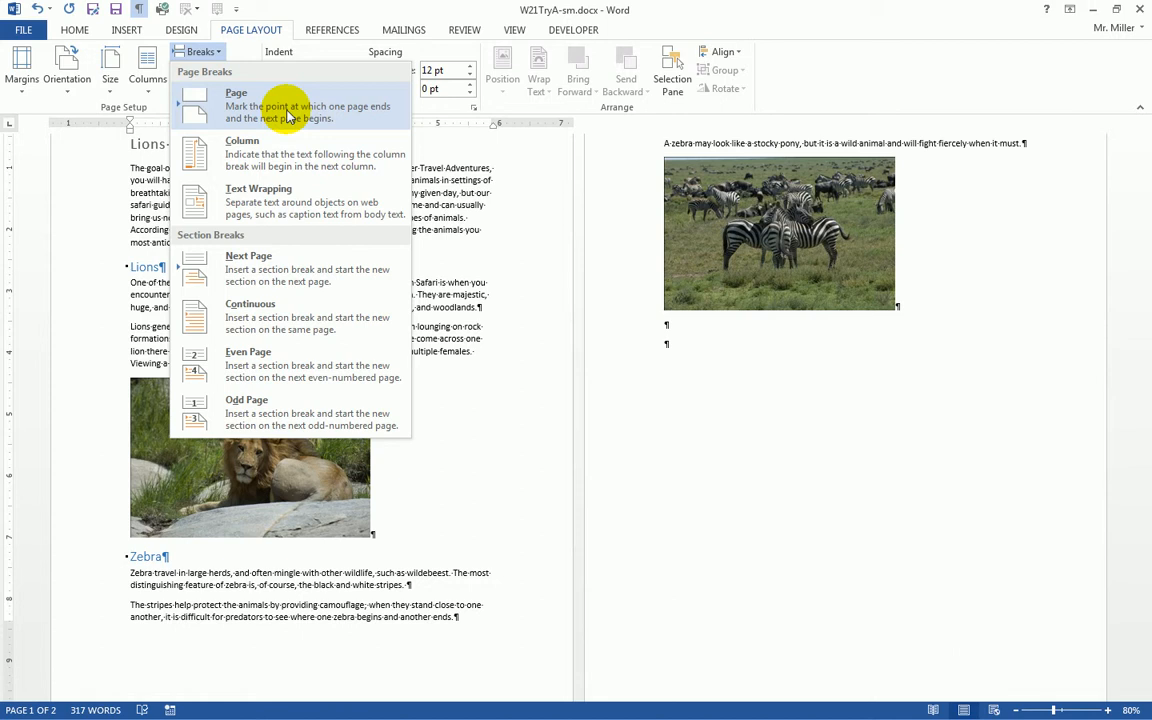
left_click(258, 276)
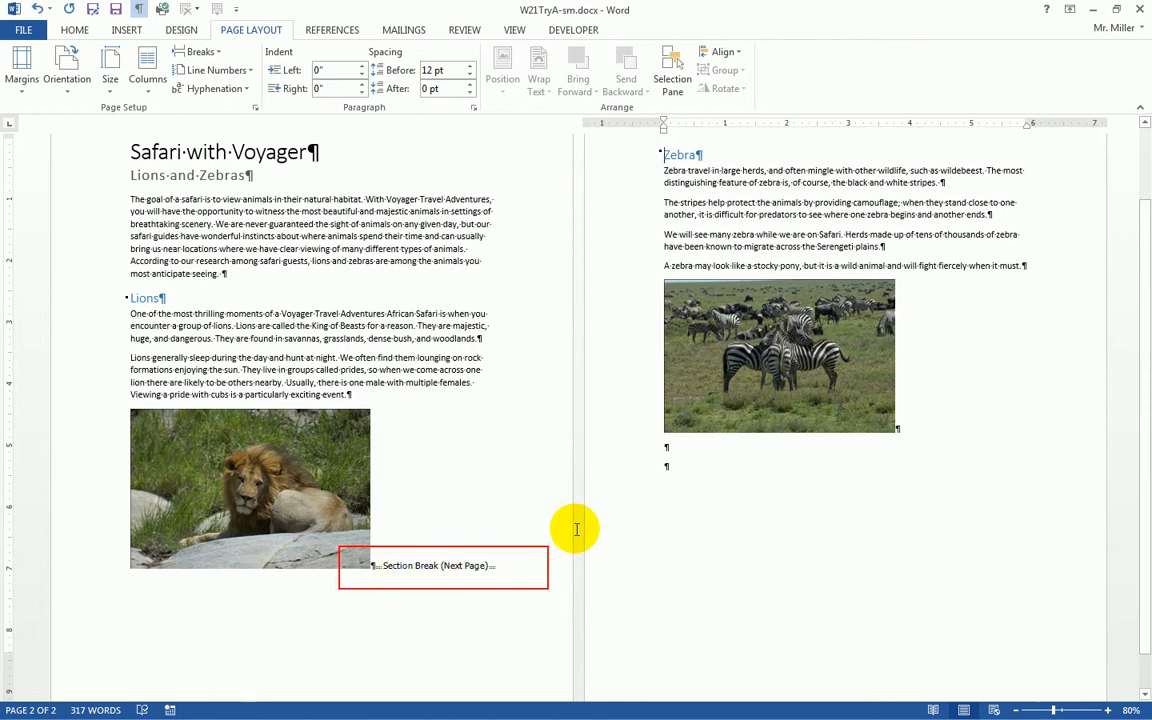
Set only the Zebra section's page orientation to landscape.
scroll(620, 400, "up", 1)
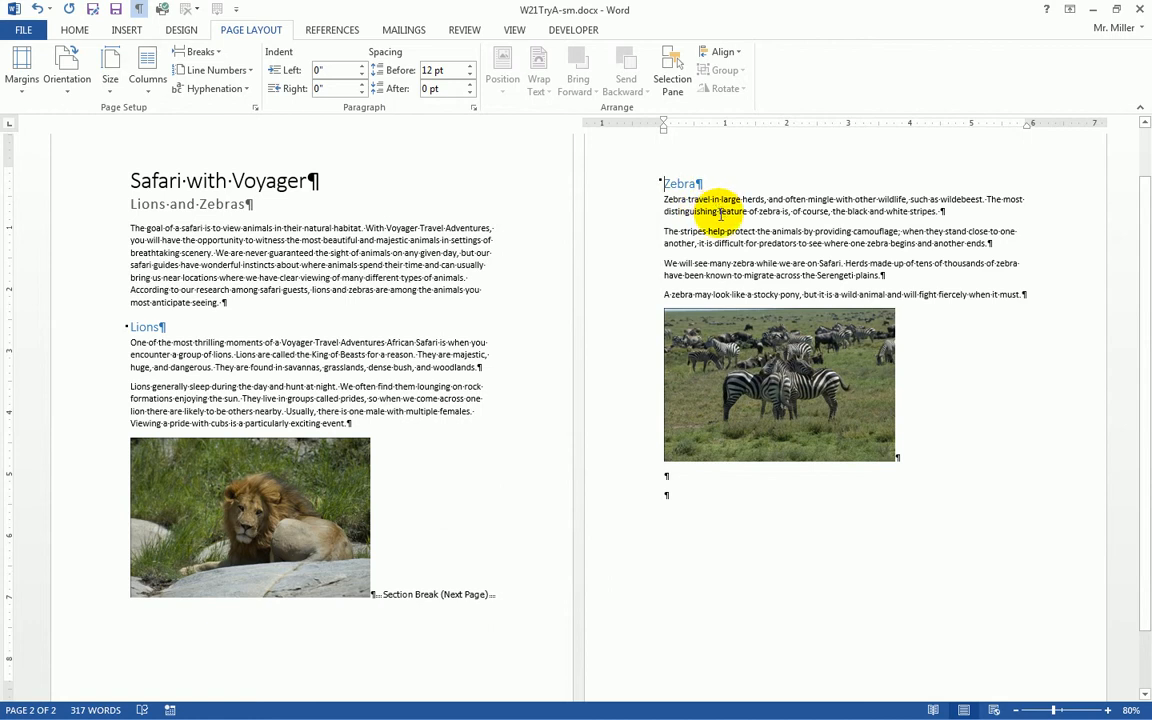
left_click(70, 90)
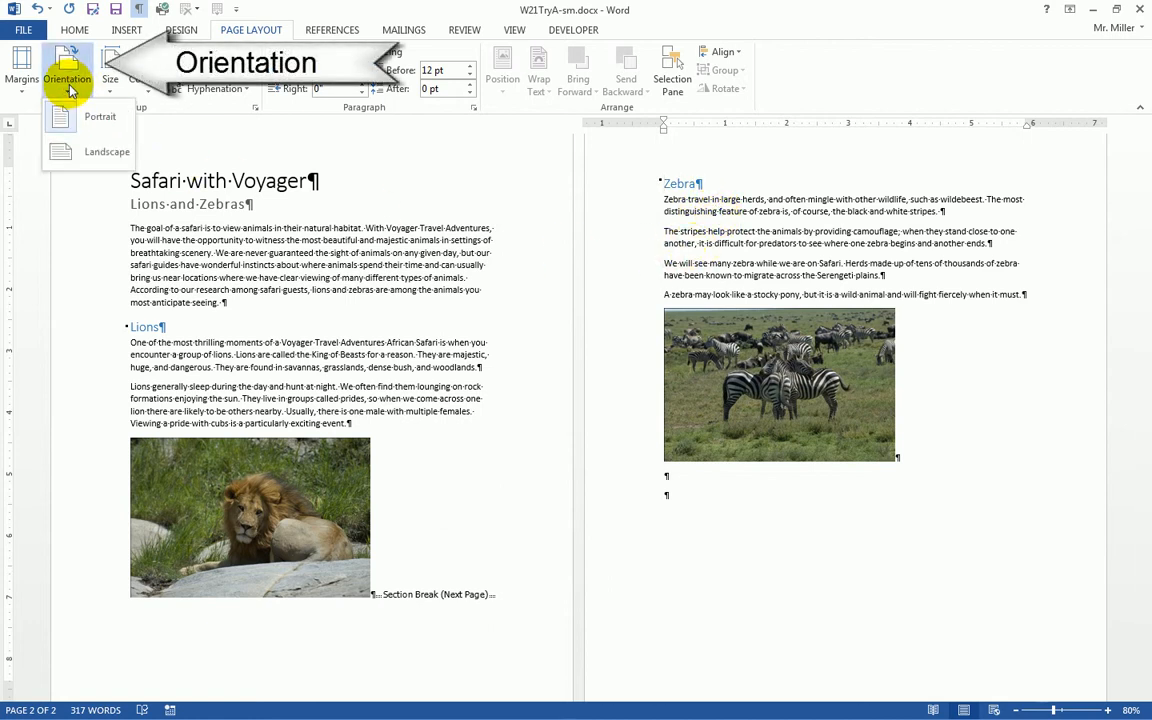
left_click(84, 154)
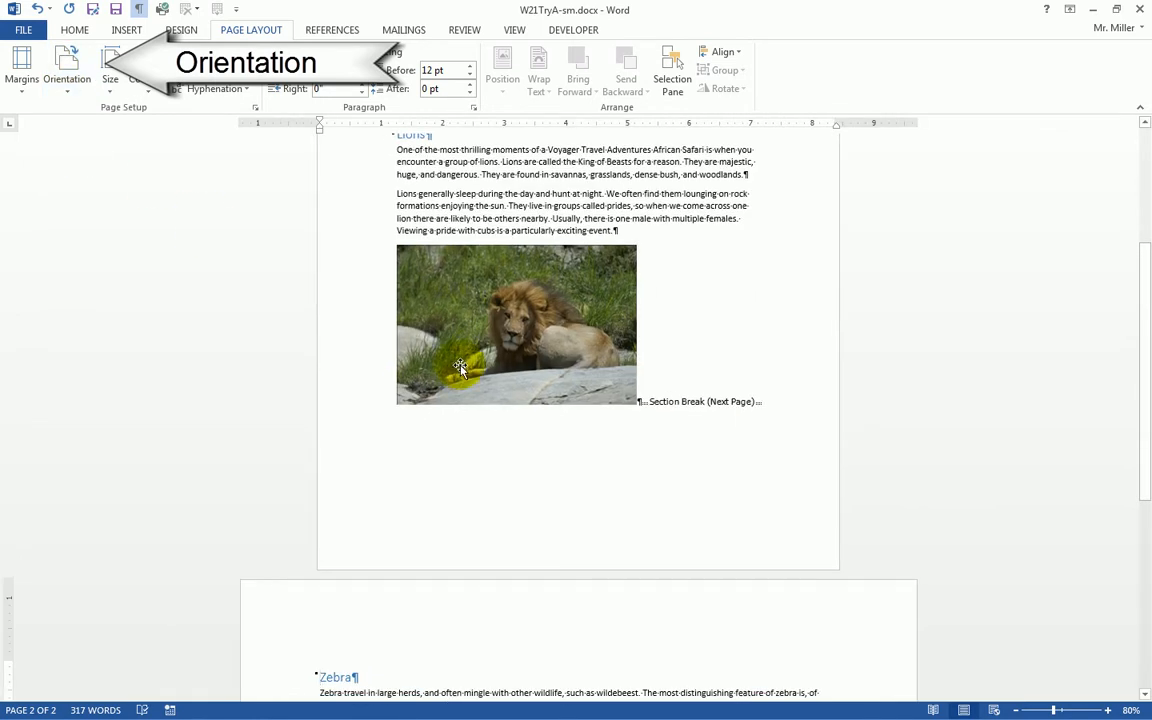
Compare the portrait Lions page with the landscape Zebra page on either side of the section break.
scroll(460, 370, "down", 3)
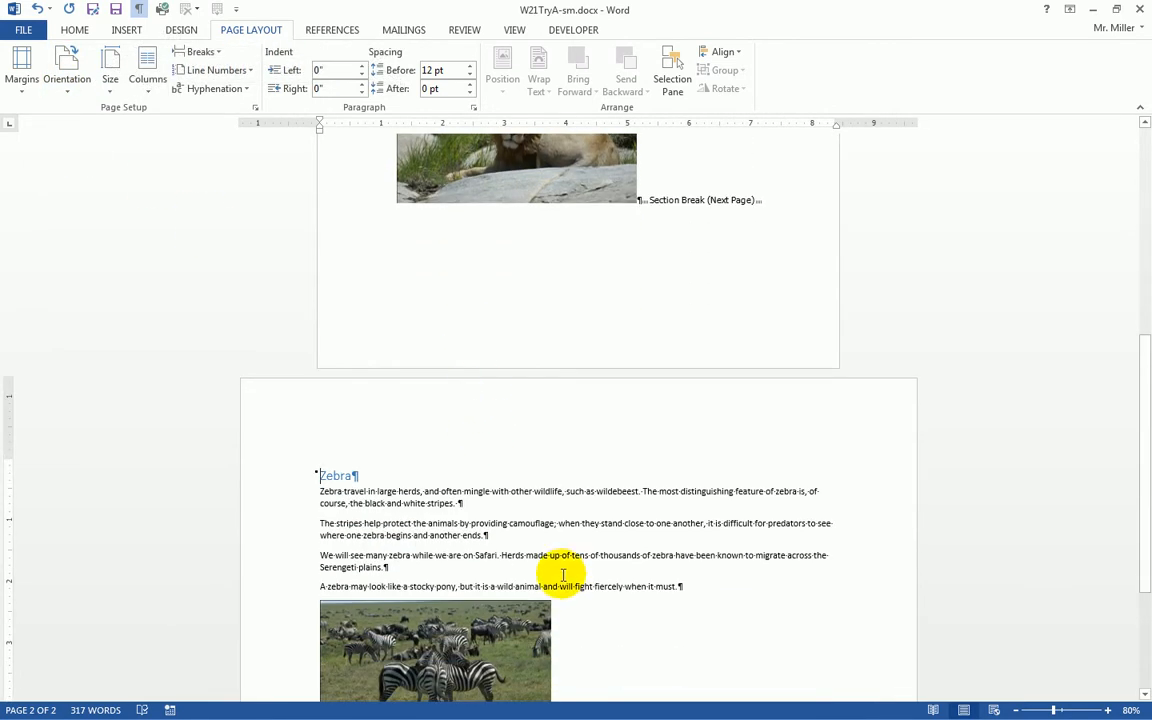
scroll(560, 575, "down", 2)
scroll(563, 574, "down", 1)
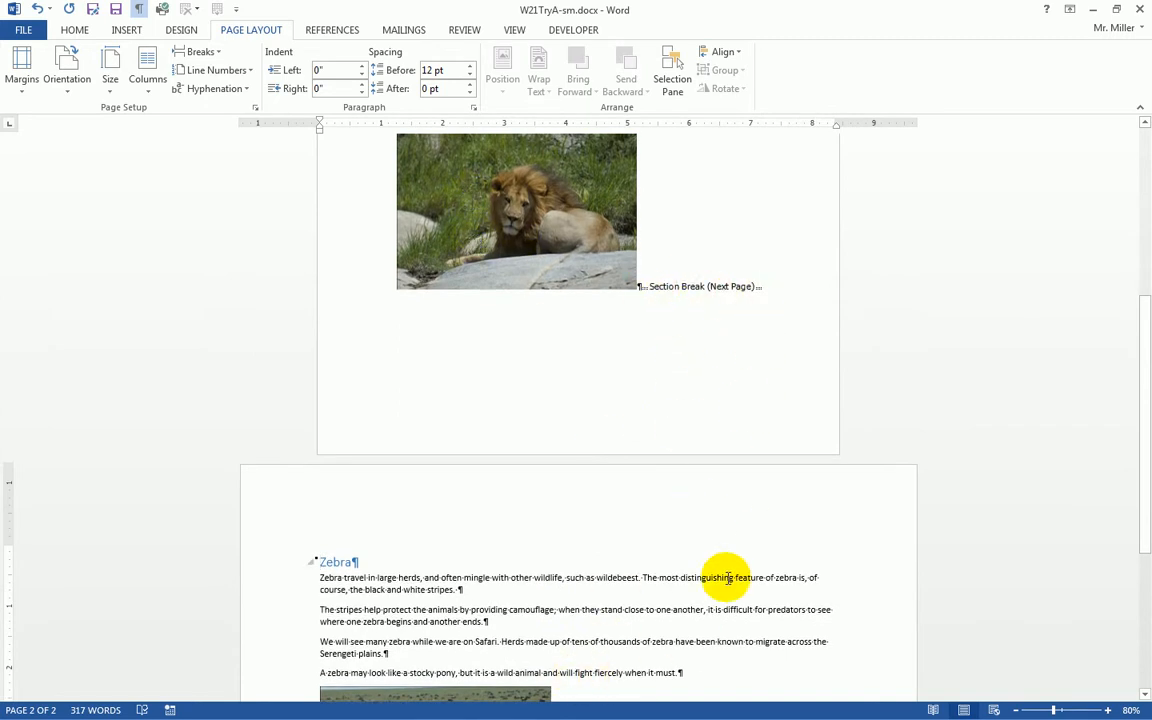
scroll(645, 593, "down", 2)
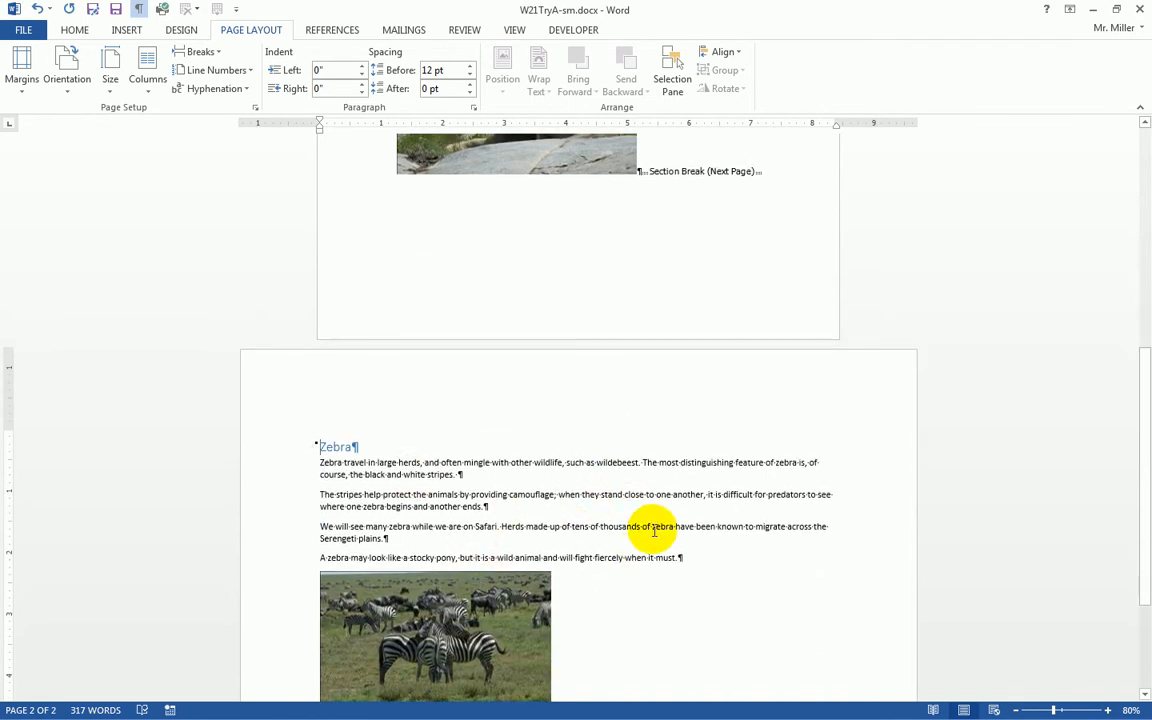
scroll(606, 622, "up", 3)
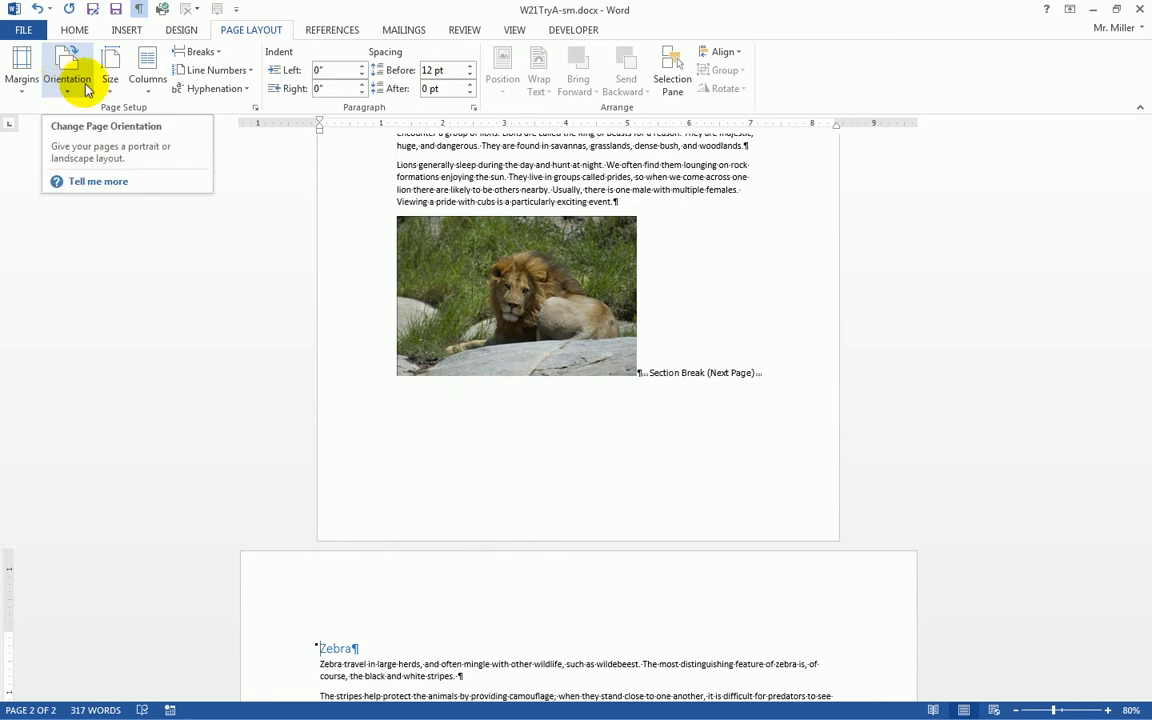
scroll(712, 245, "down", 5)
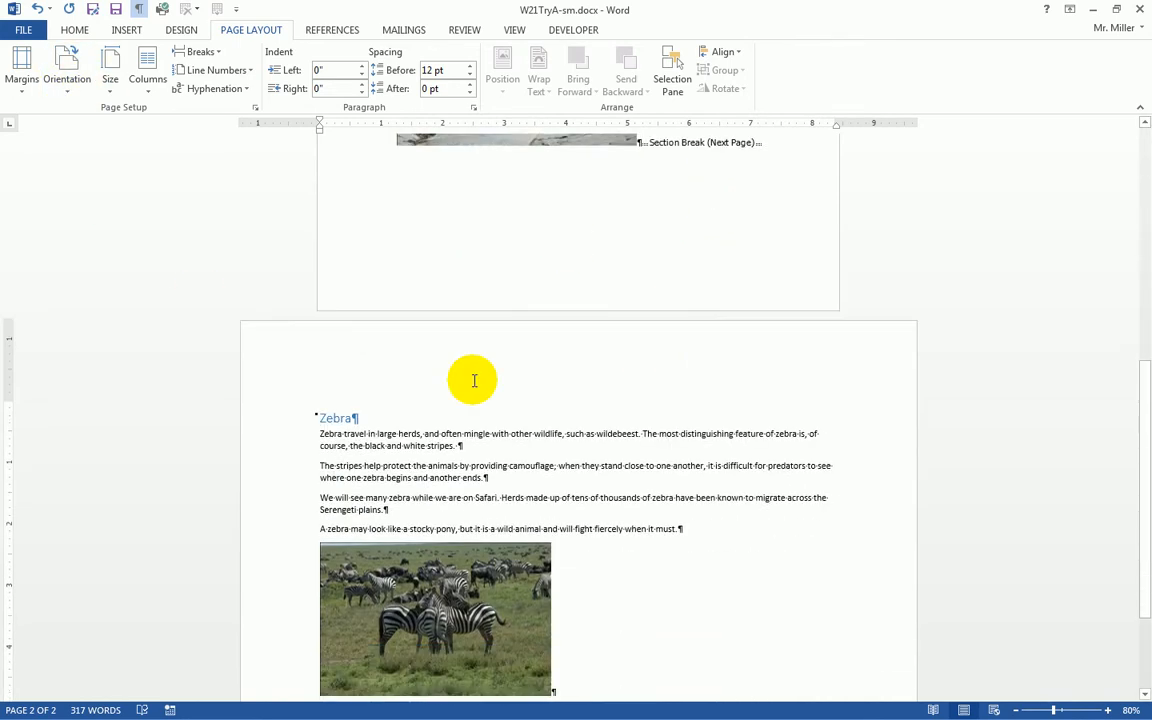
left_click(470, 442)
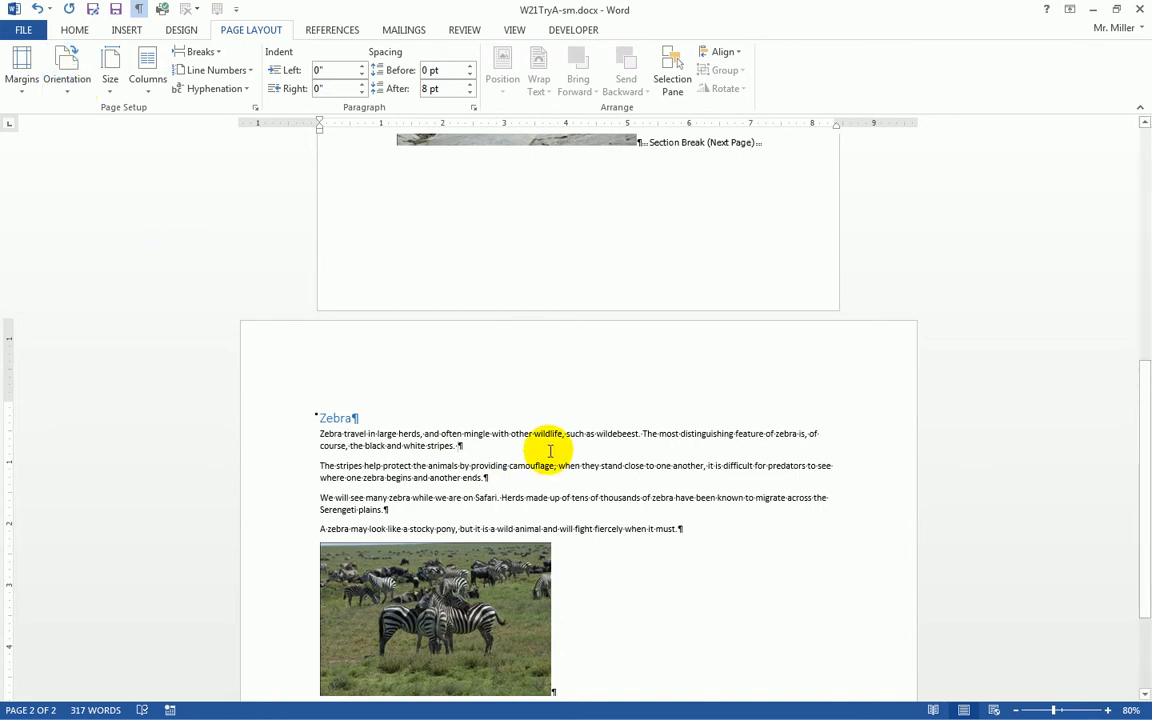
scroll(609, 500, "up", 2)
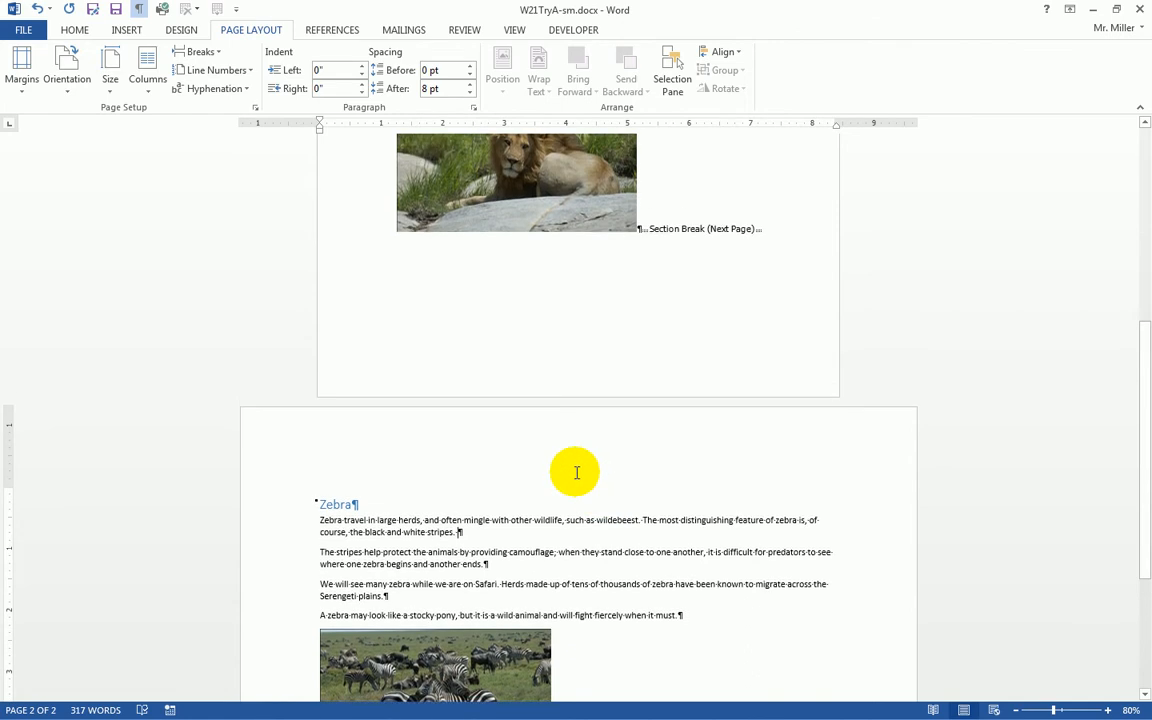
scroll(571, 472, "up", 4)
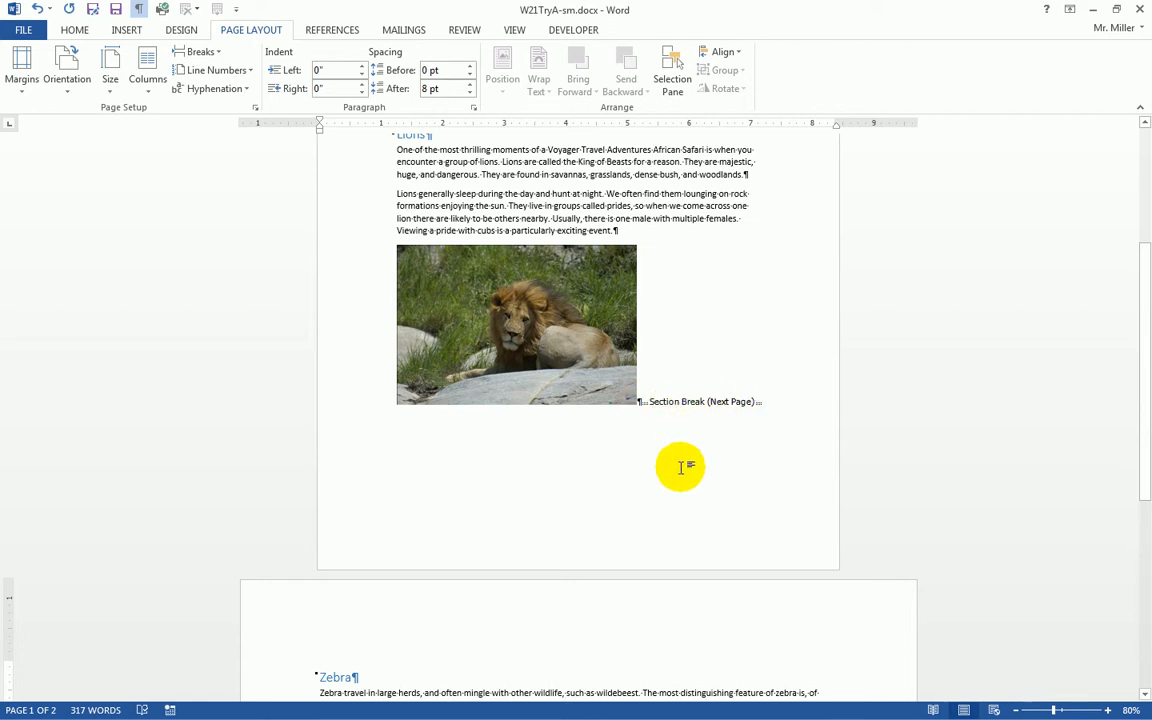
scroll(681, 465, "up", 2)
scroll(640, 350, "up", 2)
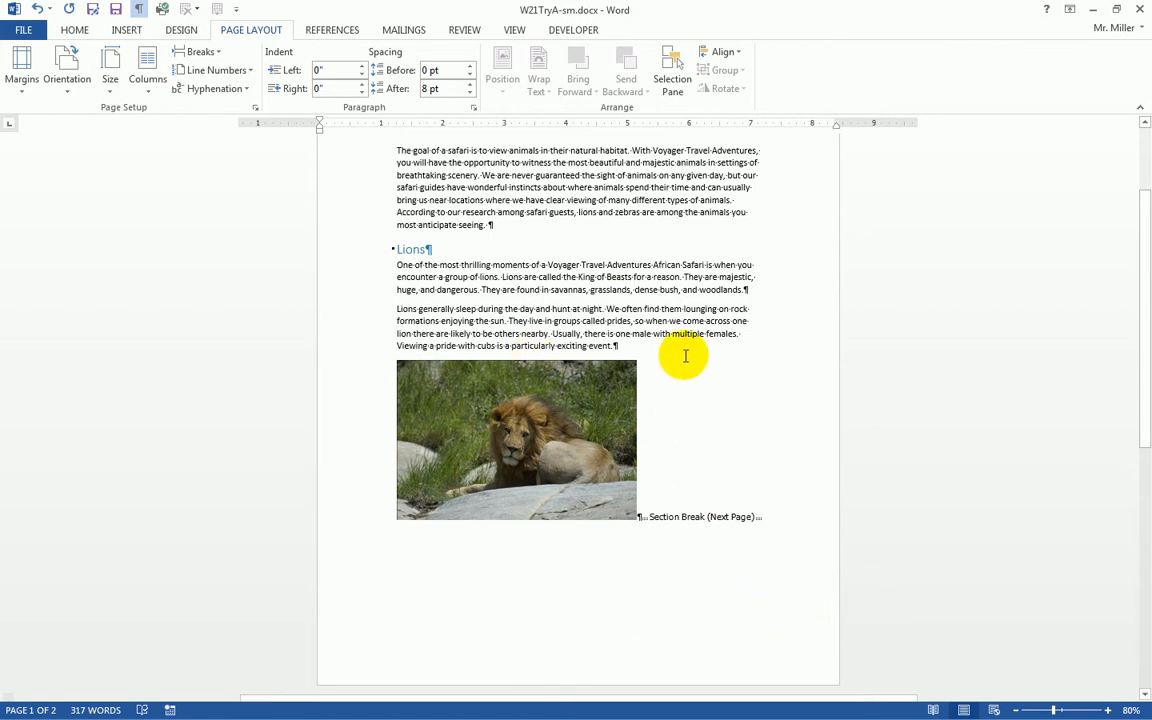
scroll(750, 459, "down", 5)
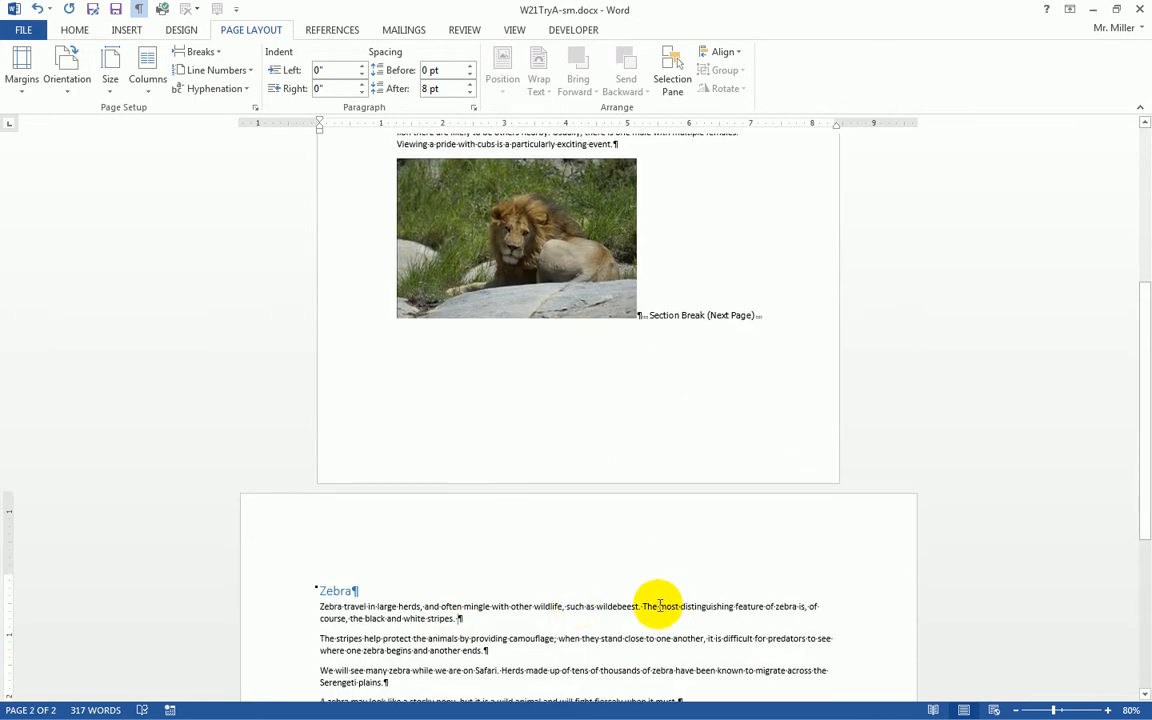
scroll(769, 291, "up", 4)
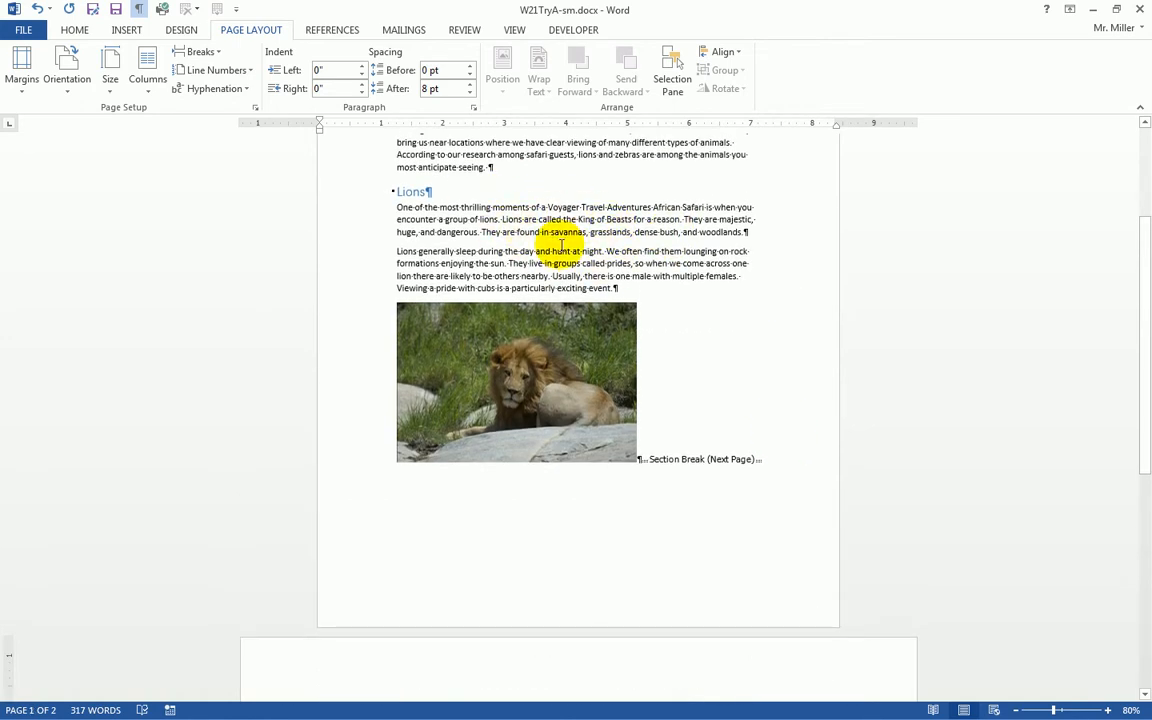
scroll(725, 553, "down", 6)
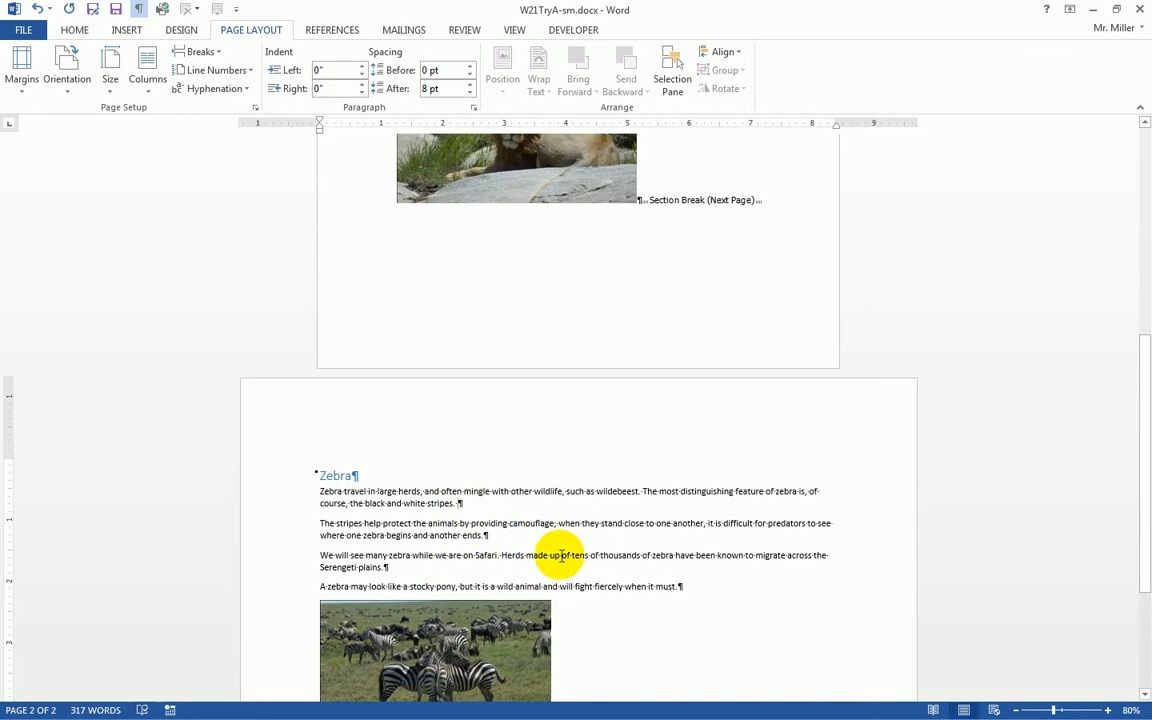
scroll(562, 555, "up", 10)
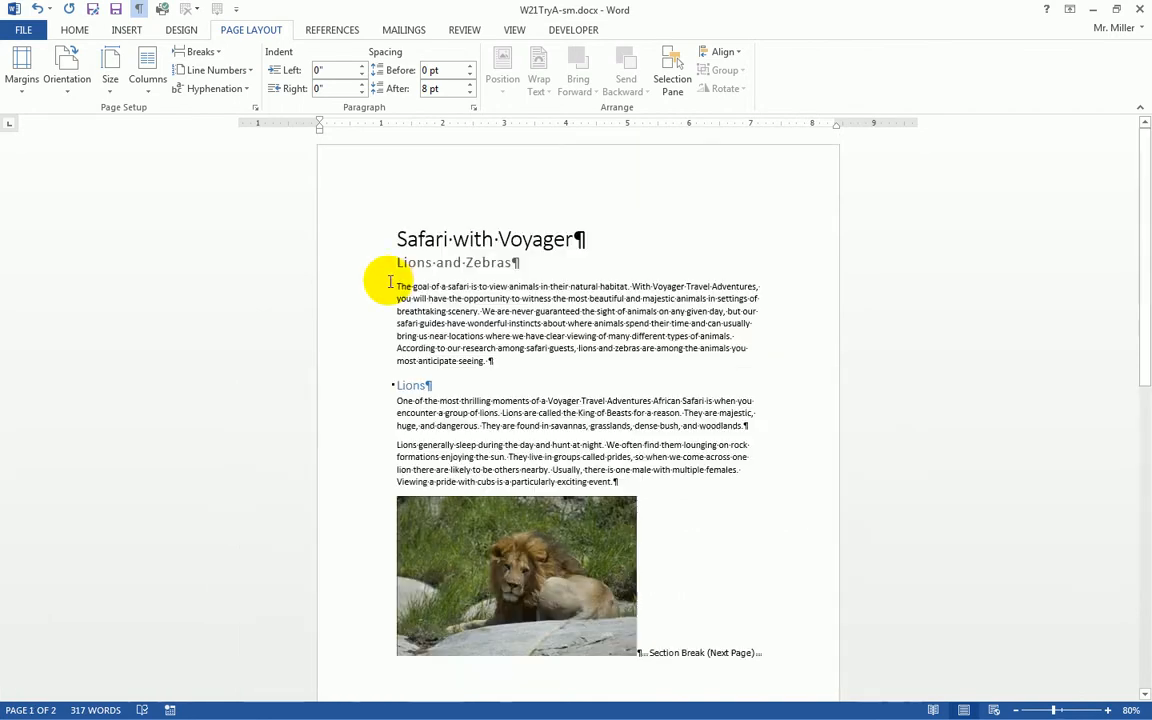
Insert page numbers at the top of the pages using the Plain Number 3 style.
left_click(127, 30)
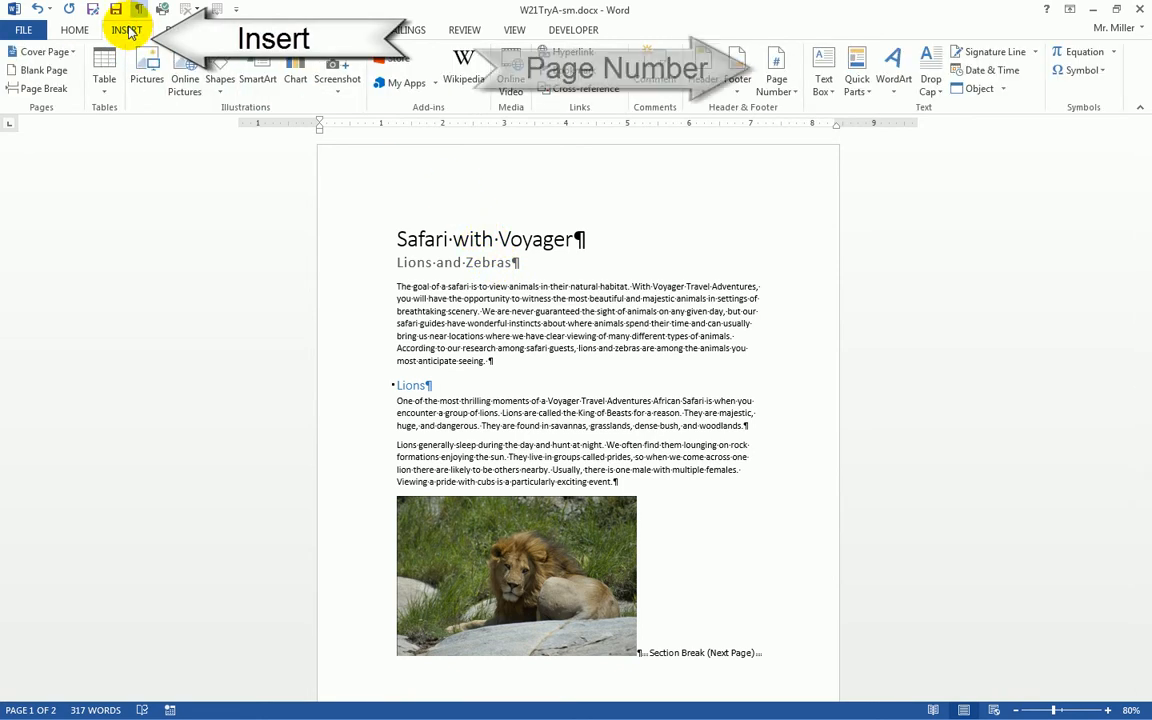
left_click(783, 94)
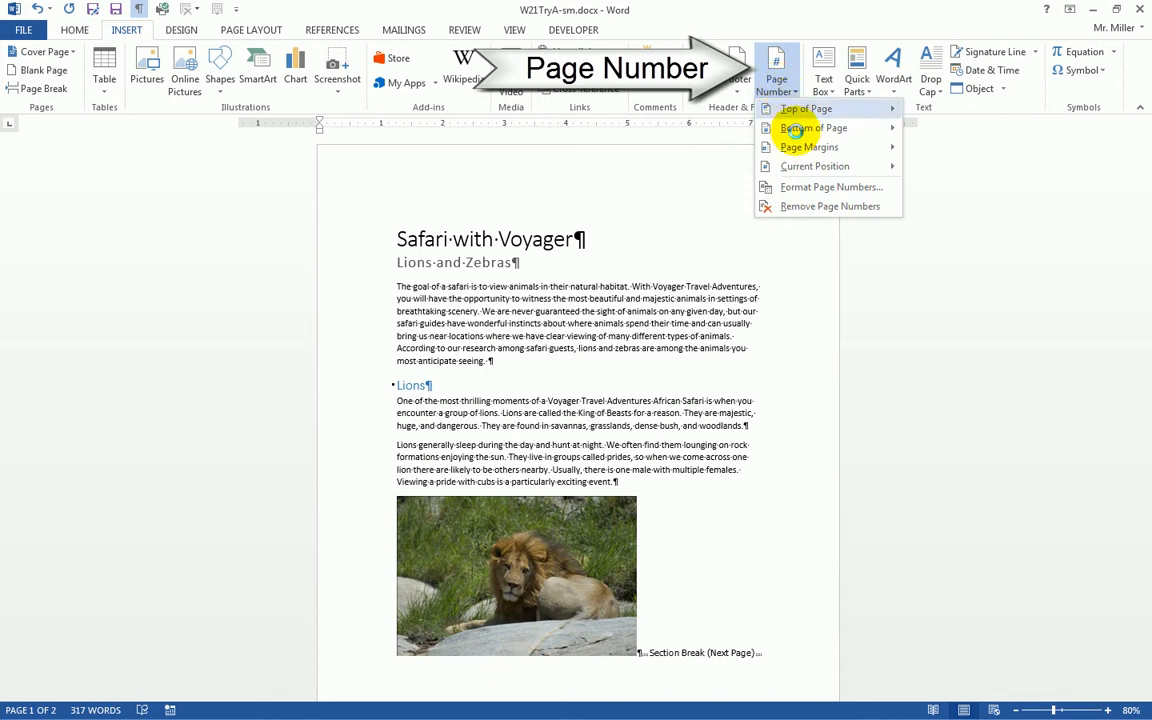
mouse_move(802, 118)
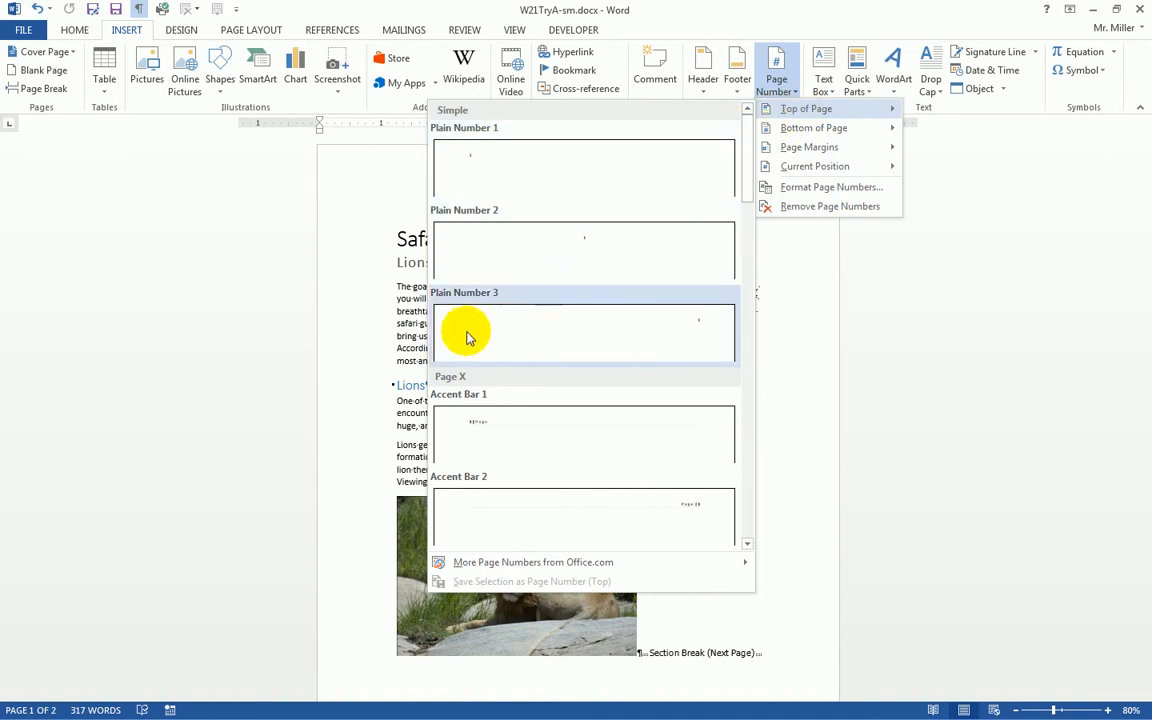
left_click(566, 333)
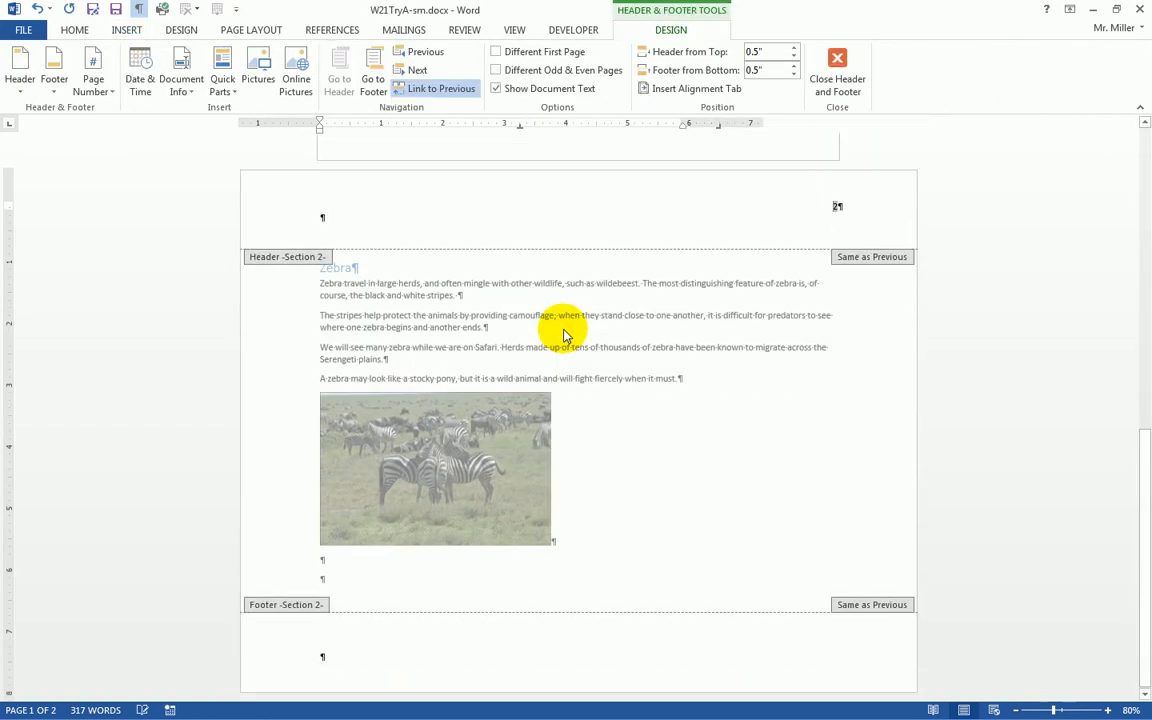
Check the header page numbers in both sections, on the portrait Lions page and the landscape Zebra page.
scroll(964, 301, "up", 3)
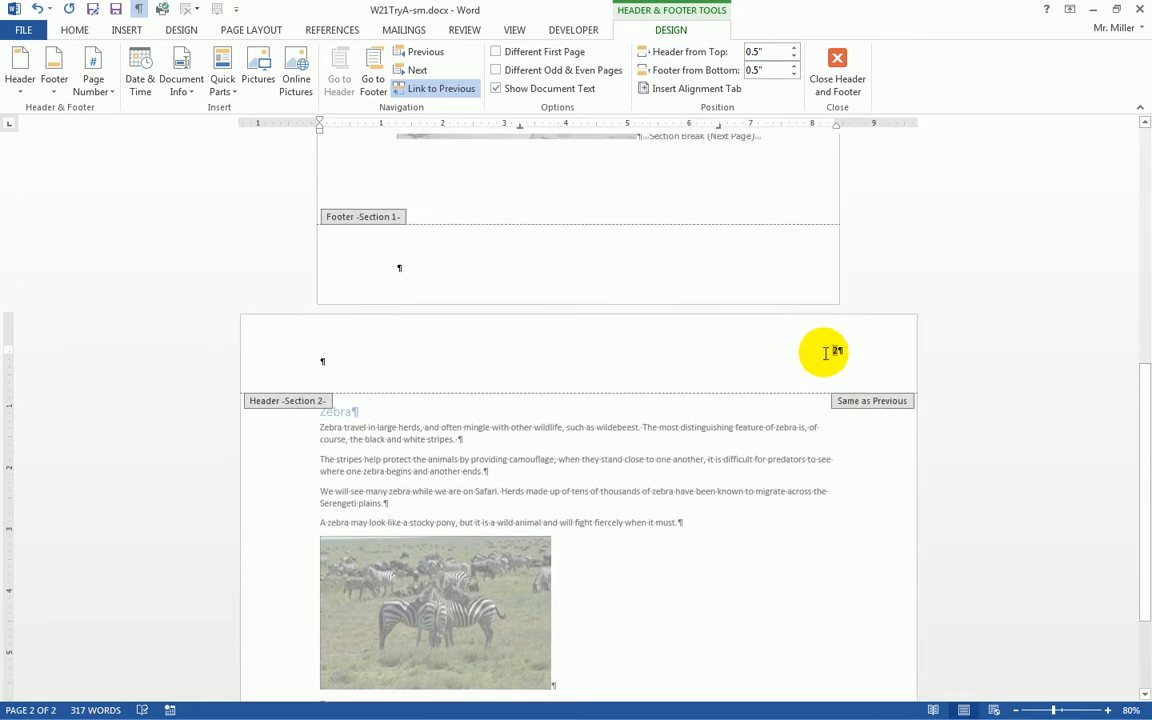
double_click(834, 352)
scroll(920, 373, "up", 10)
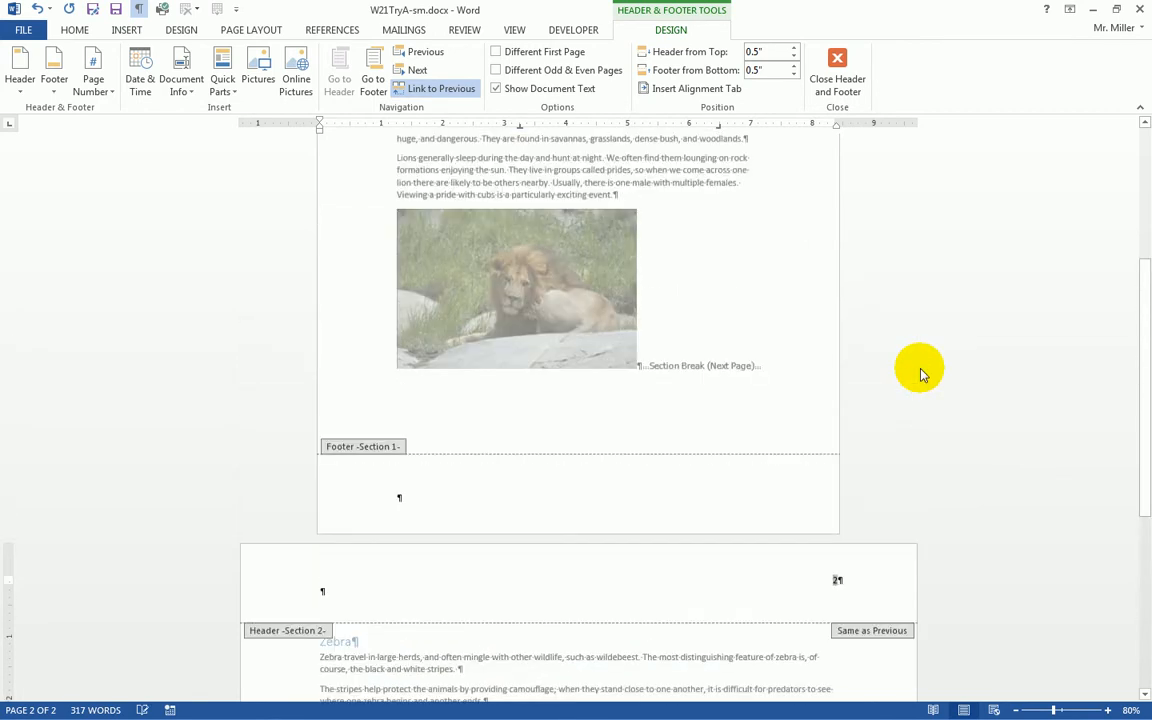
left_click(753, 182)
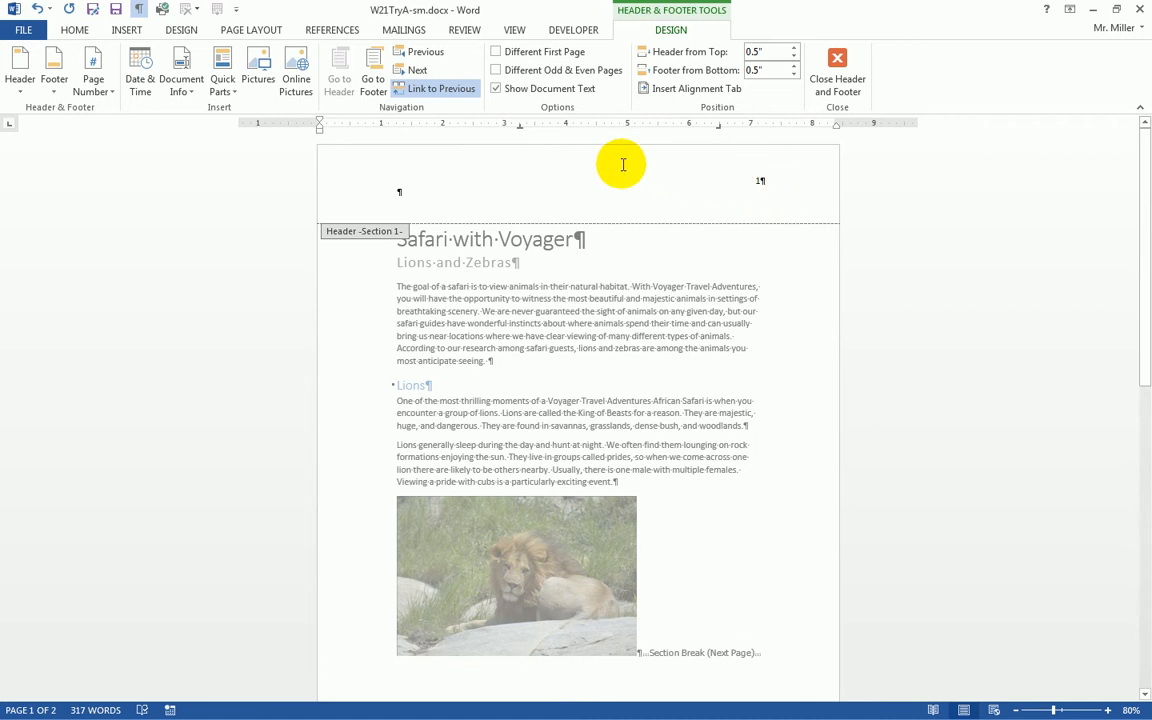
scroll(838, 300, "down", 7)
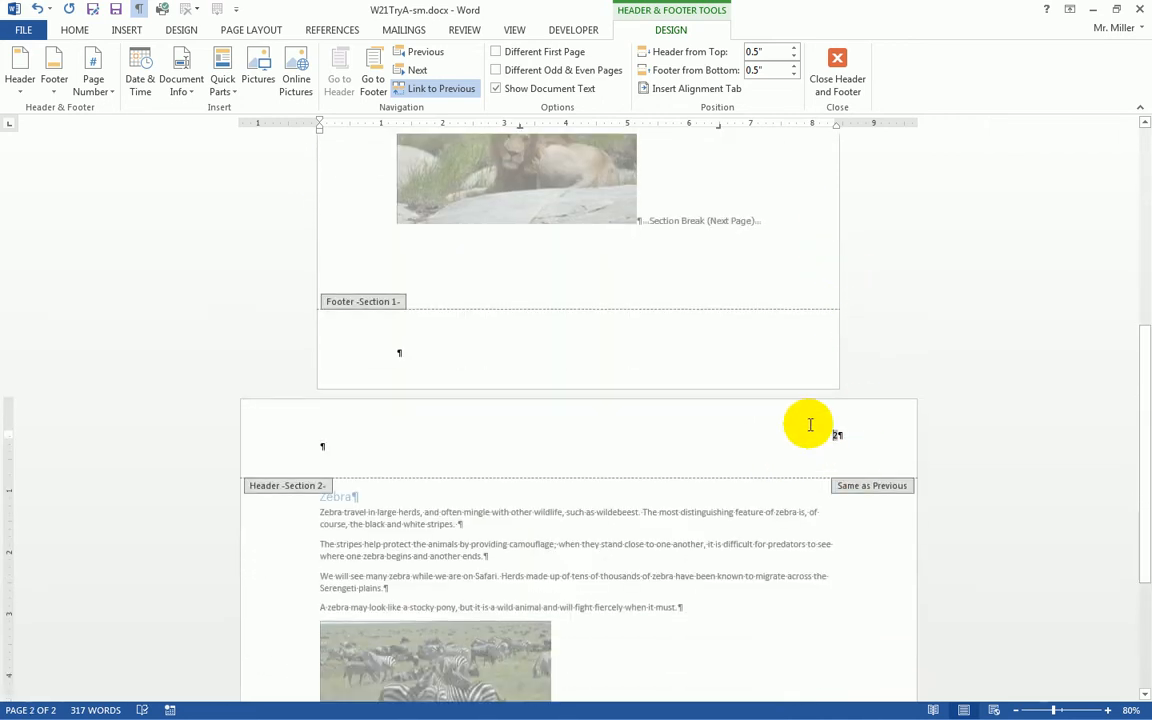
scroll(868, 476, "up", 3)
scroll(868, 476, "up", 5)
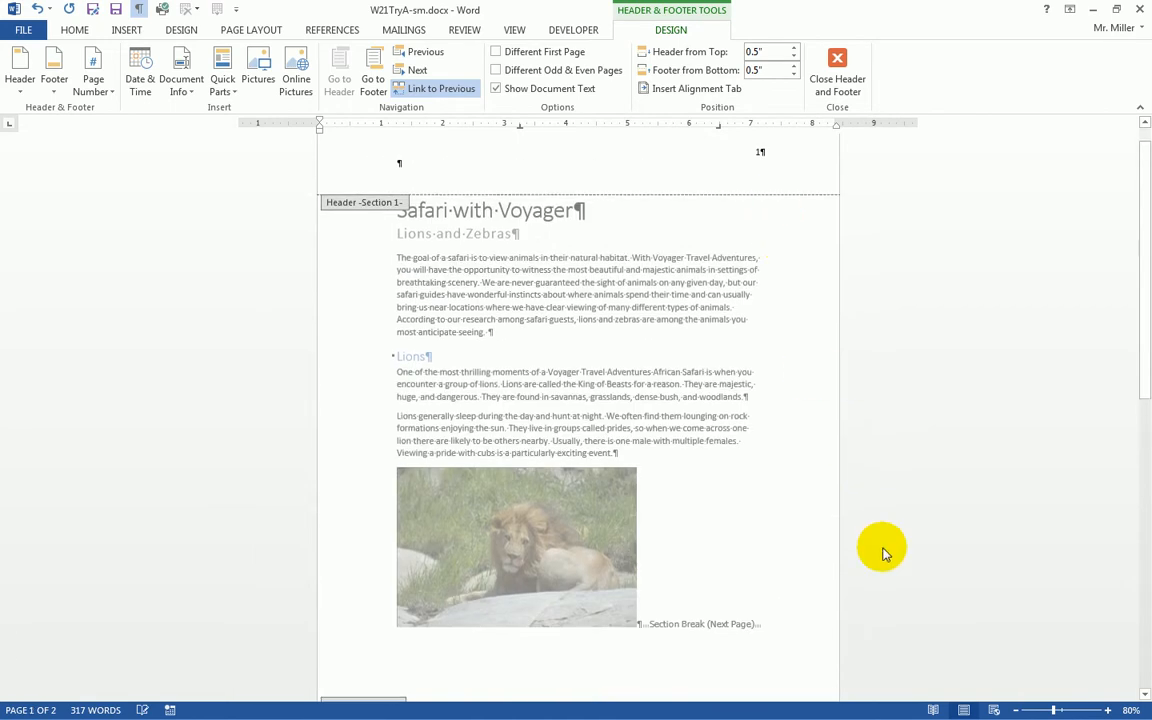
scroll(891, 548, "down", 4)
scroll(891, 548, "down", 2)
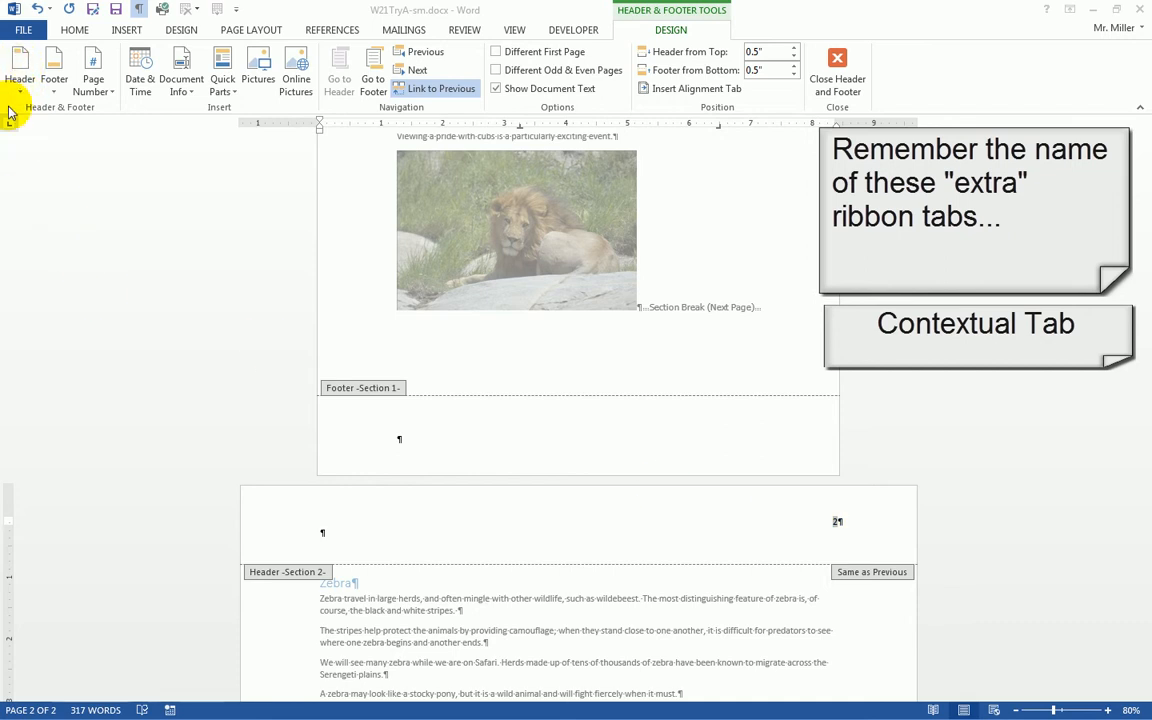
Set the page number format of the Zebra section's header to A, B, C, continuing from the previous section.
left_click(96, 84)
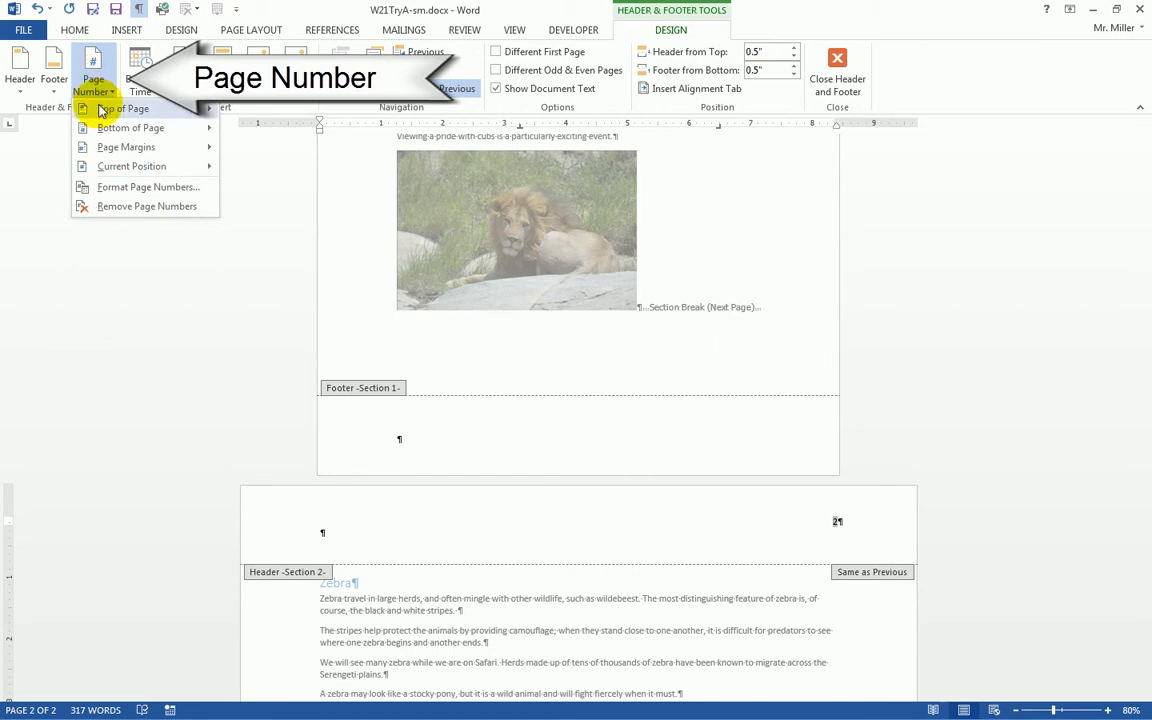
mouse_move(92, 108)
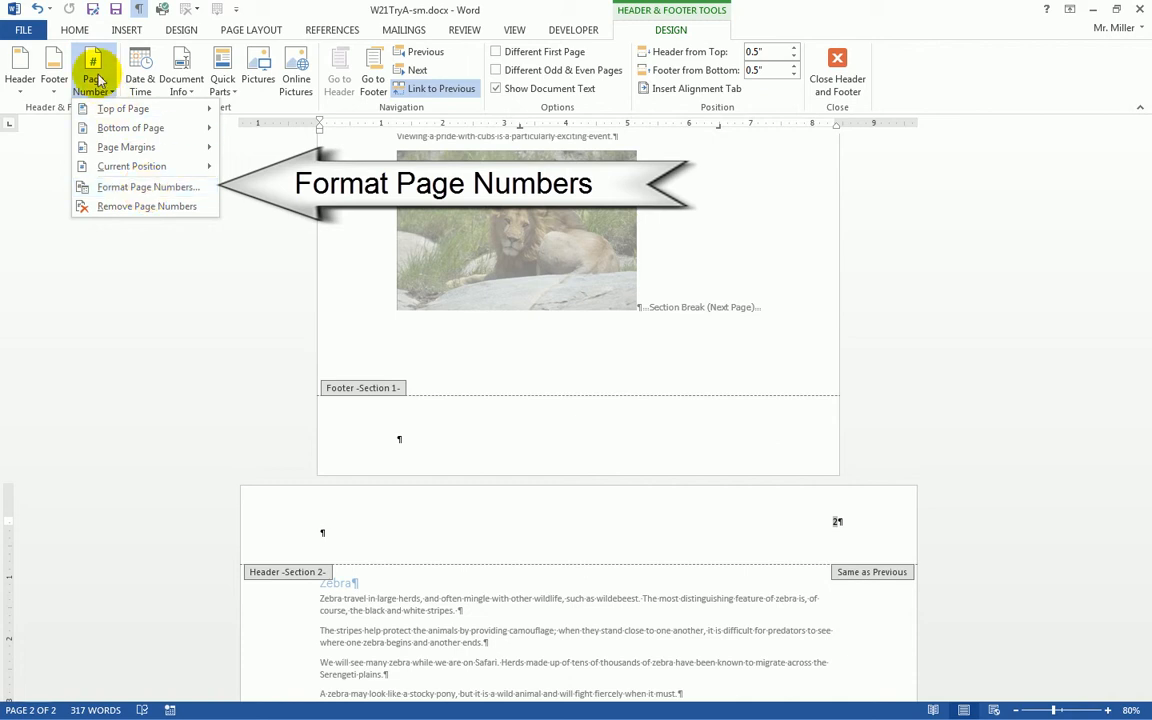
left_click(117, 188)
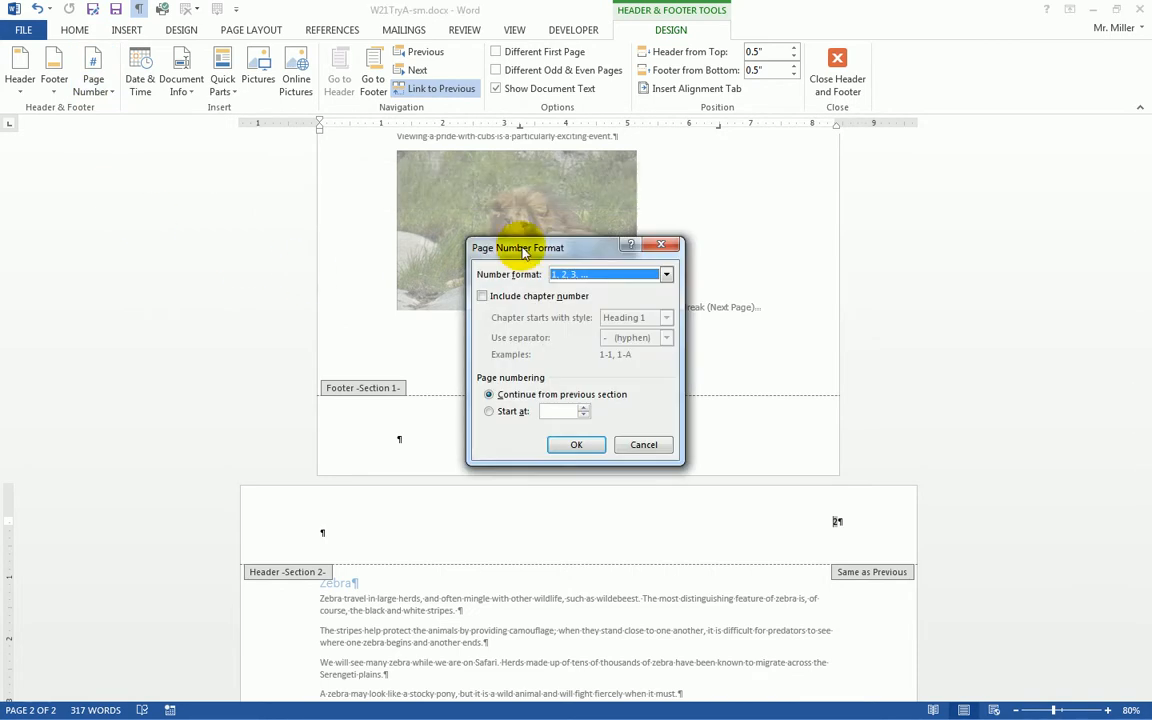
left_click(580, 276)
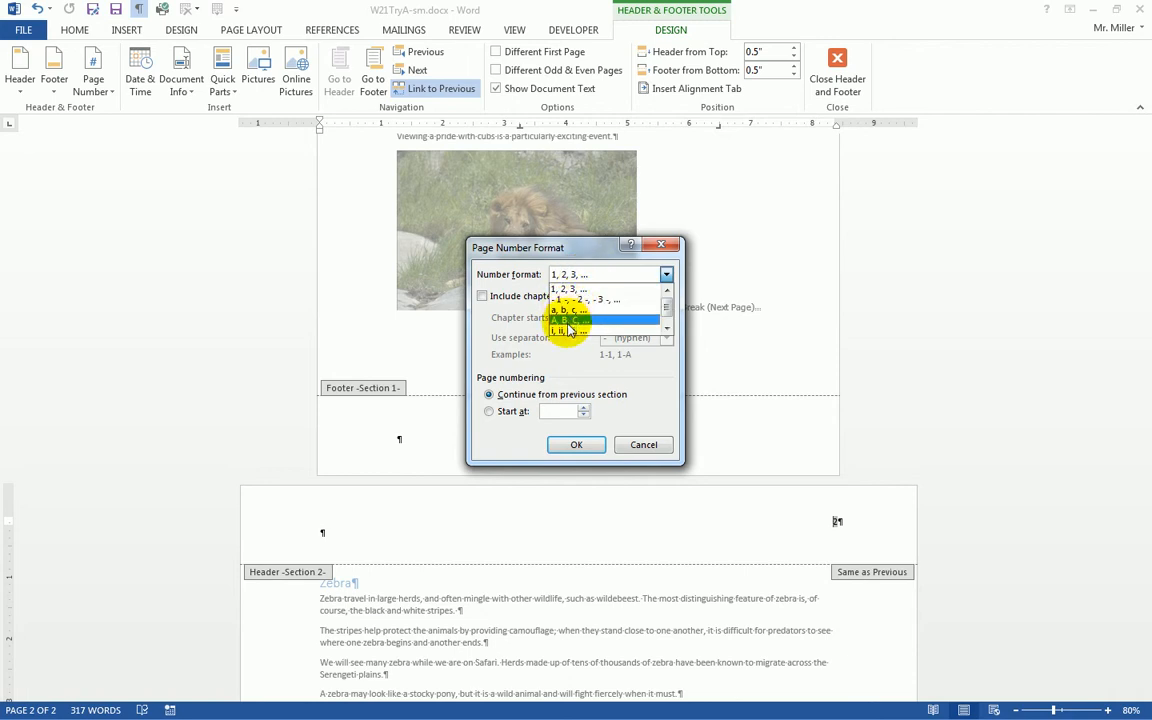
left_click(668, 329)
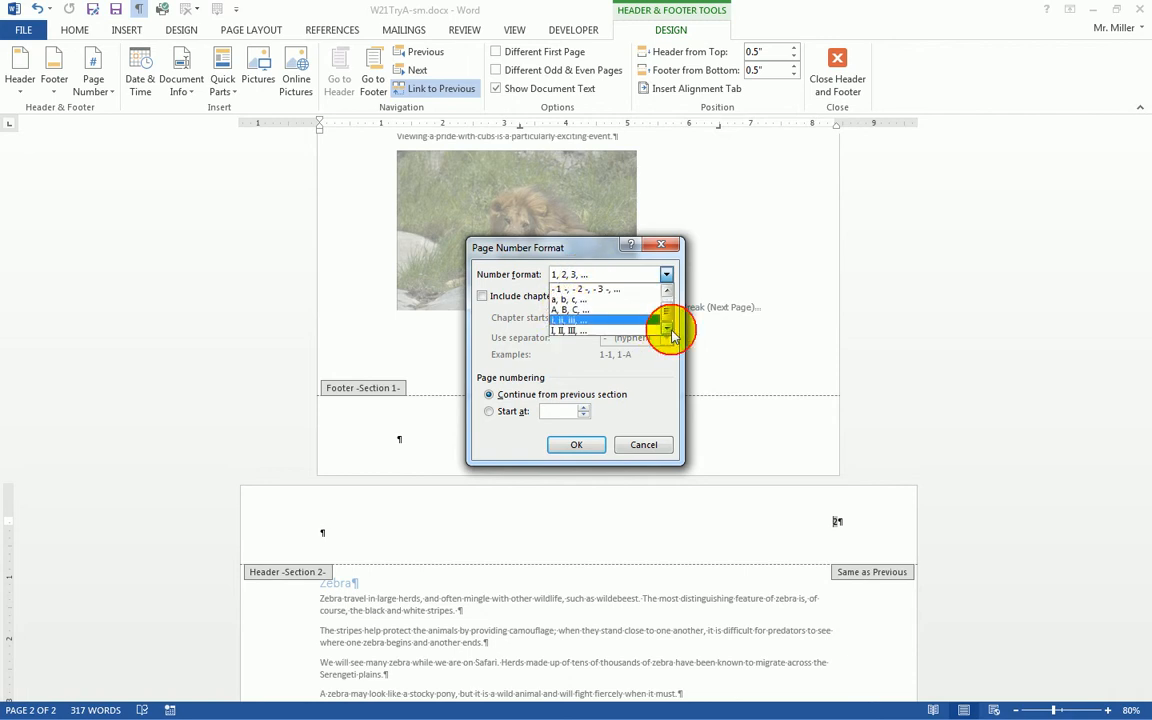
left_click(567, 312)
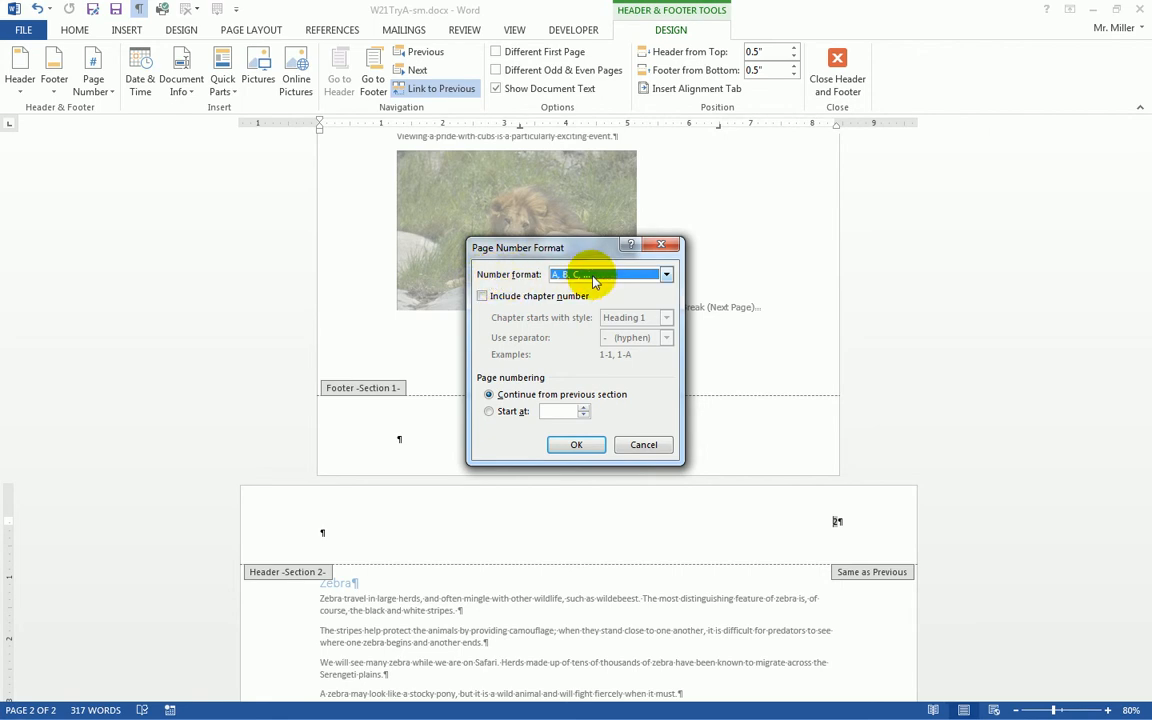
left_click(580, 445)
Compare the header page numbers on the Zebra page and the Lions page on either side of the section break.
scroll(578, 442, "down", 5)
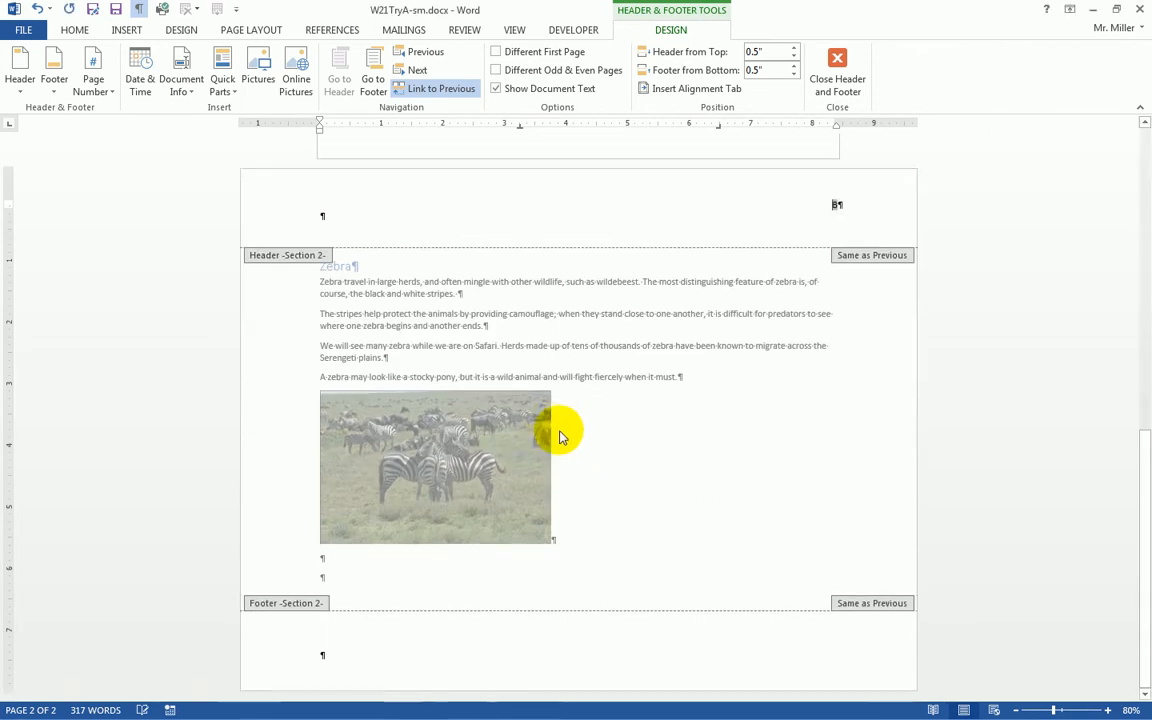
scroll(876, 428, "up", 1)
scroll(876, 428, "up", 2)
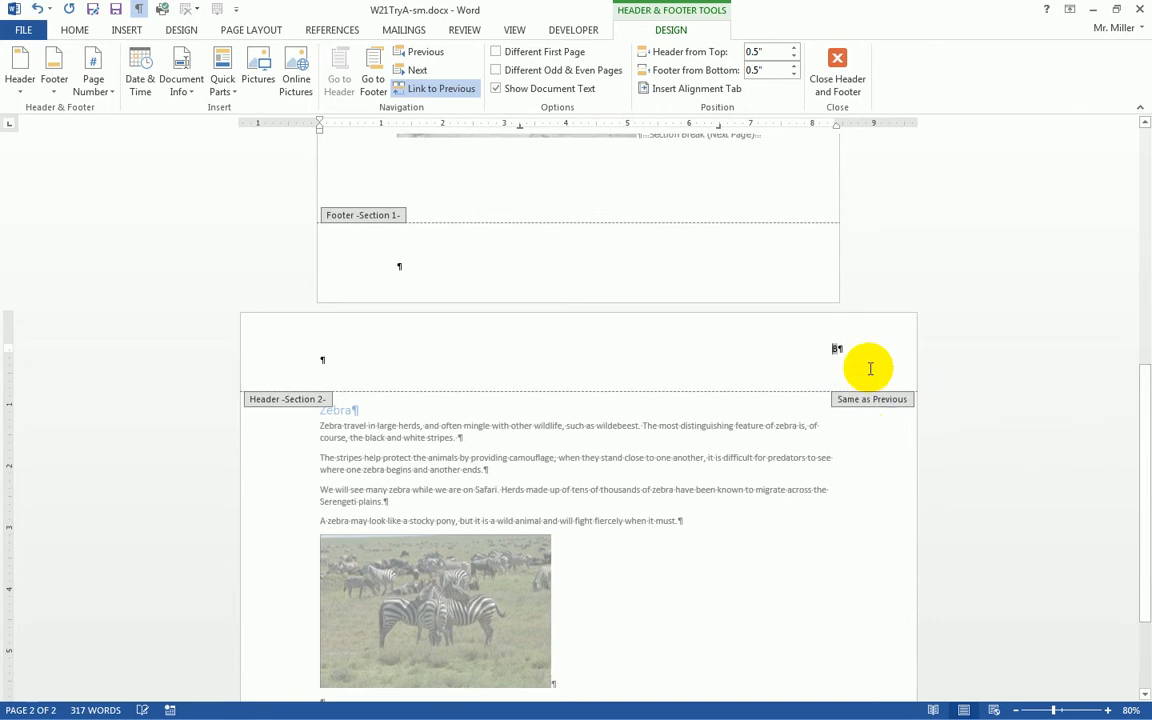
left_click(846, 360)
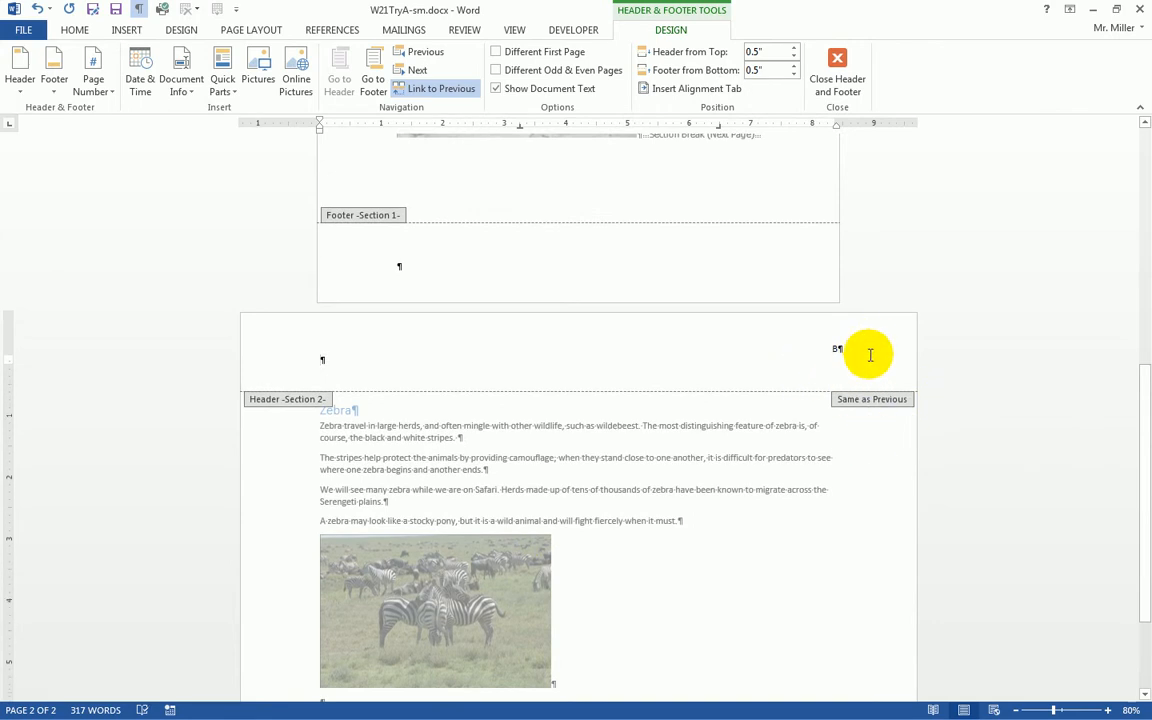
scroll(899, 416, "up", 9)
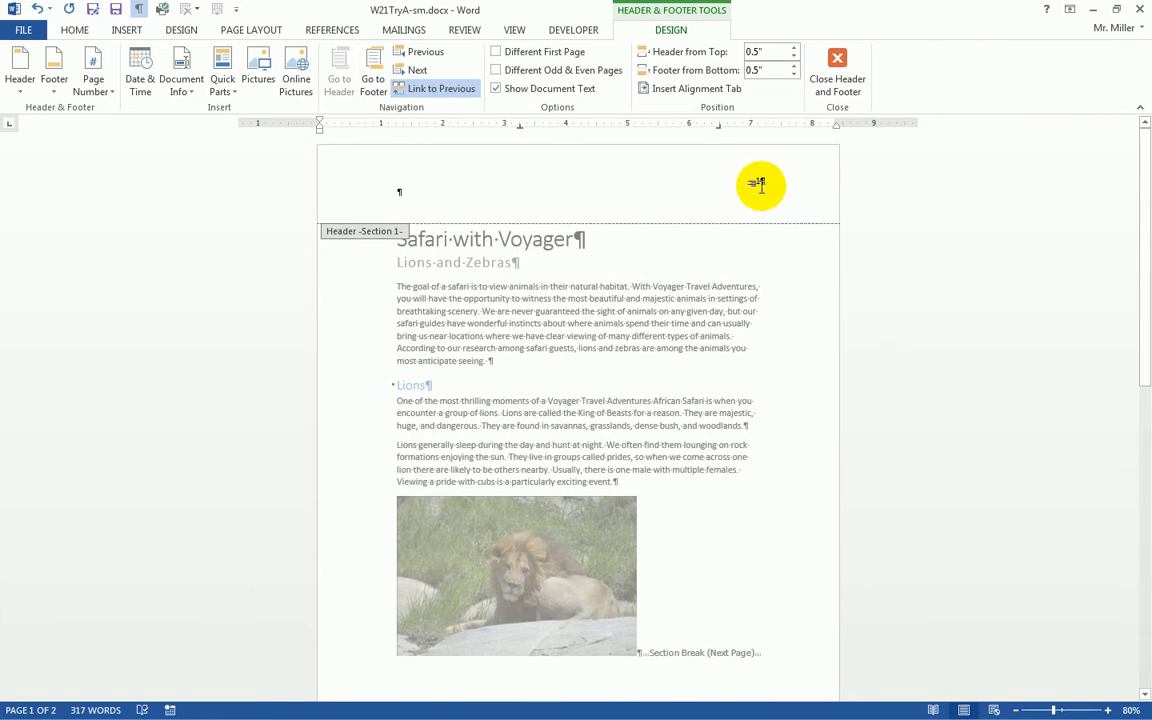
left_click(761, 185)
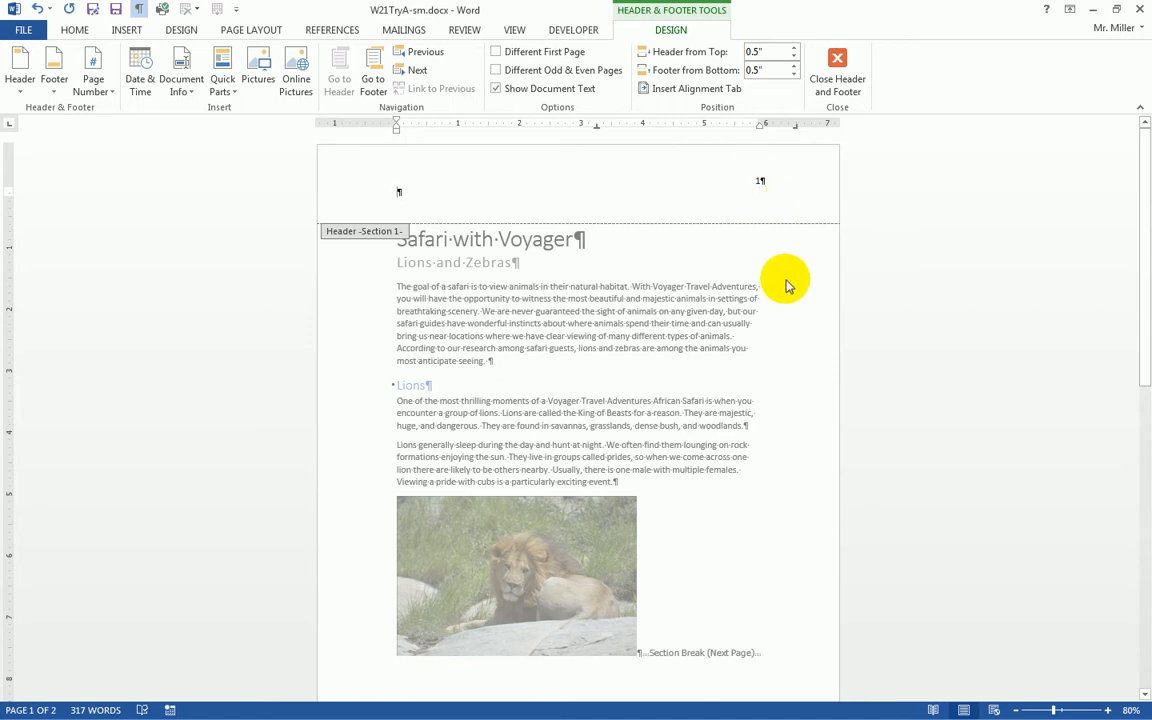
scroll(784, 283, "down", 4)
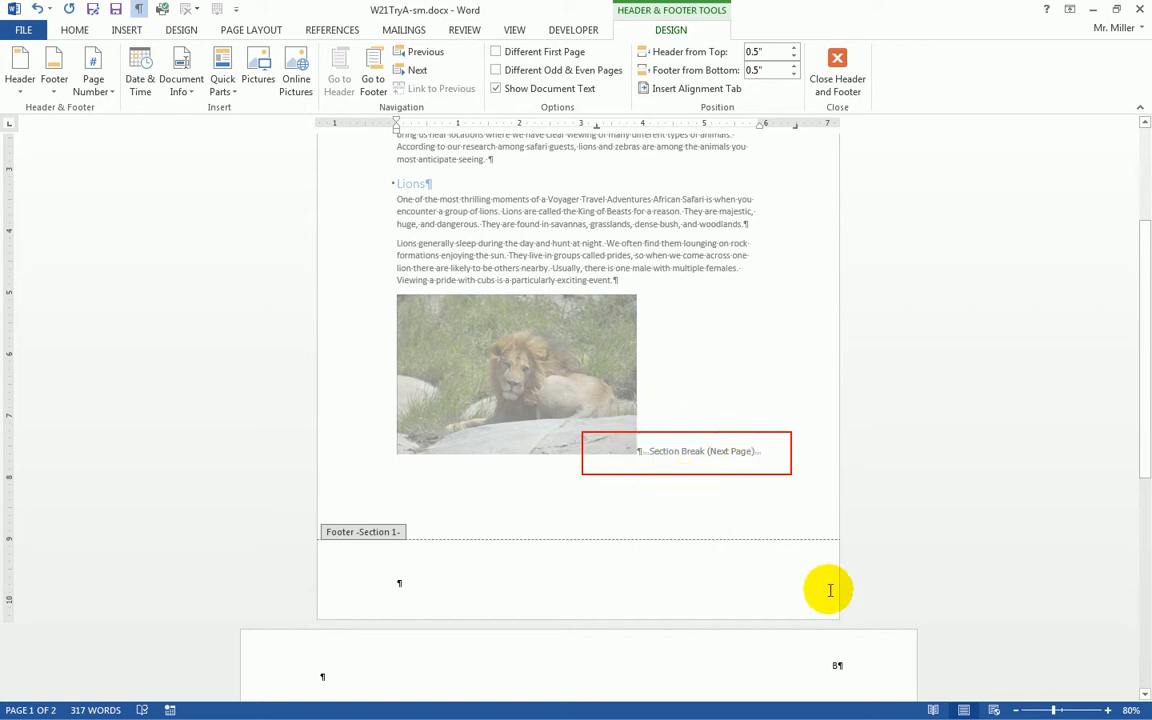
scroll(822, 575, "down", 2)
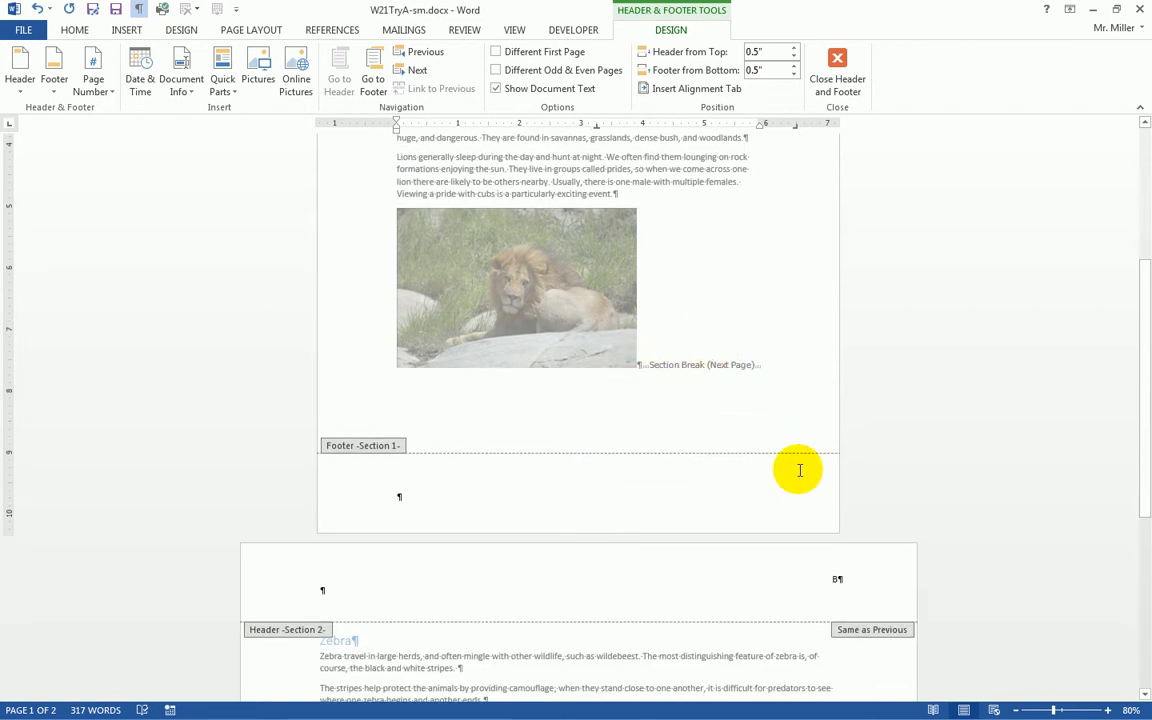
scroll(832, 592, "up", 6)
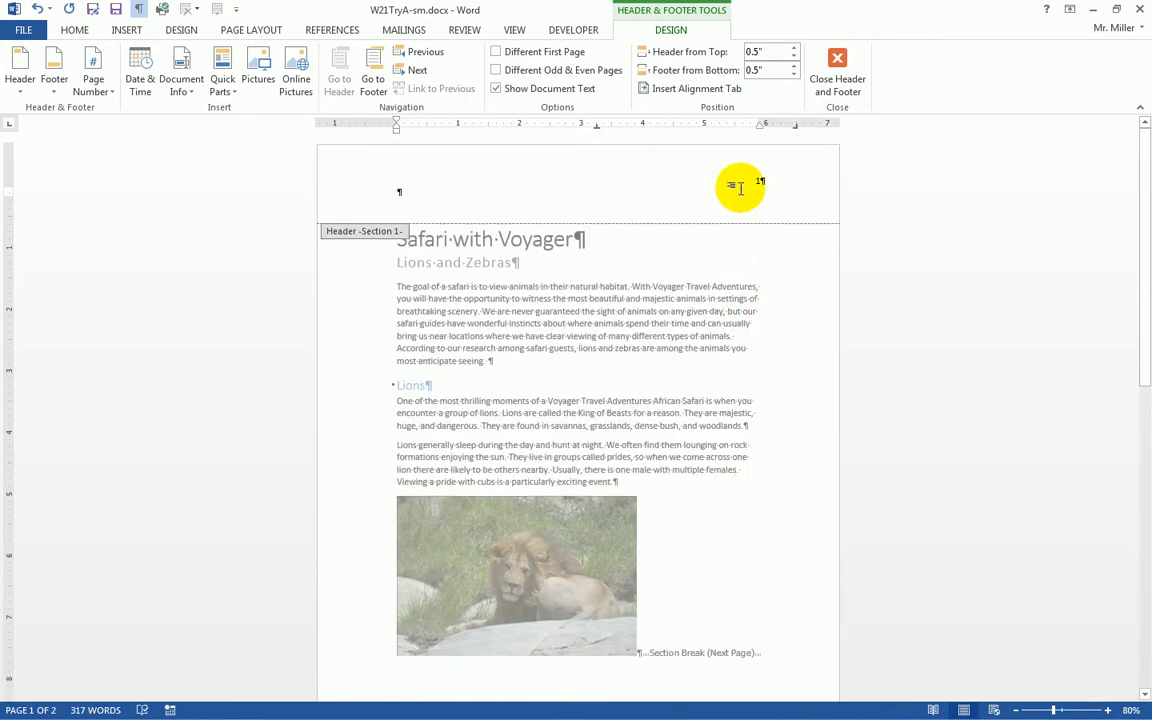
Set the Section 1 header's page number format to A, B, C and finish editing the header.
left_click(758, 181)
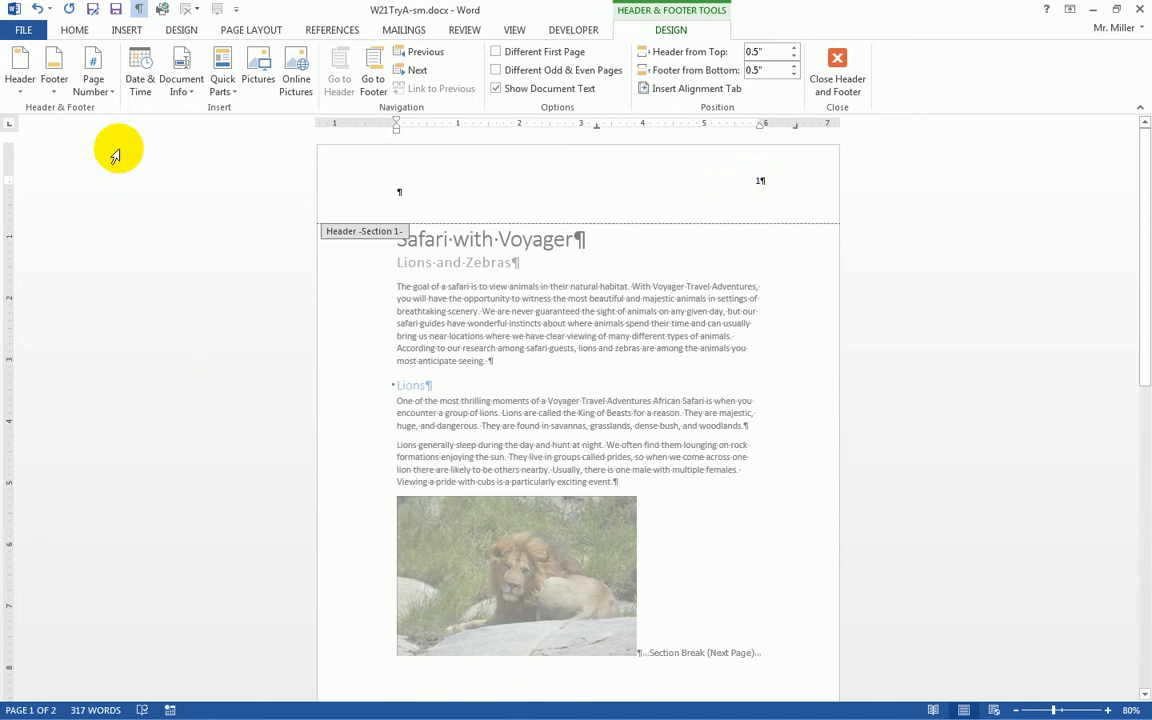
left_click(92, 92)
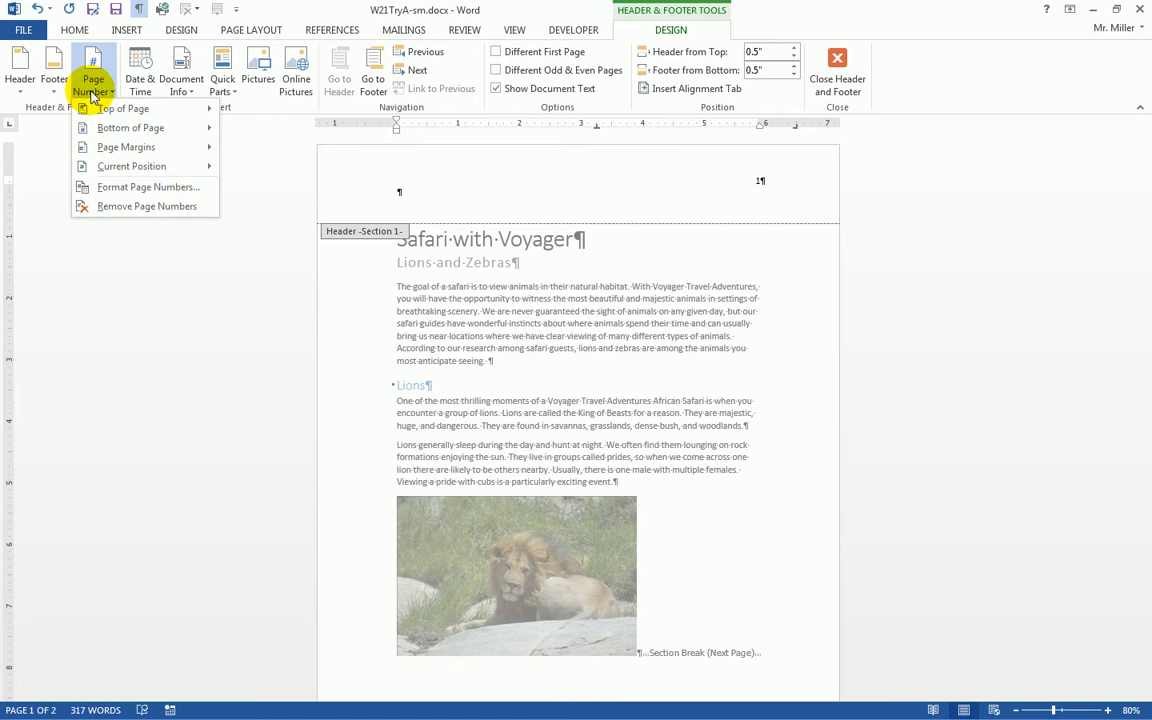
left_click(103, 201)
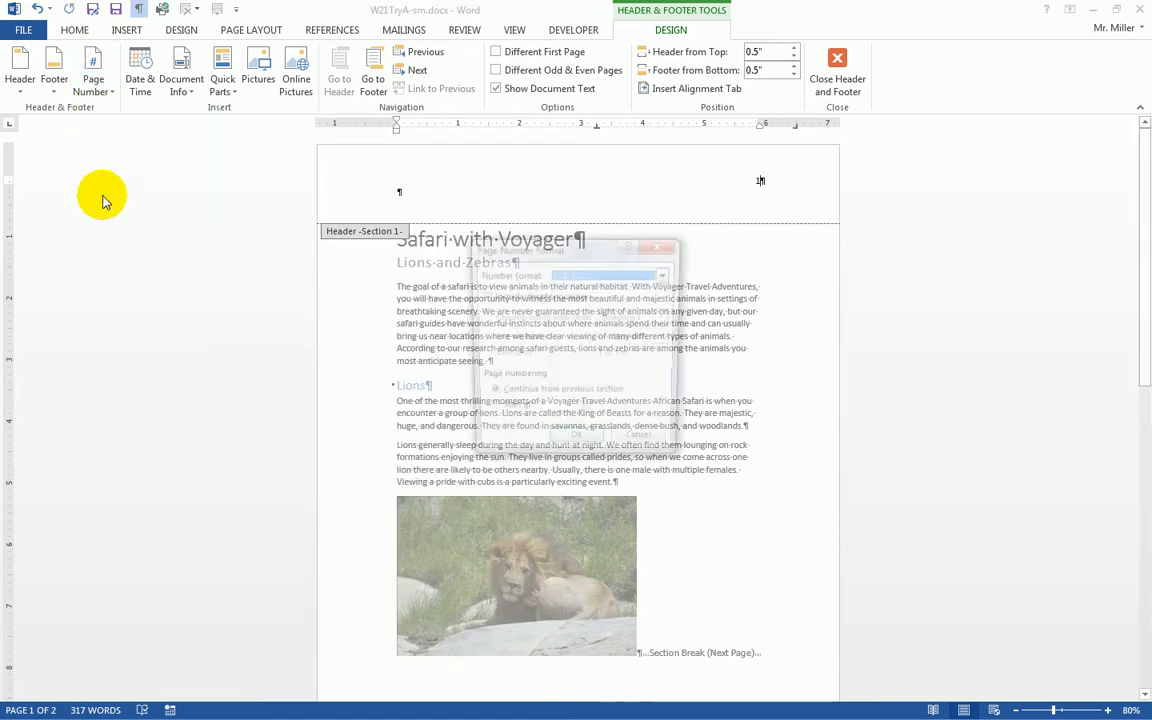
left_click(665, 275)
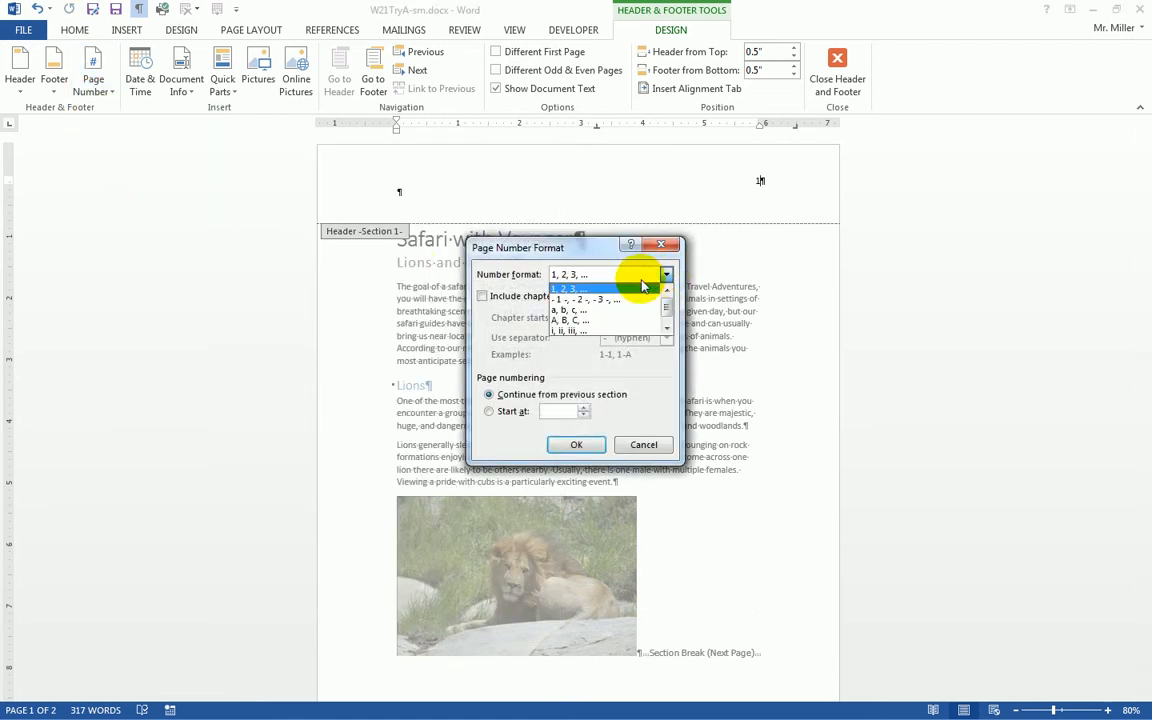
left_click(620, 322)
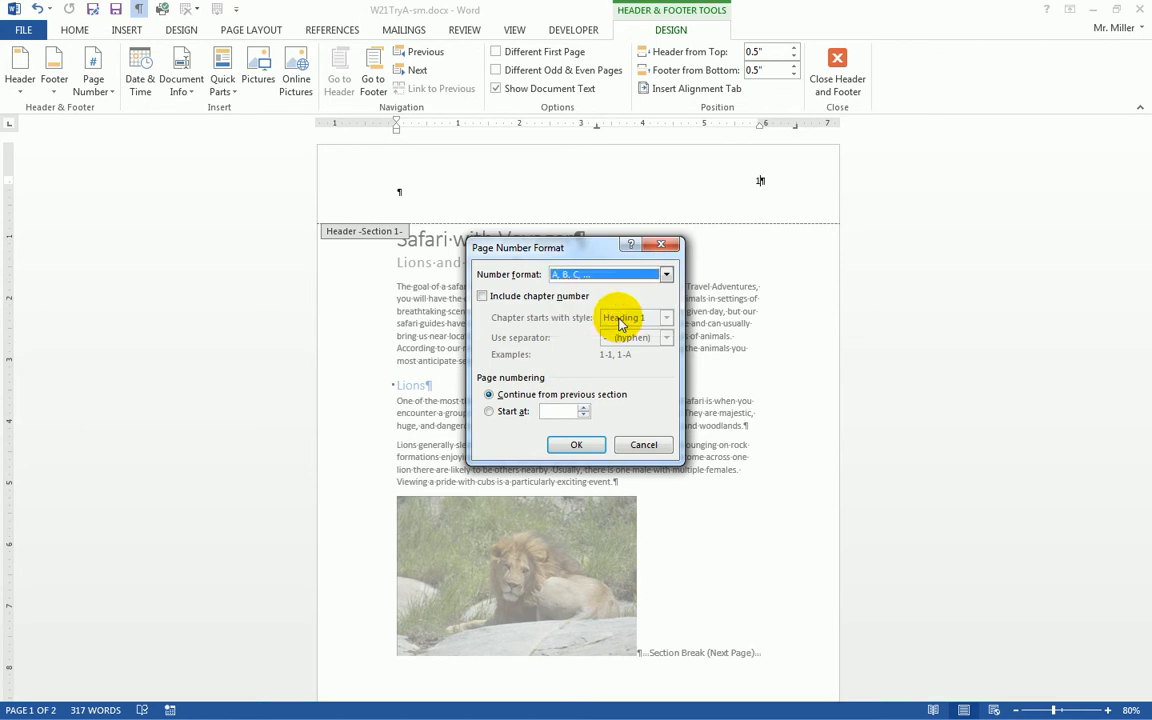
left_click(575, 446)
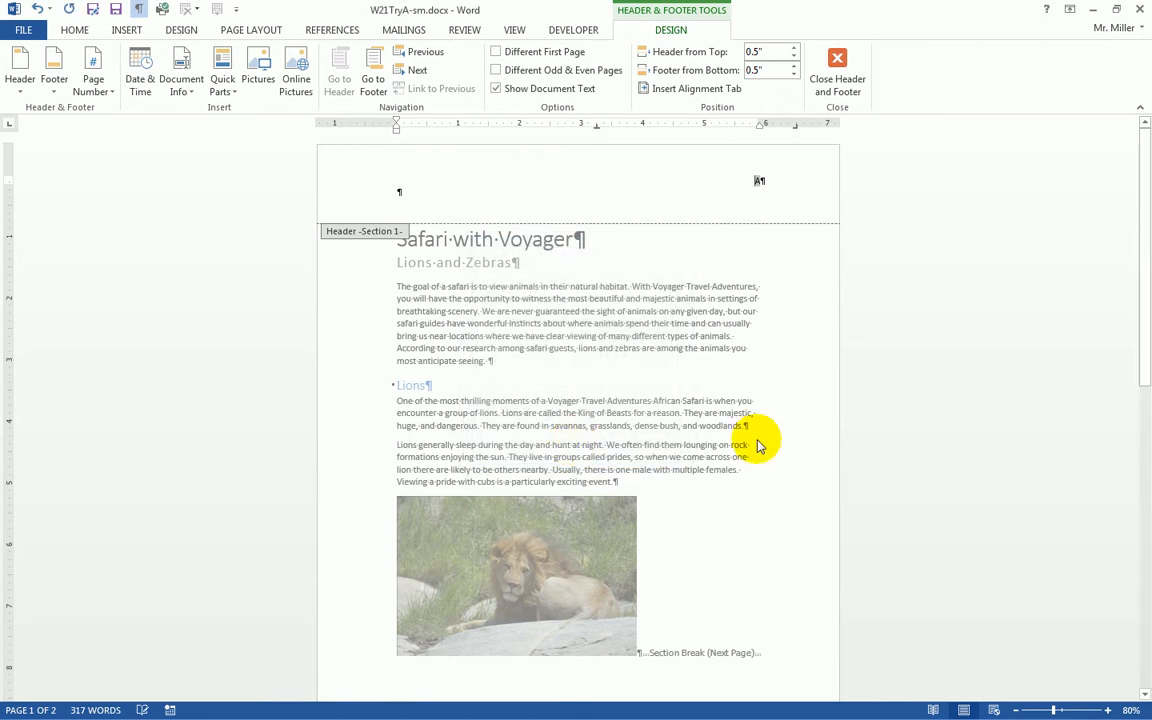
left_click(786, 179)
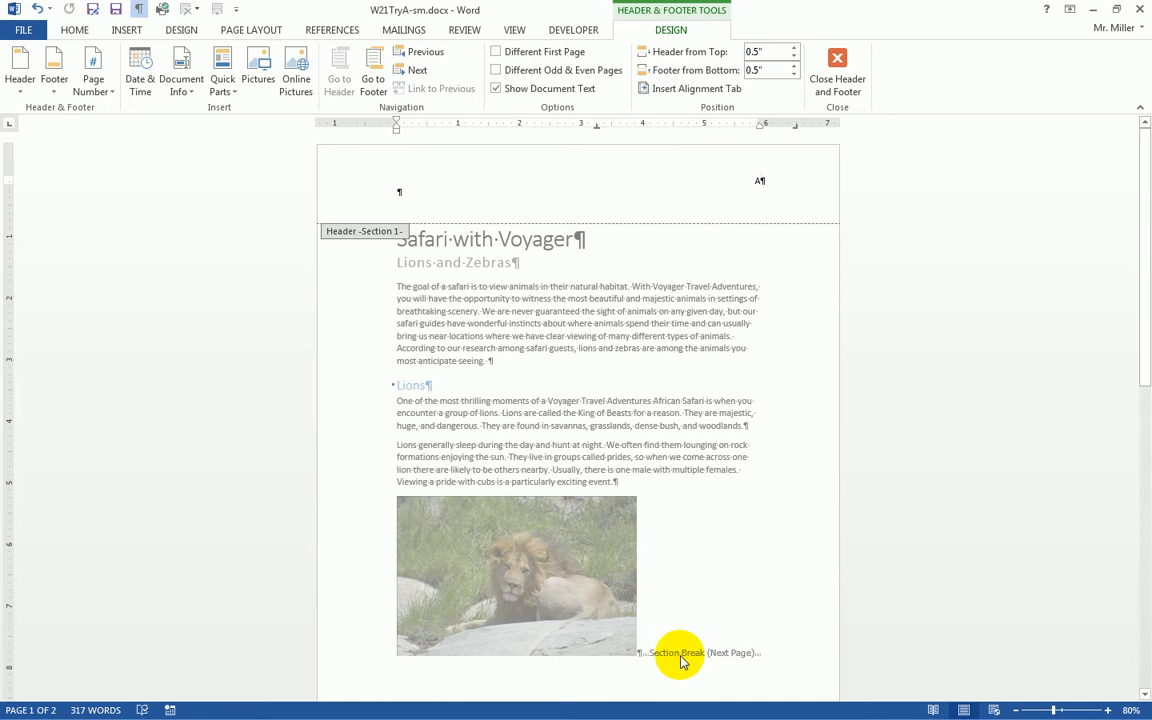
scroll(808, 496, "down", 4)
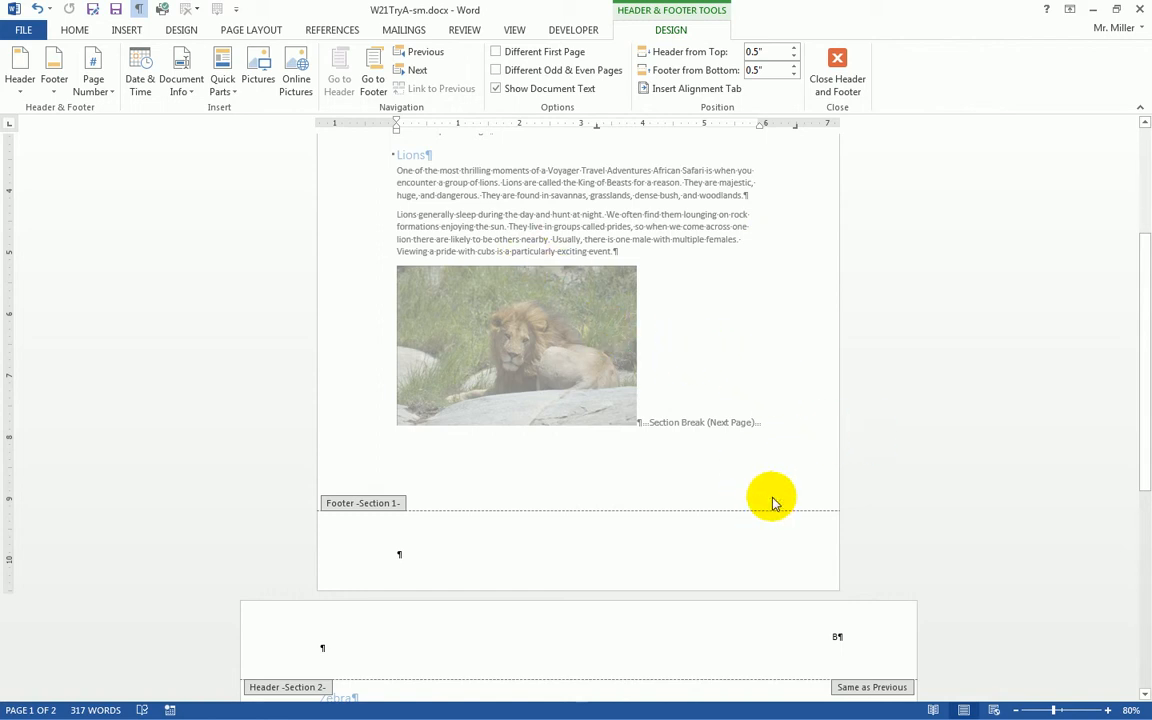
left_click(837, 68)
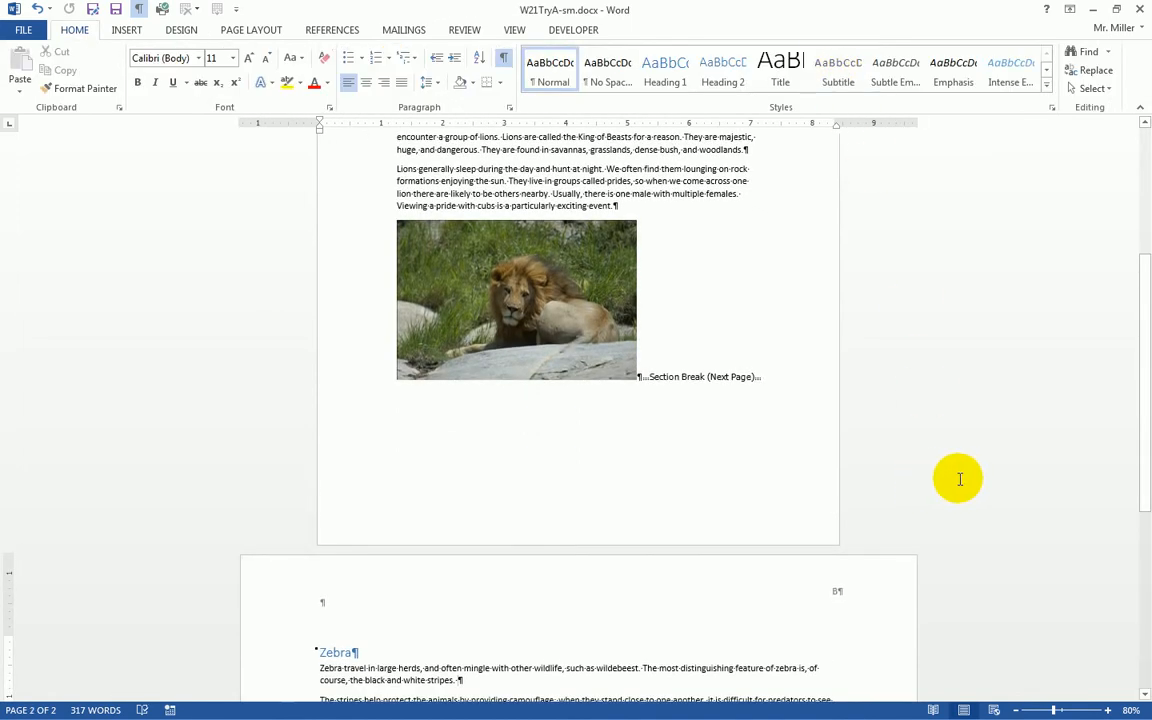
Add the text "Total Word Count:" in the empty paragraph directly below the zebra picture.
scroll(908, 503, "down", 7)
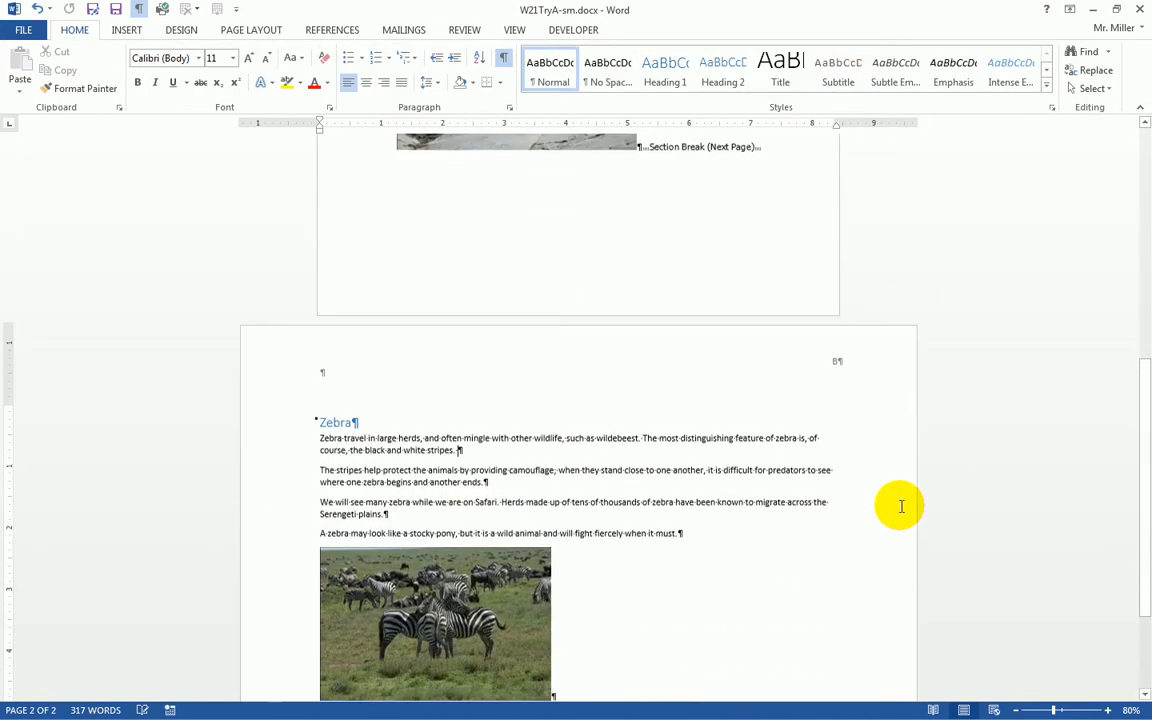
scroll(899, 504, "down", 1)
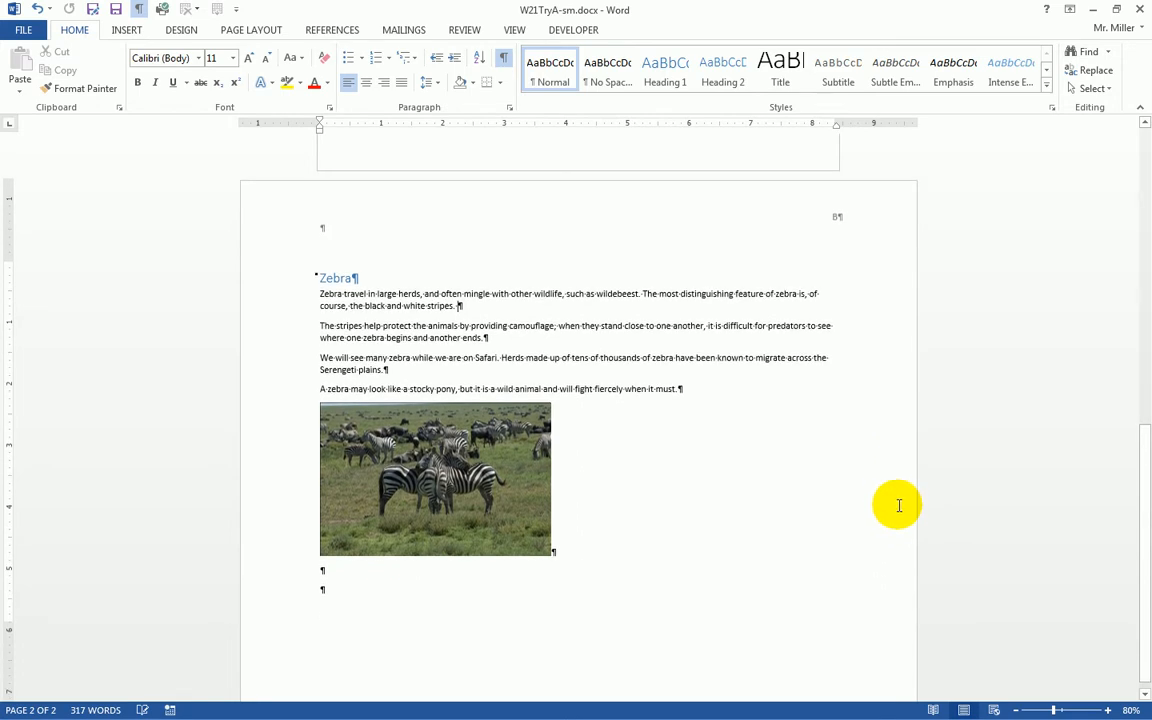
scroll(880, 498, "up", 1)
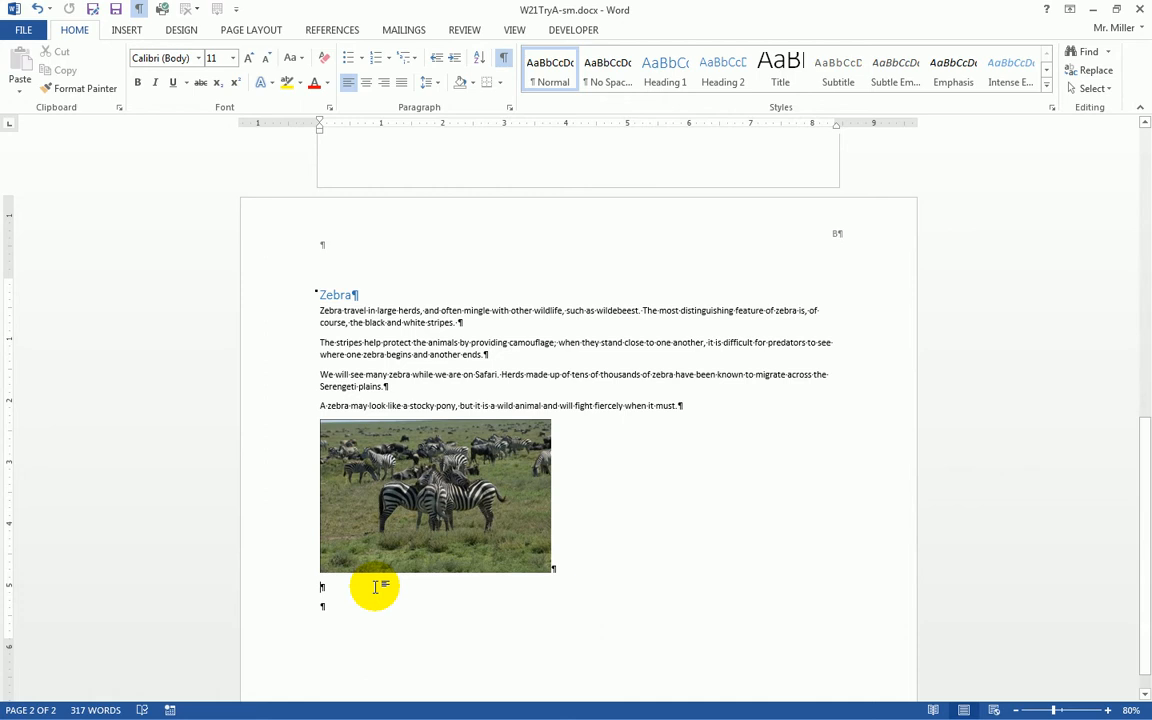
type("Total Word Count:")
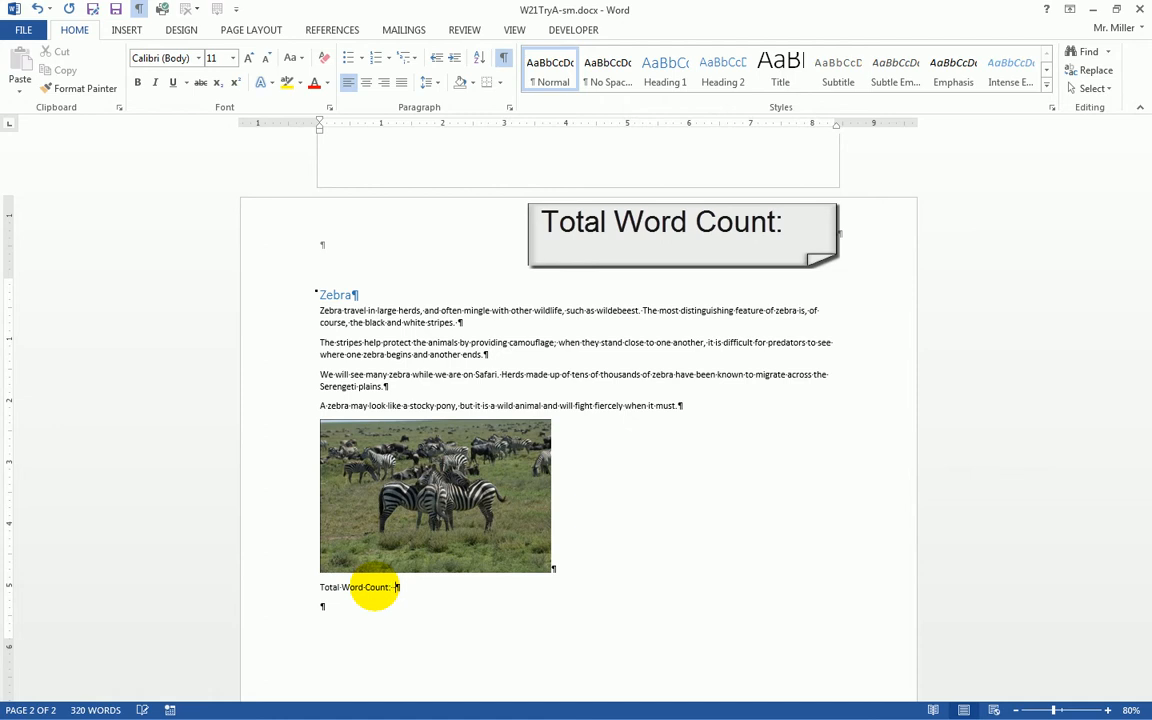
Get the document's word count statistics and enter 320 after "Total Word Count:" below the zebra picture.
left_click(1109, 710)
left_click(1110, 711)
left_click(1110, 711)
left_click(1110, 711)
left_click(1110, 711)
left_click(1110, 711)
left_click(1110, 711)
left_click(1110, 711)
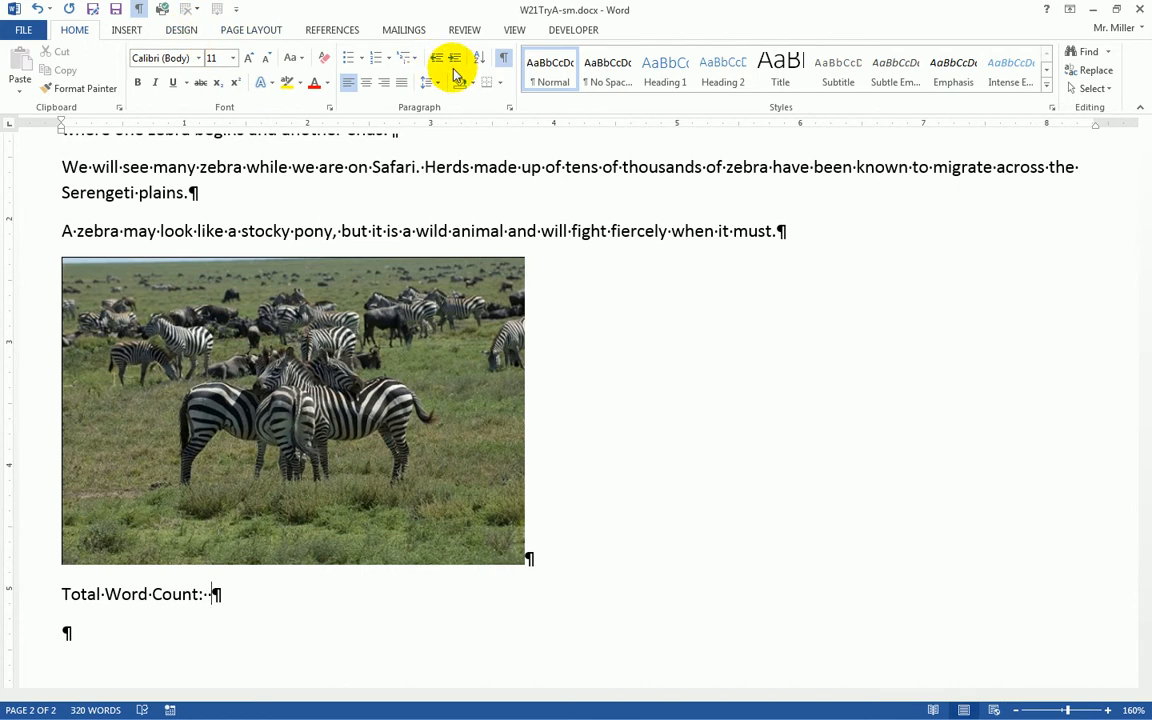
left_click(464, 30)
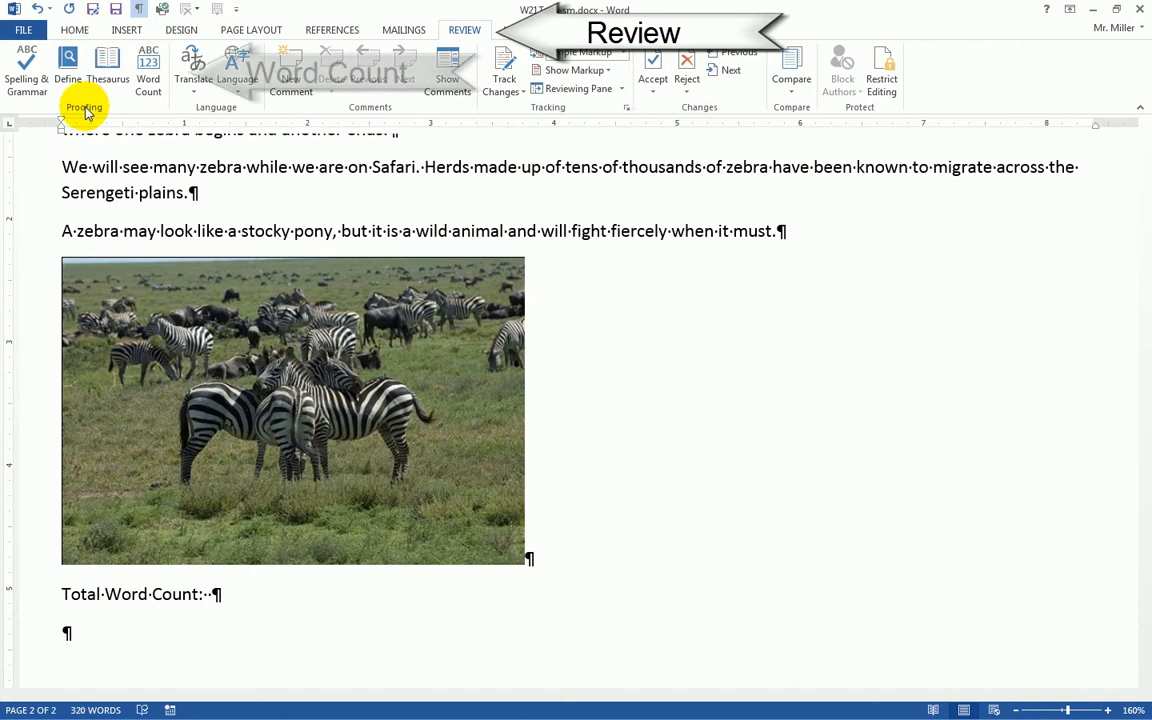
left_click(152, 89)
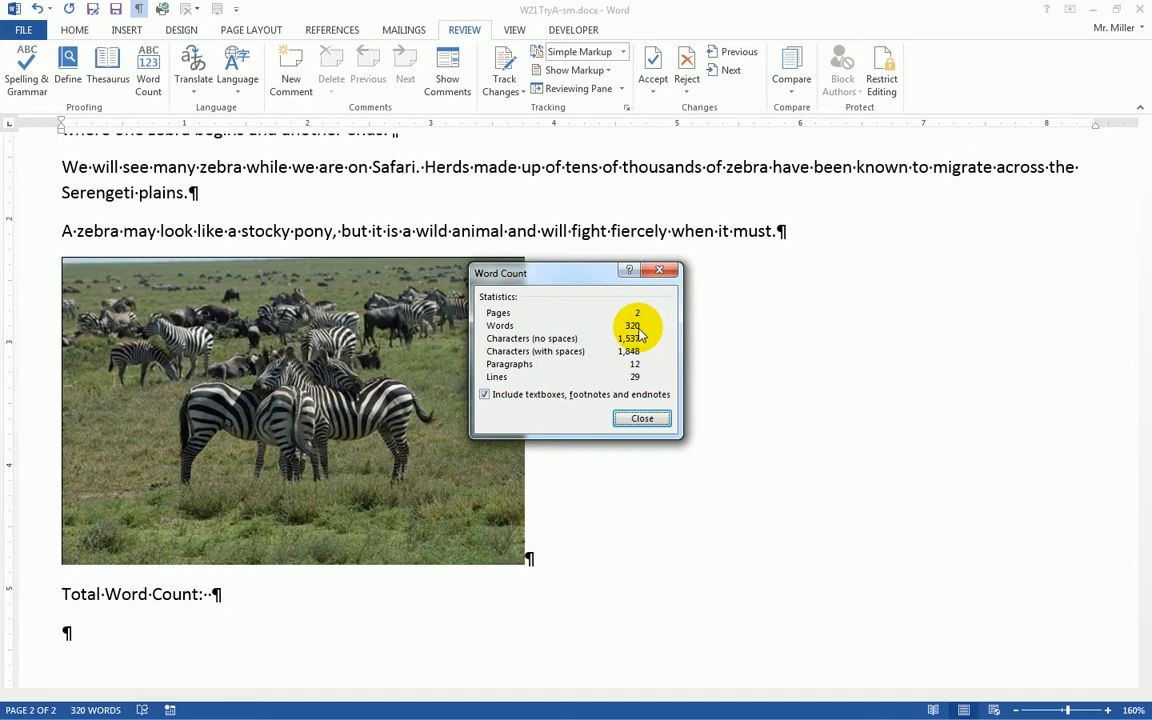
left_click(661, 420)
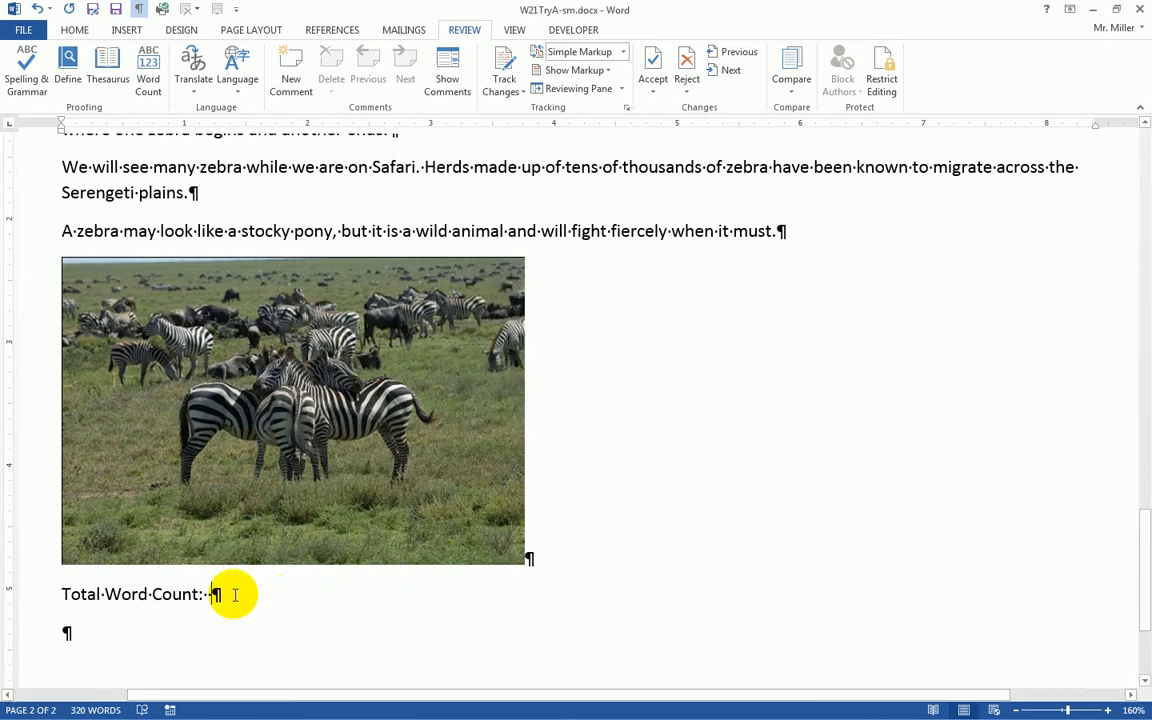
type("20")
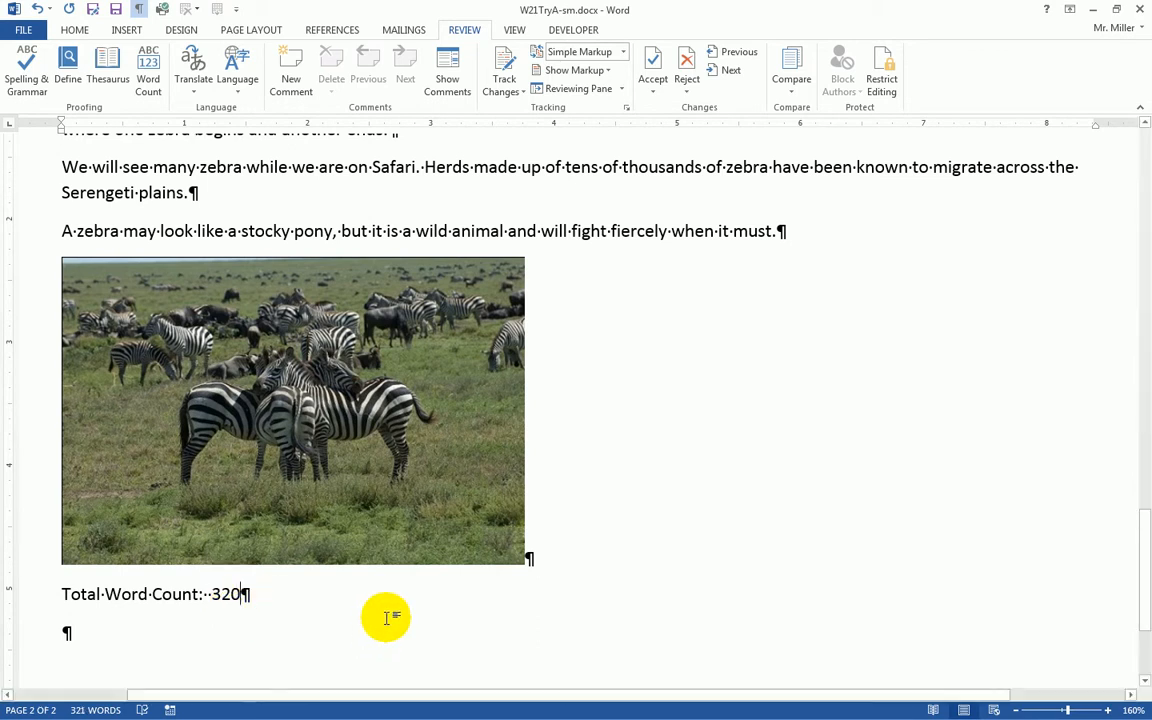
Insert "Travel Adventures to" before "Safari with Voyager" in the title on the first page.
scroll(370, 668, "up", 5)
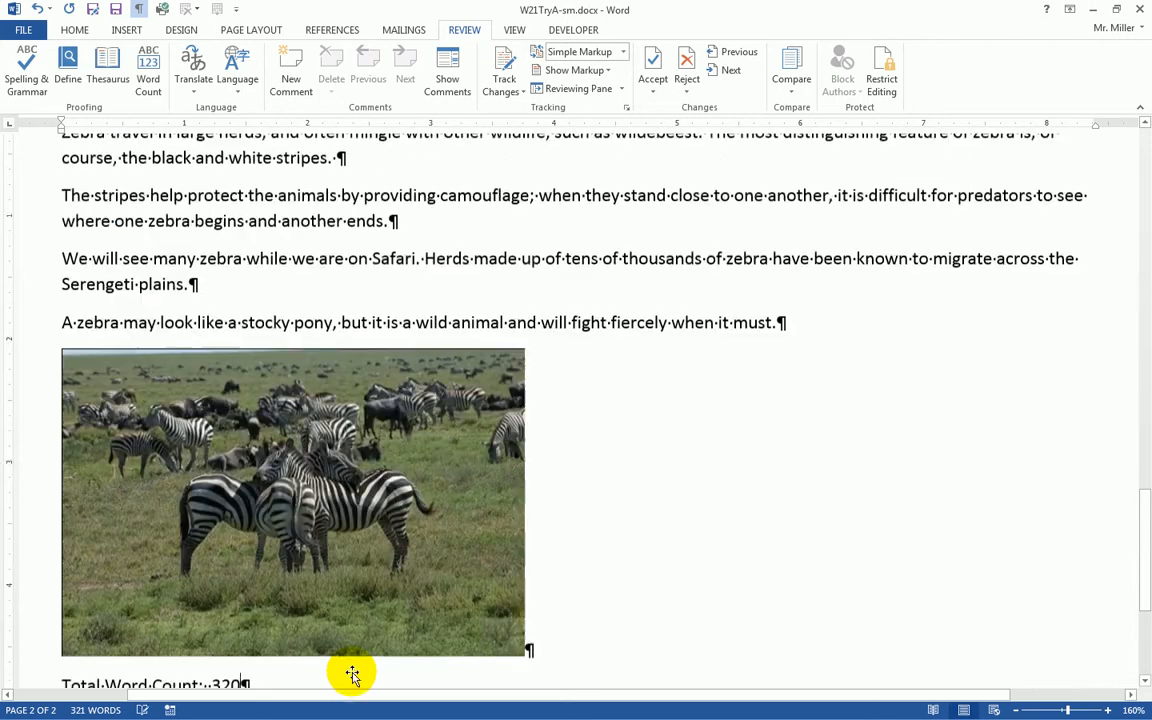
scroll(370, 672, "up", 15)
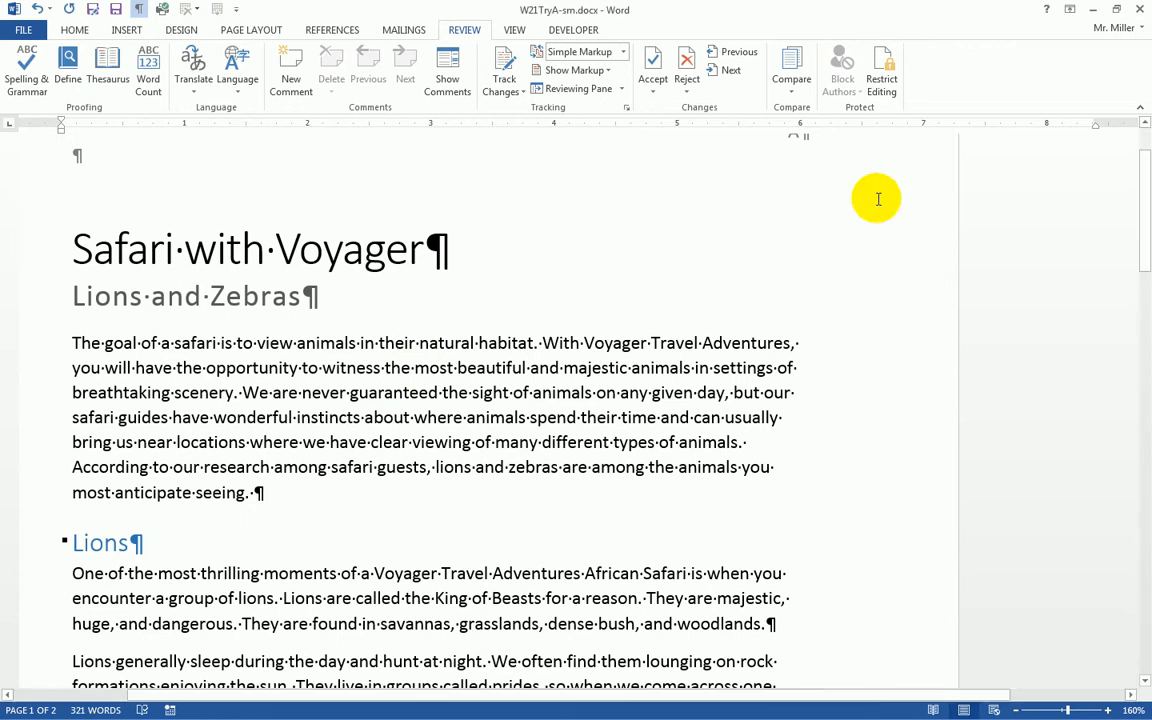
left_click(85, 251)
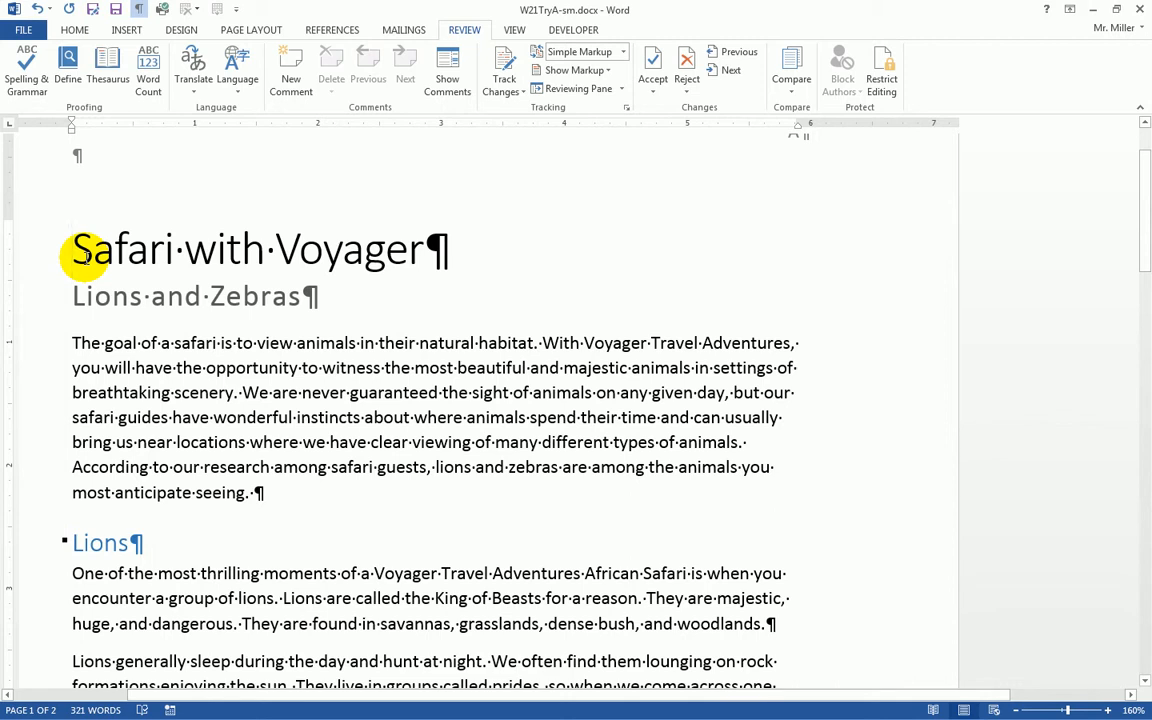
type("Travel")
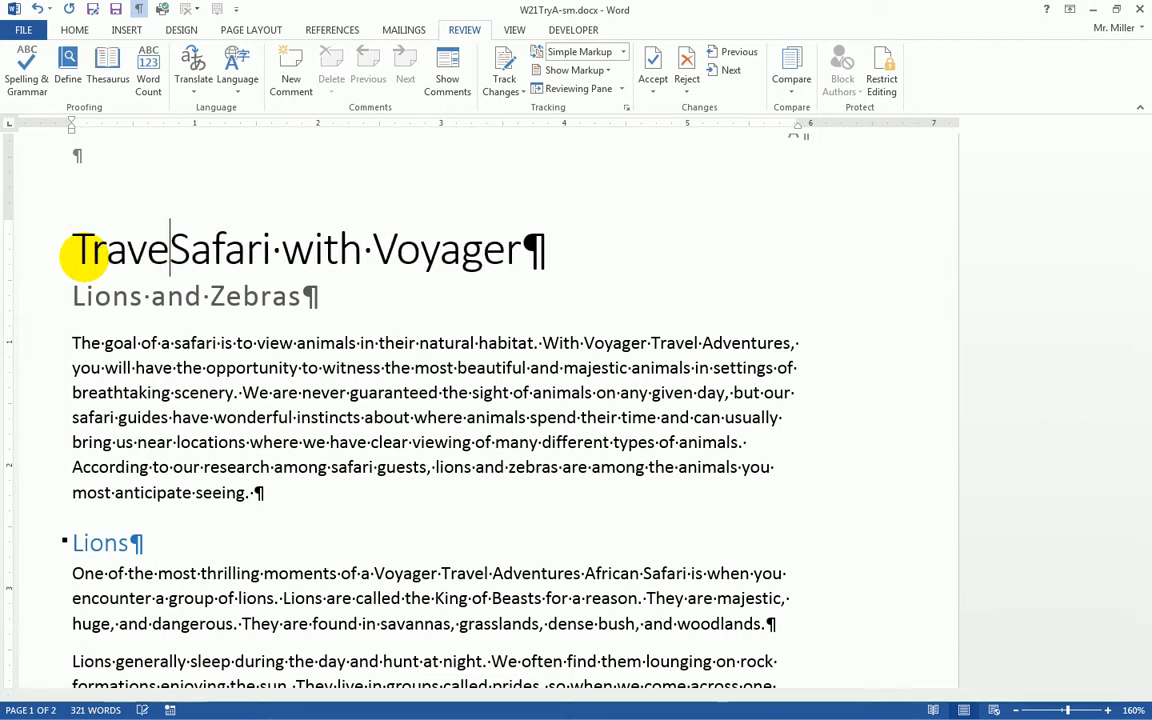
type(" Ad")
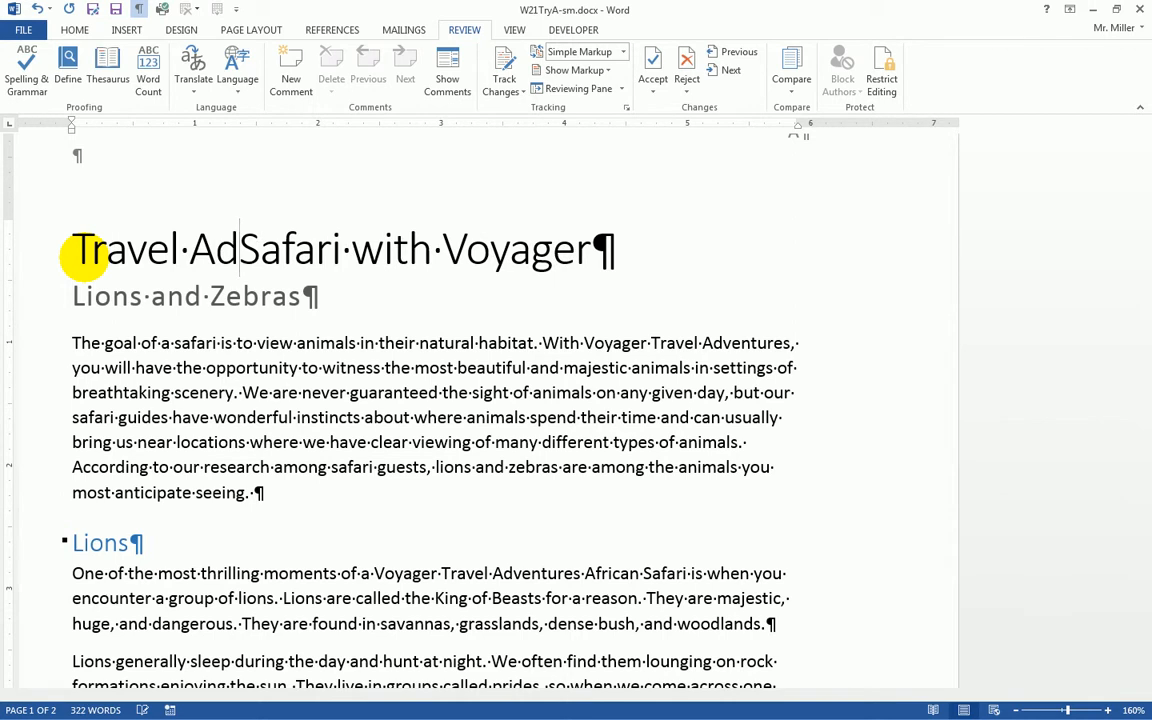
type("ventures")
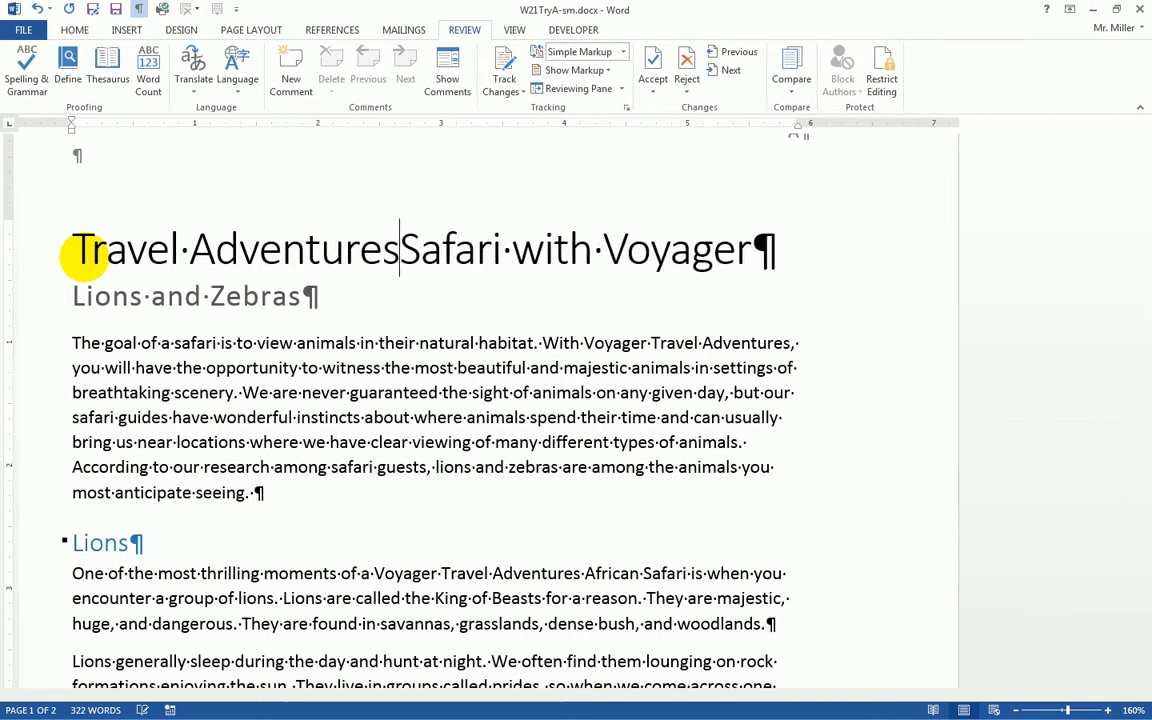
type(" to")
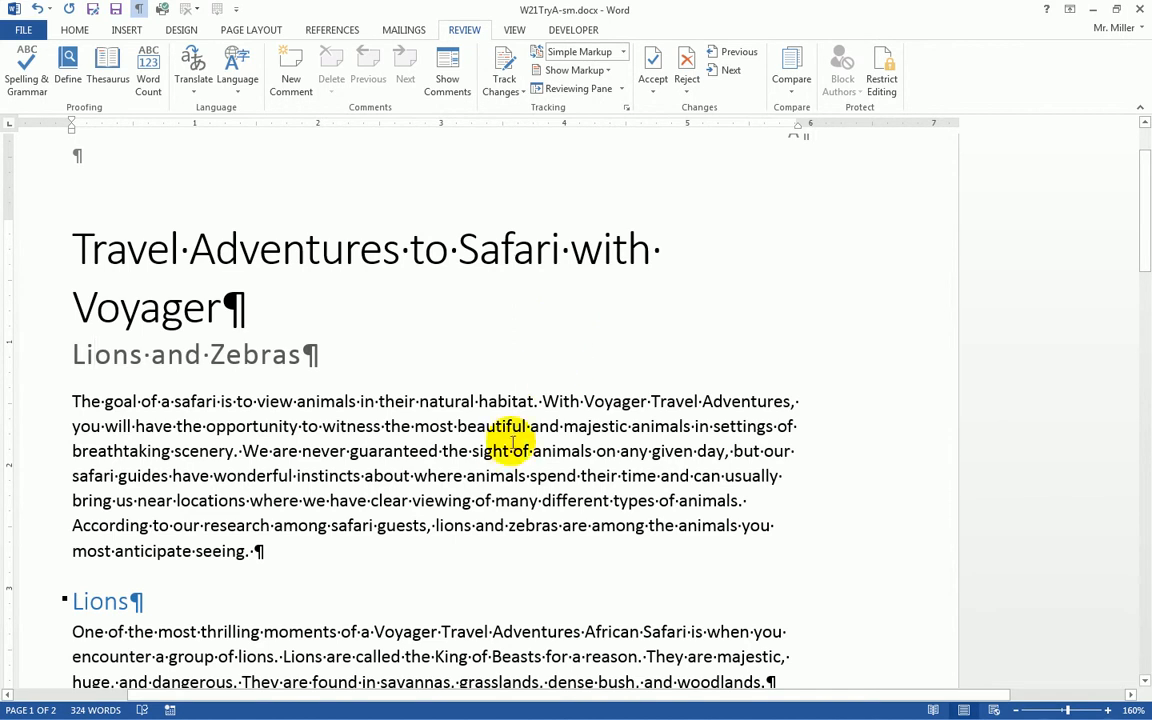
Recheck the document's word count and change the number after "Total Word Count:" below the zebra picture to 324.
scroll(478, 425, "down", 15)
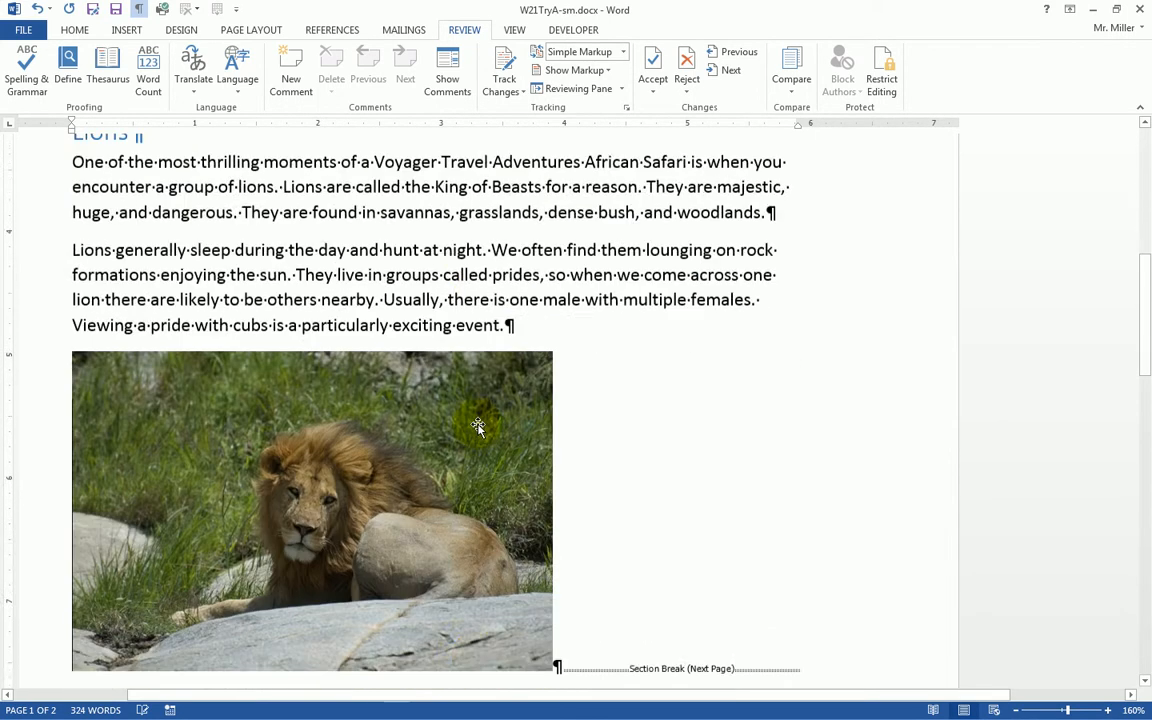
scroll(475, 422, "down", 5)
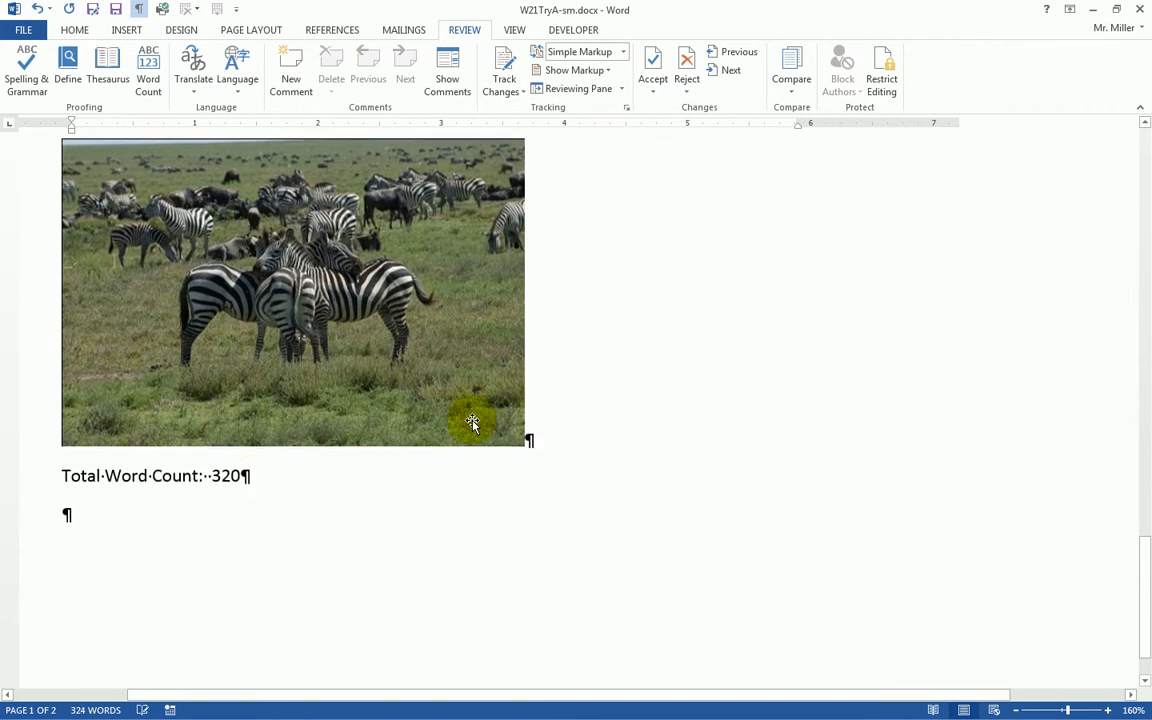
left_click(242, 475)
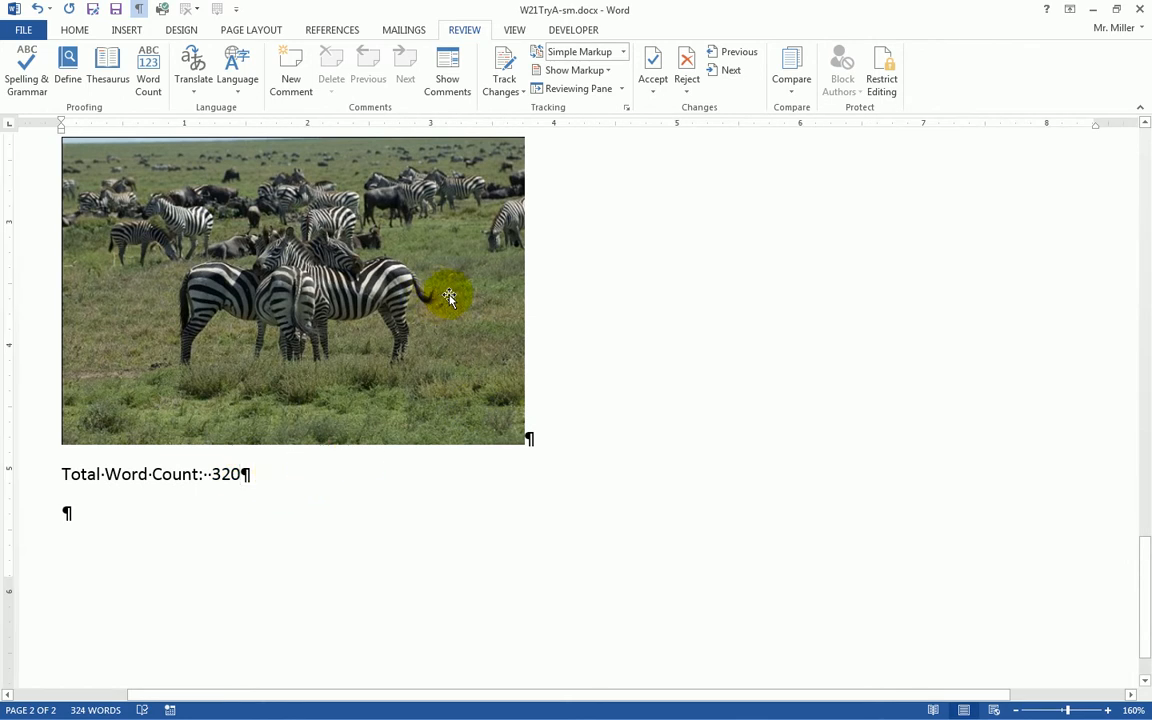
left_click(148, 80)
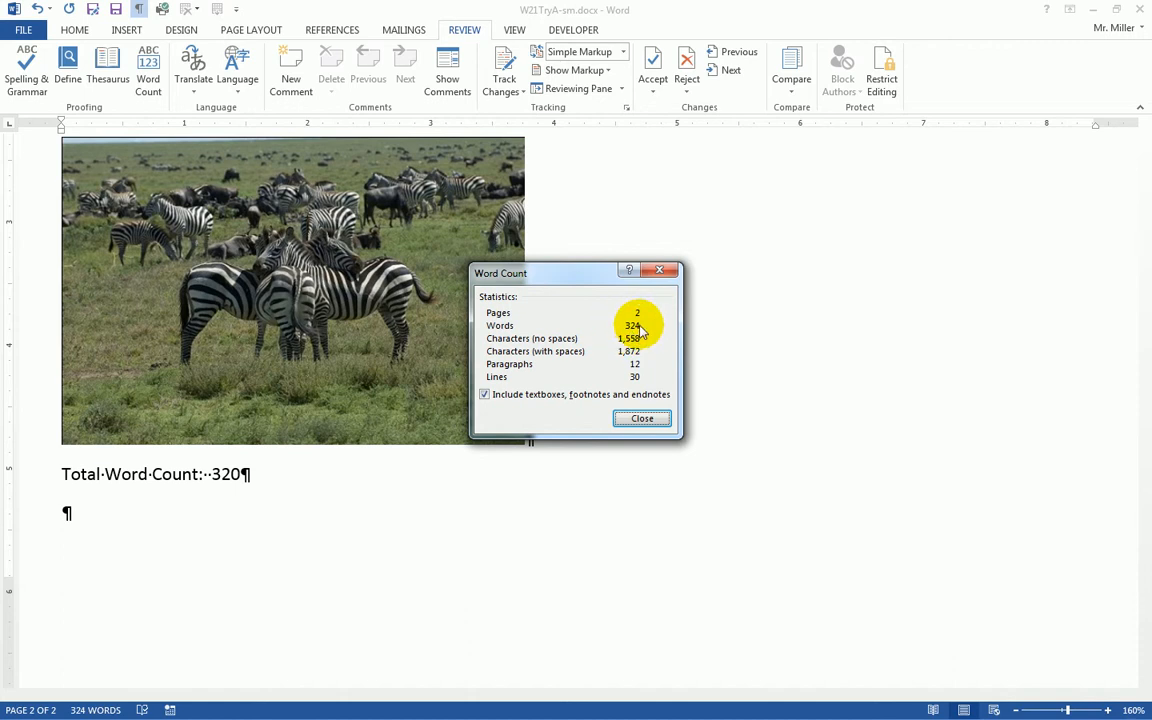
left_click(650, 421)
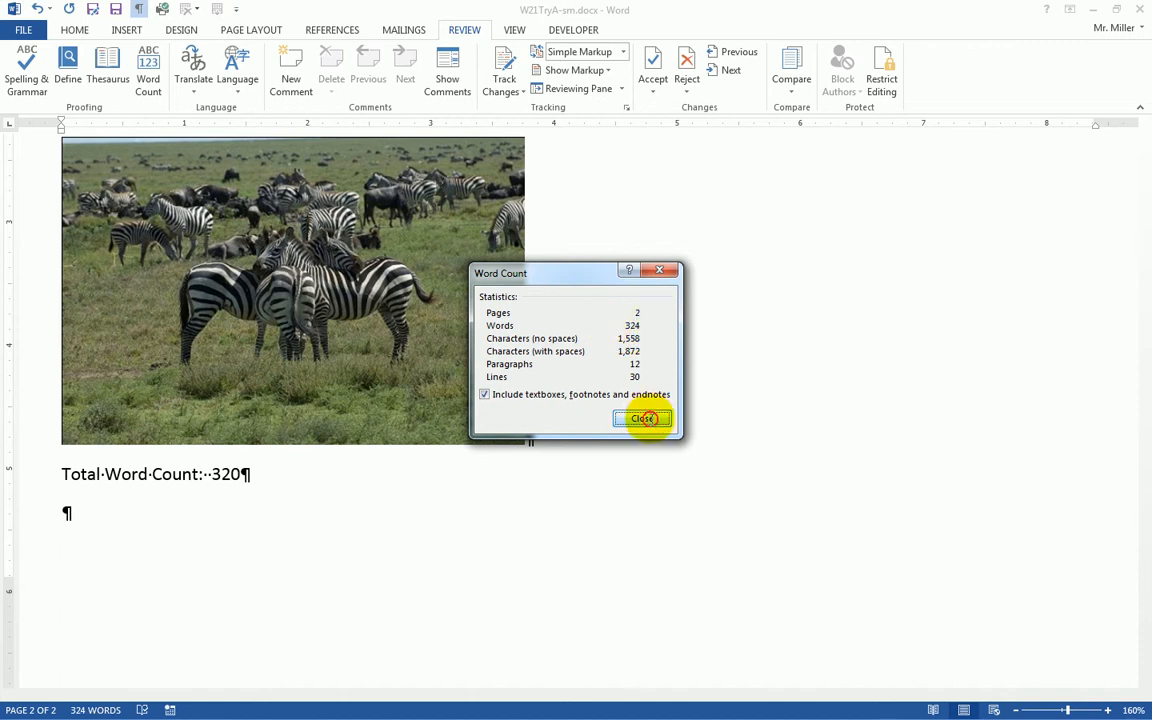
left_click(242, 474)
key("BackSpace")
type("4")
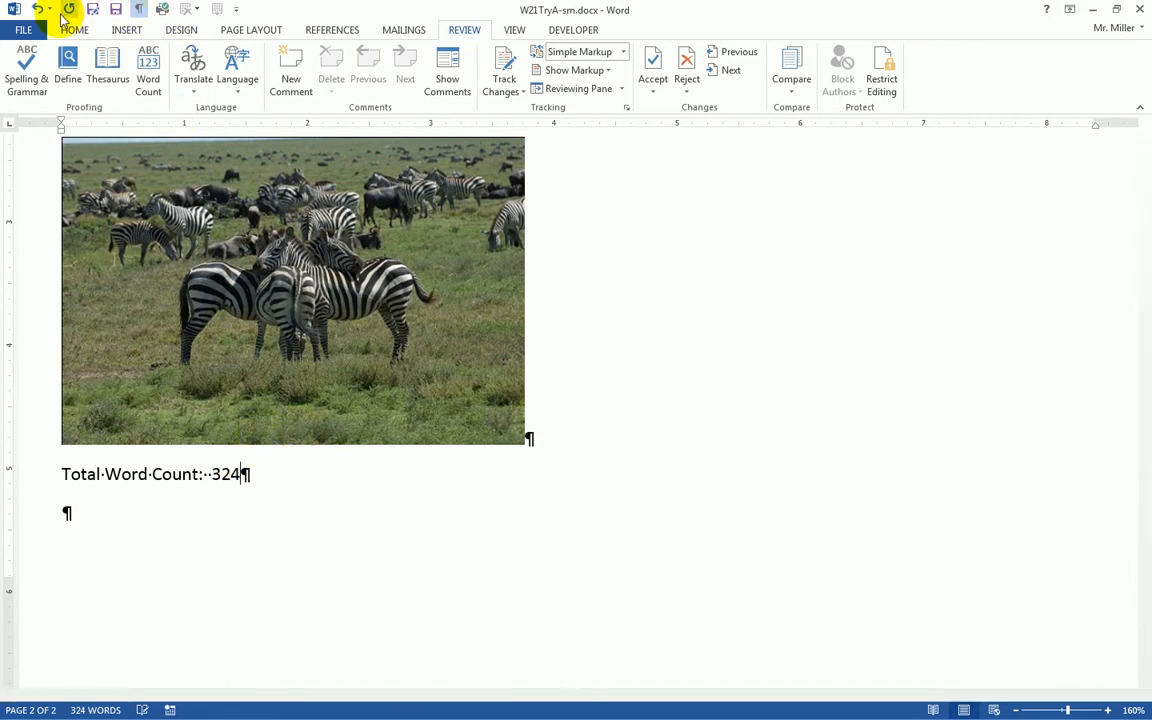
Save and close the document, and open W21TryC.docx from the Class Files in the Documents library.
left_click(116, 10)
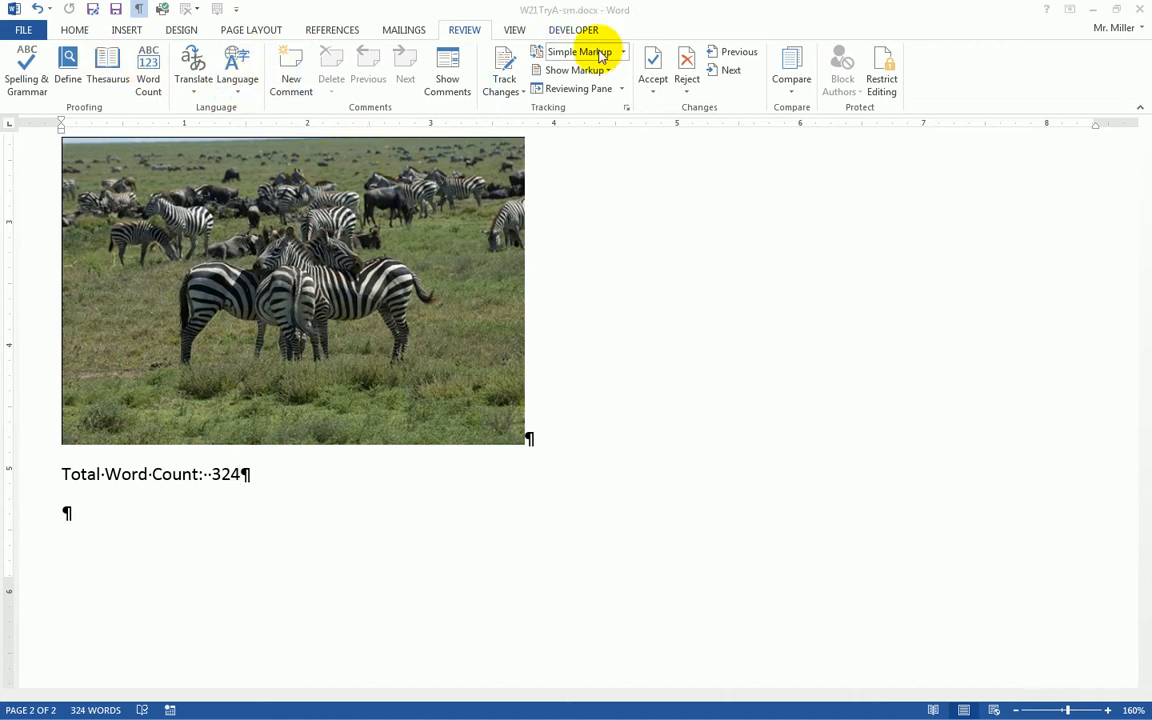
left_click(1143, 11)
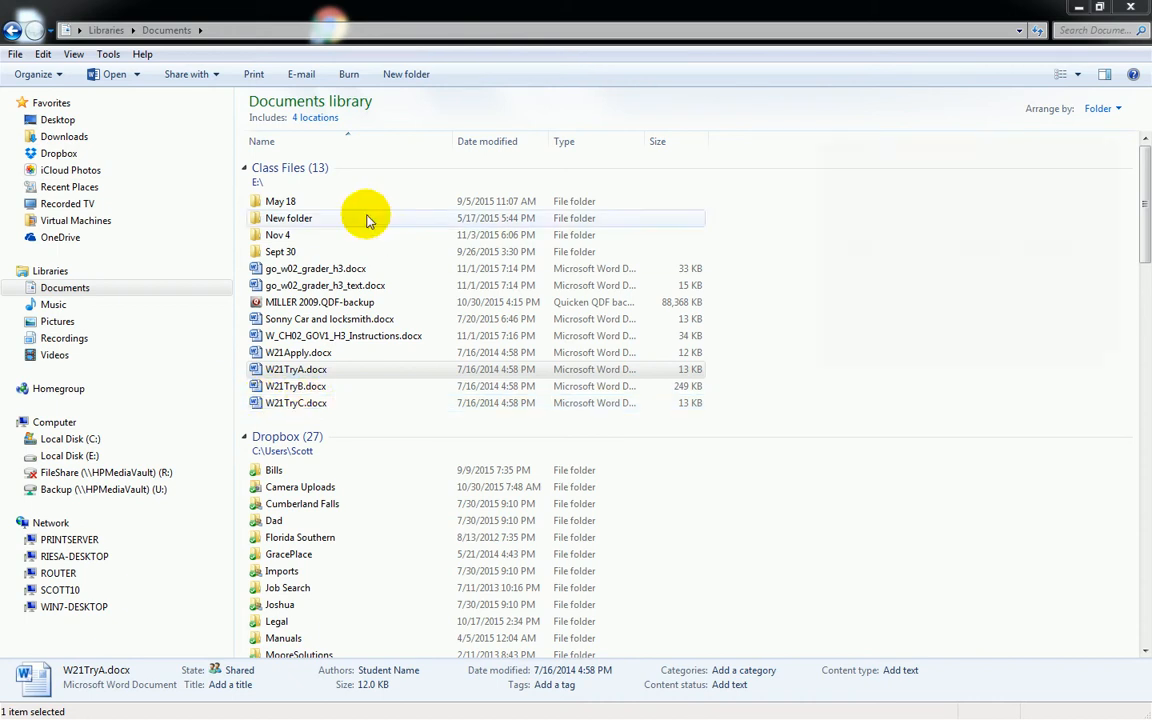
left_click(275, 405)
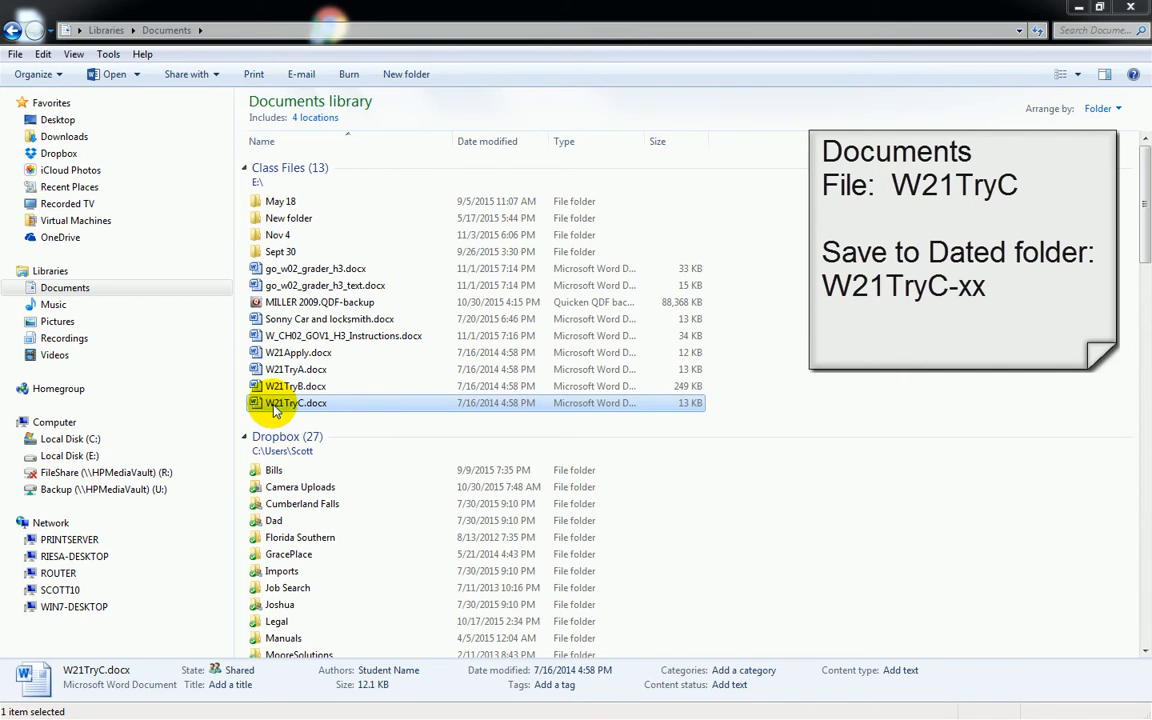
double_click(277, 405)
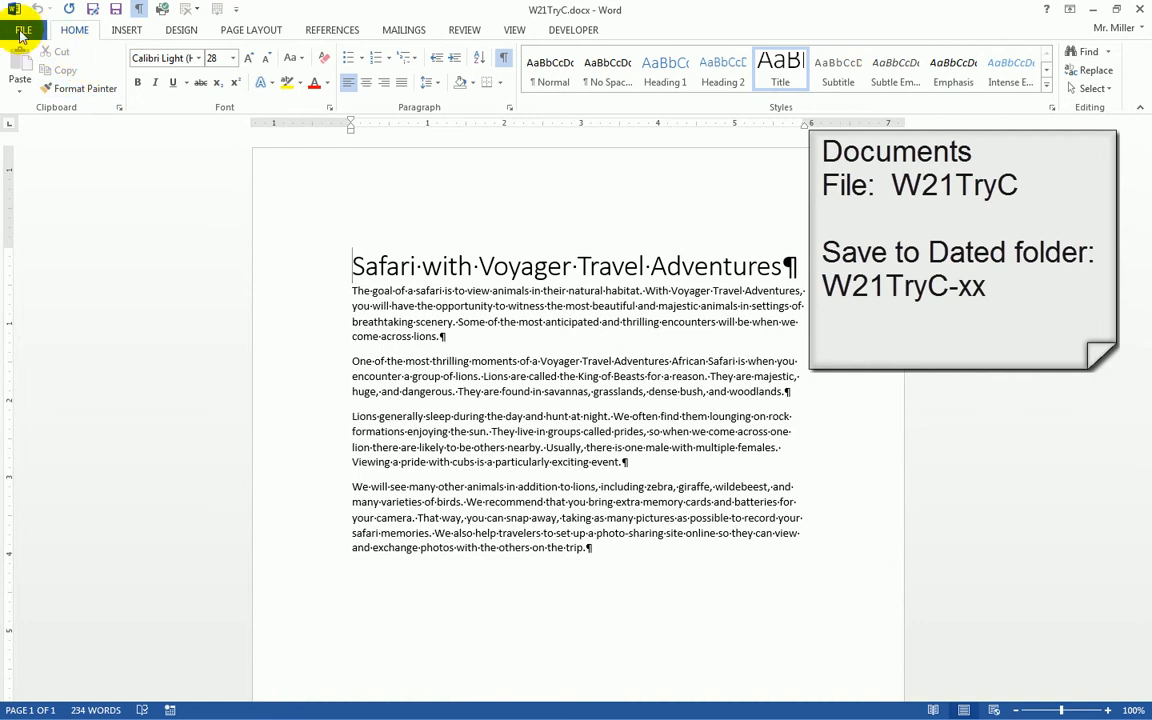
Save a copy of the document as W21TryC-sm in the Nov 4 folder.
left_click(22, 31)
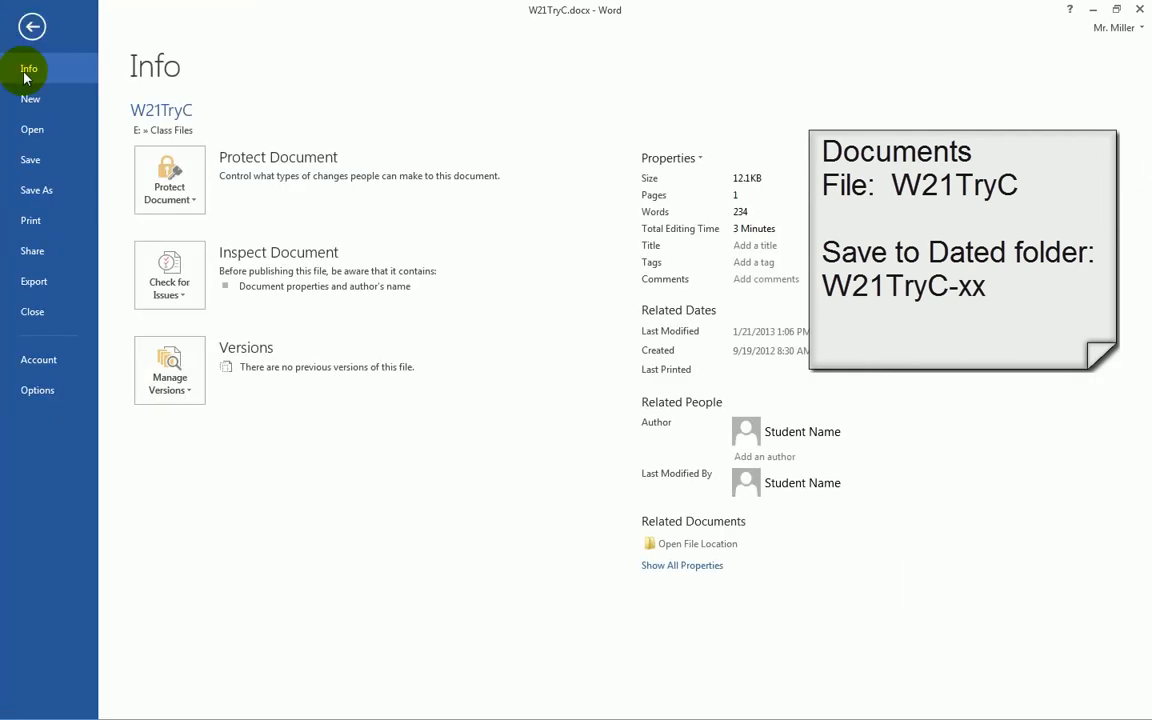
left_click(38, 189)
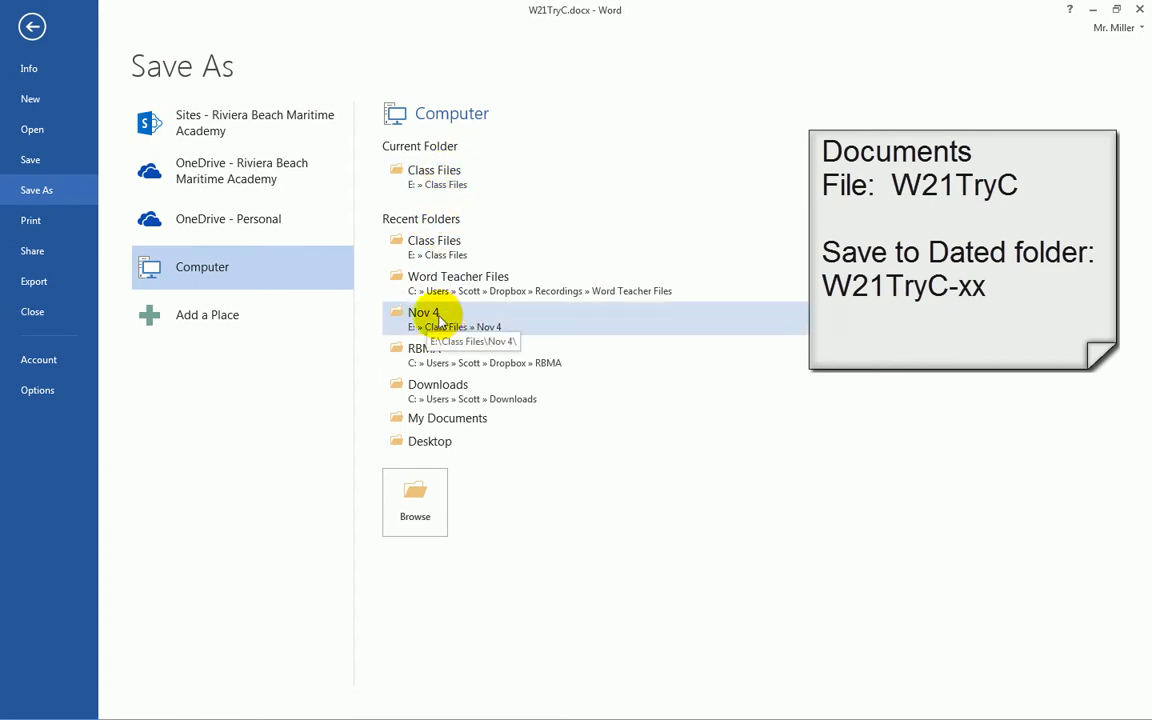
left_click(428, 318)
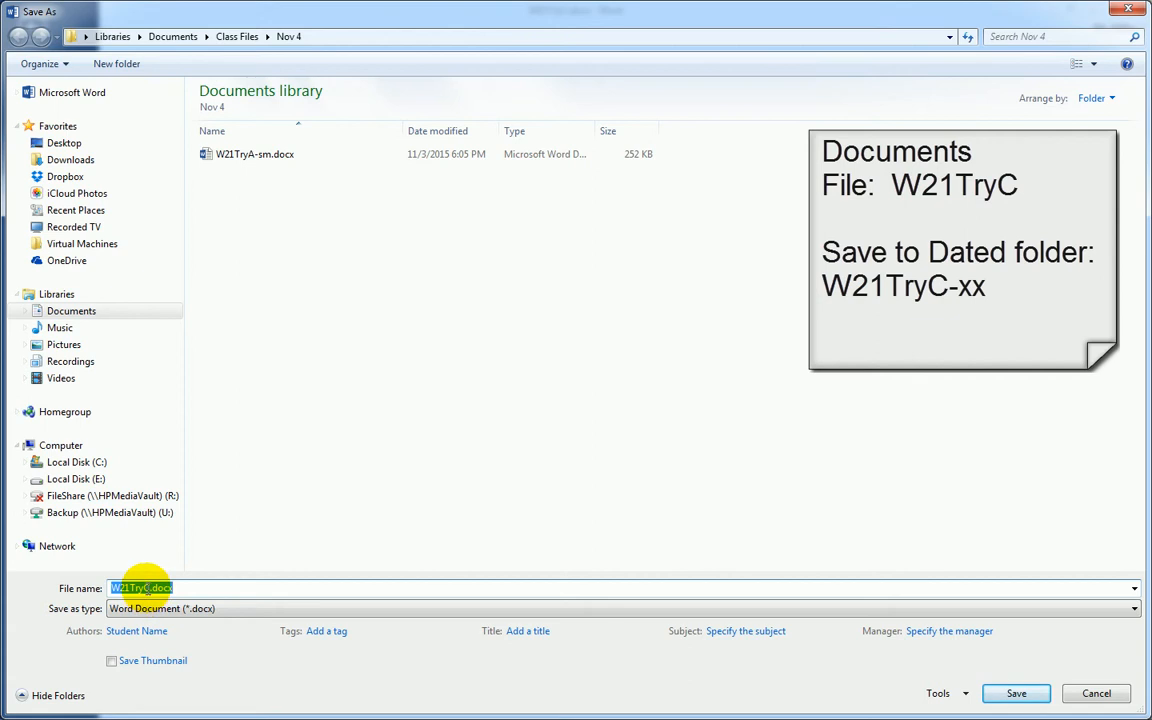
left_click(166, 588)
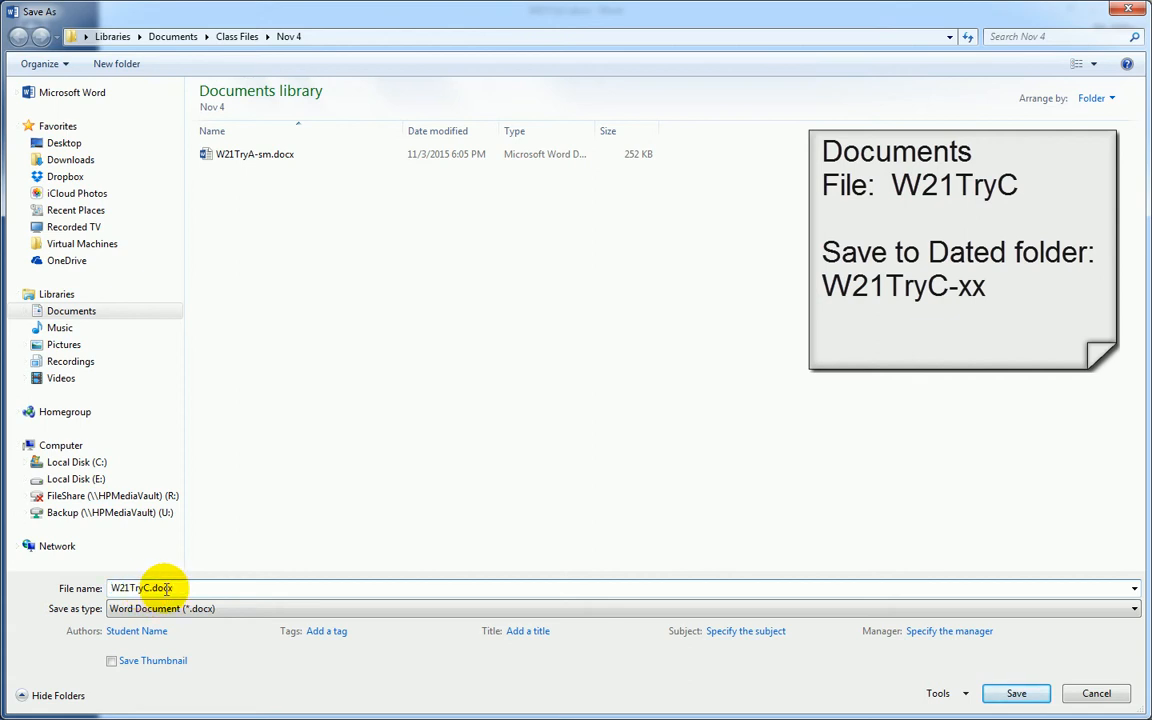
key("Return")
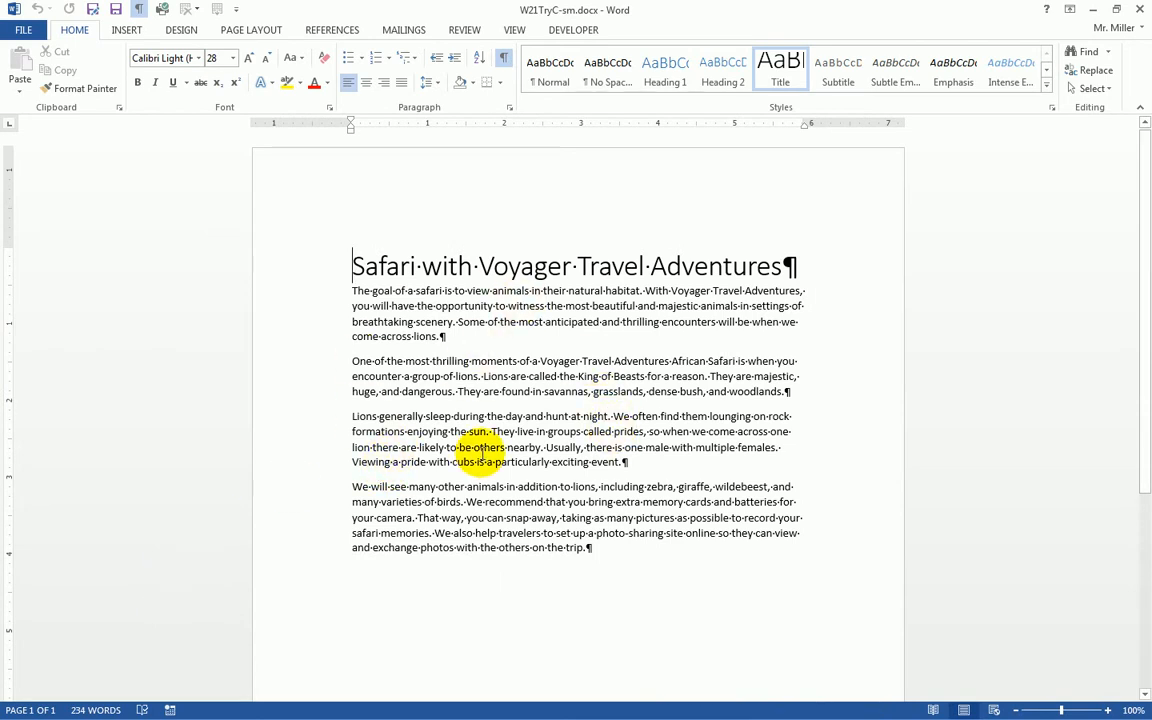
Format the four body paragraphs below the title in Times New Roman at size 12.
scroll(459, 447, "down", 1)
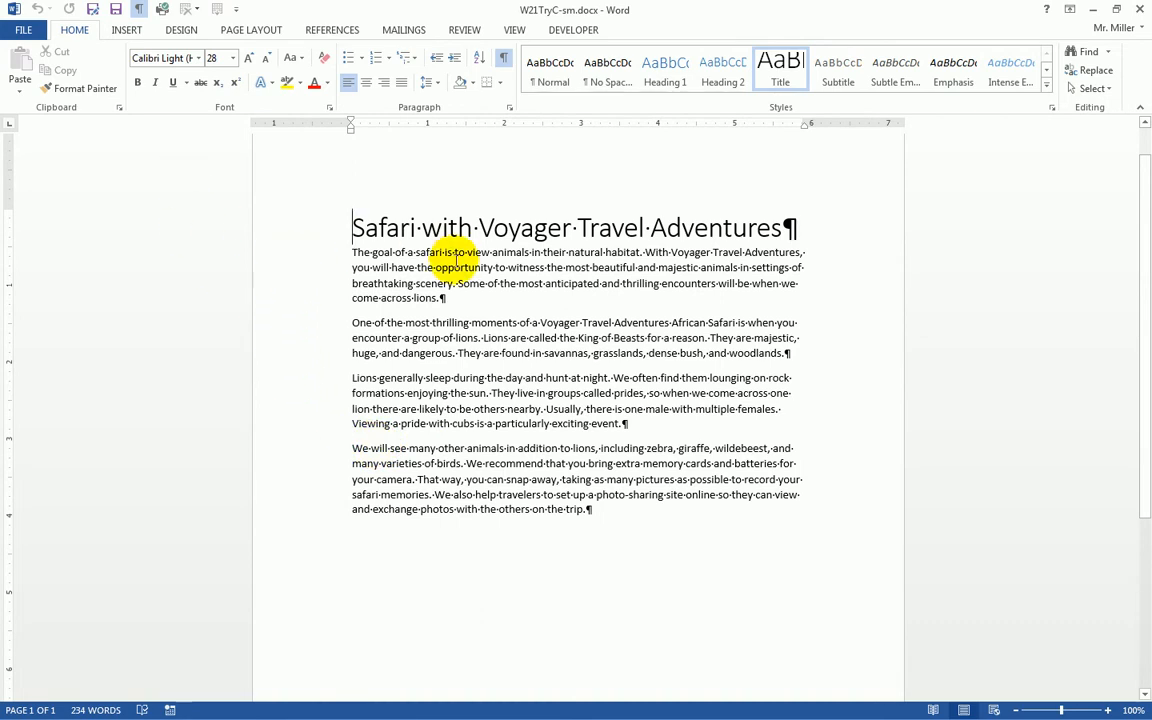
left_click(462, 268)
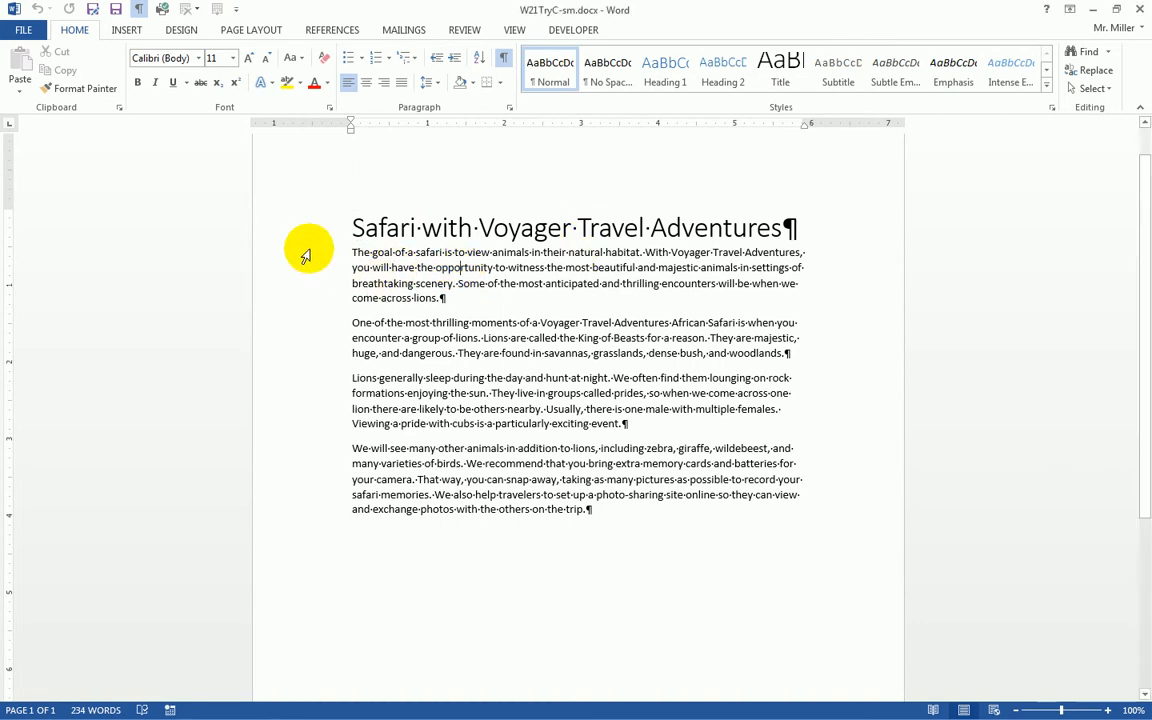
left_click_drag(306, 252, 306, 514)
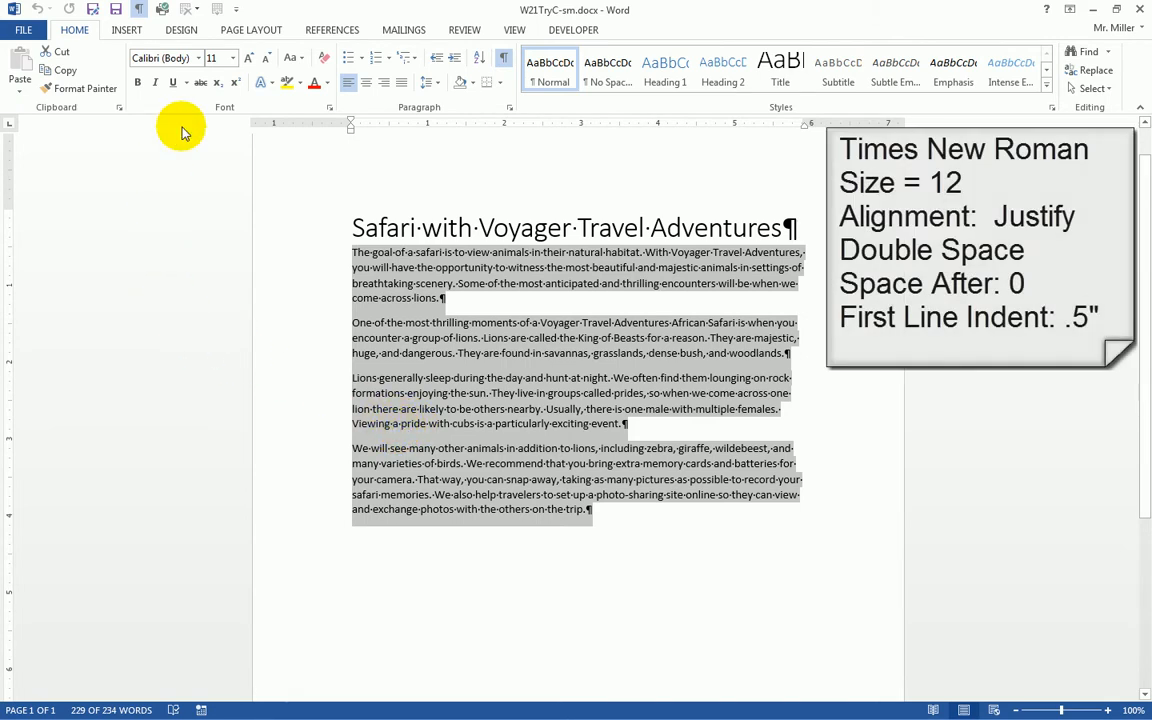
left_click(233, 58)
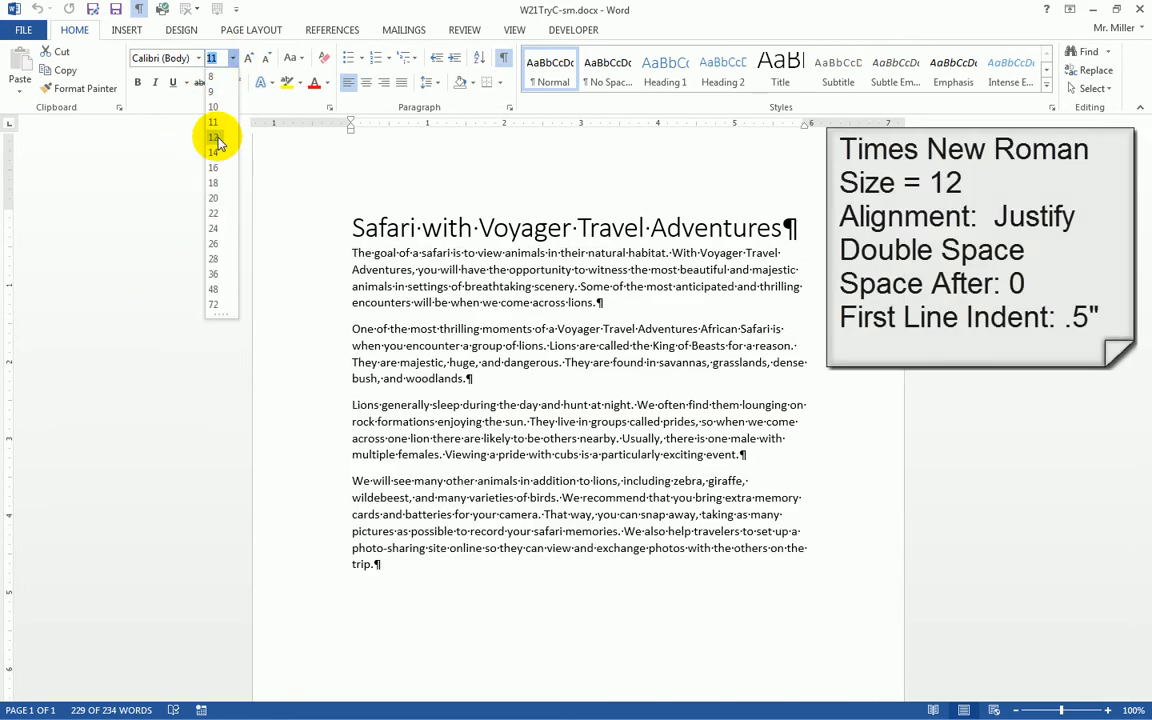
left_click(213, 142)
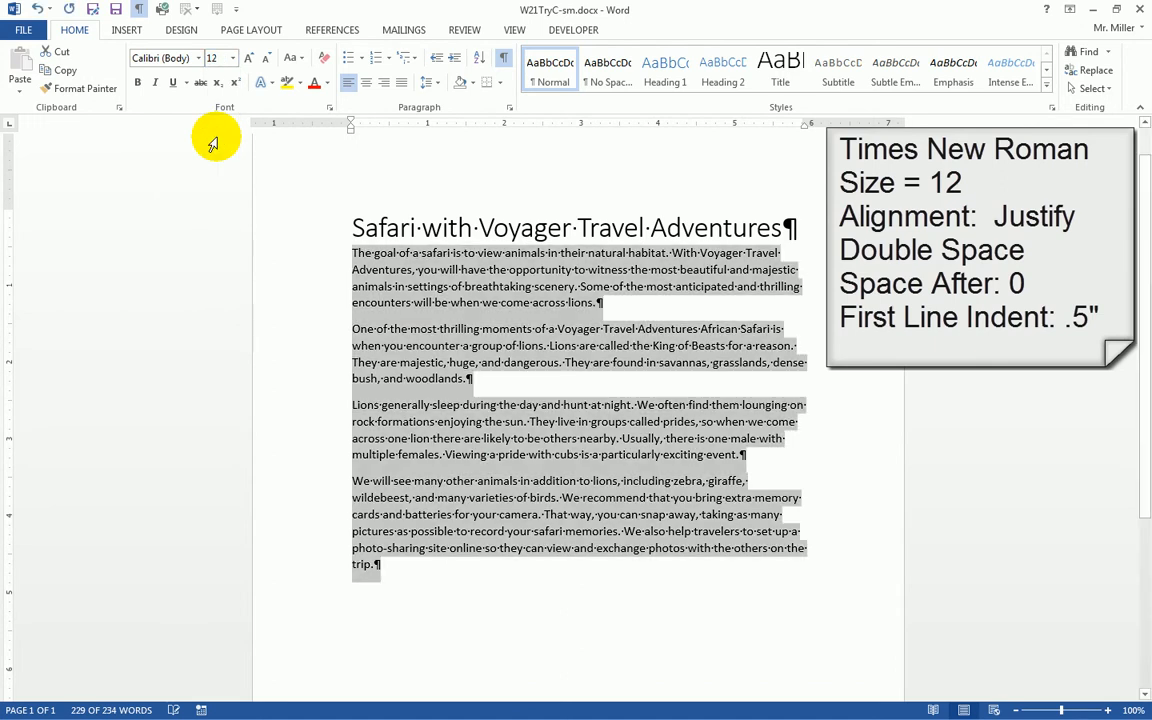
left_click(199, 59)
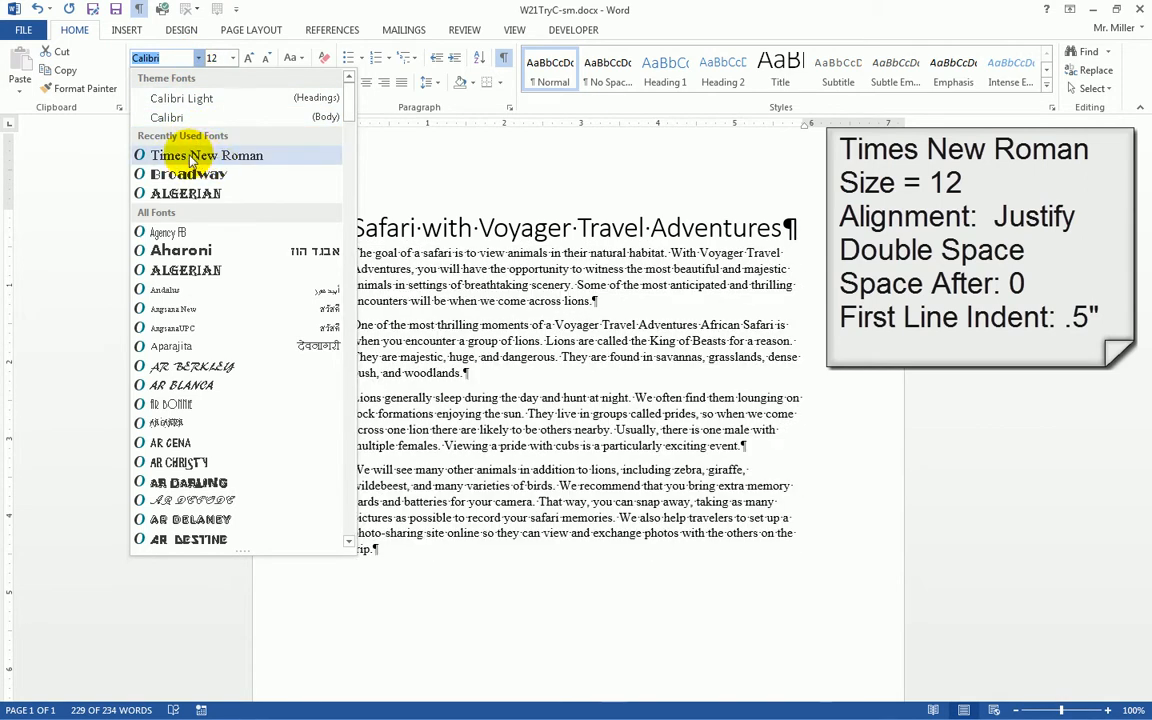
left_click(190, 156)
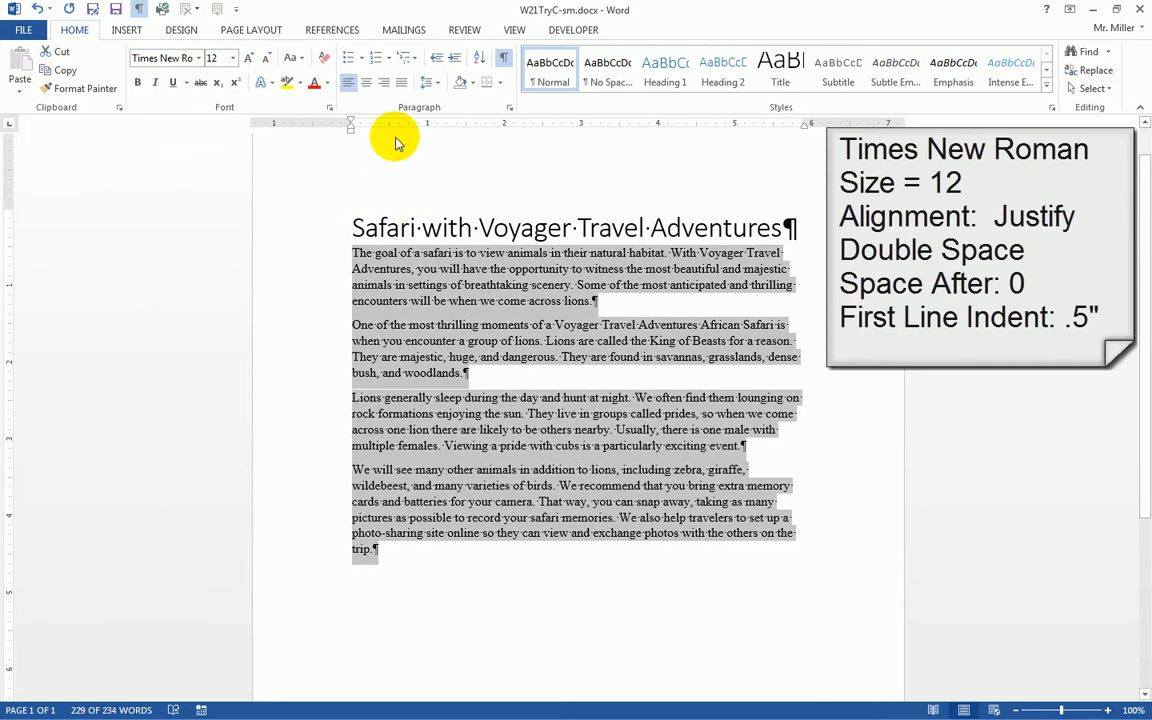
Justify the four body paragraphs and set their line spacing to 2.0.
left_click(402, 84)
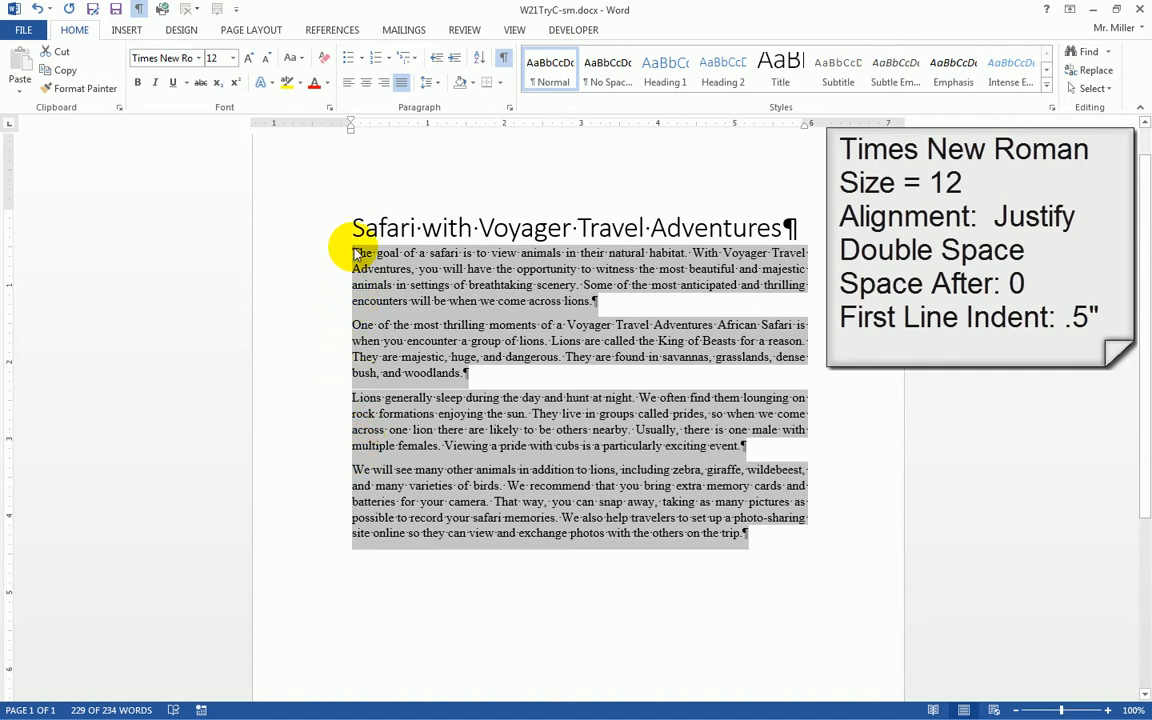
left_click(356, 469)
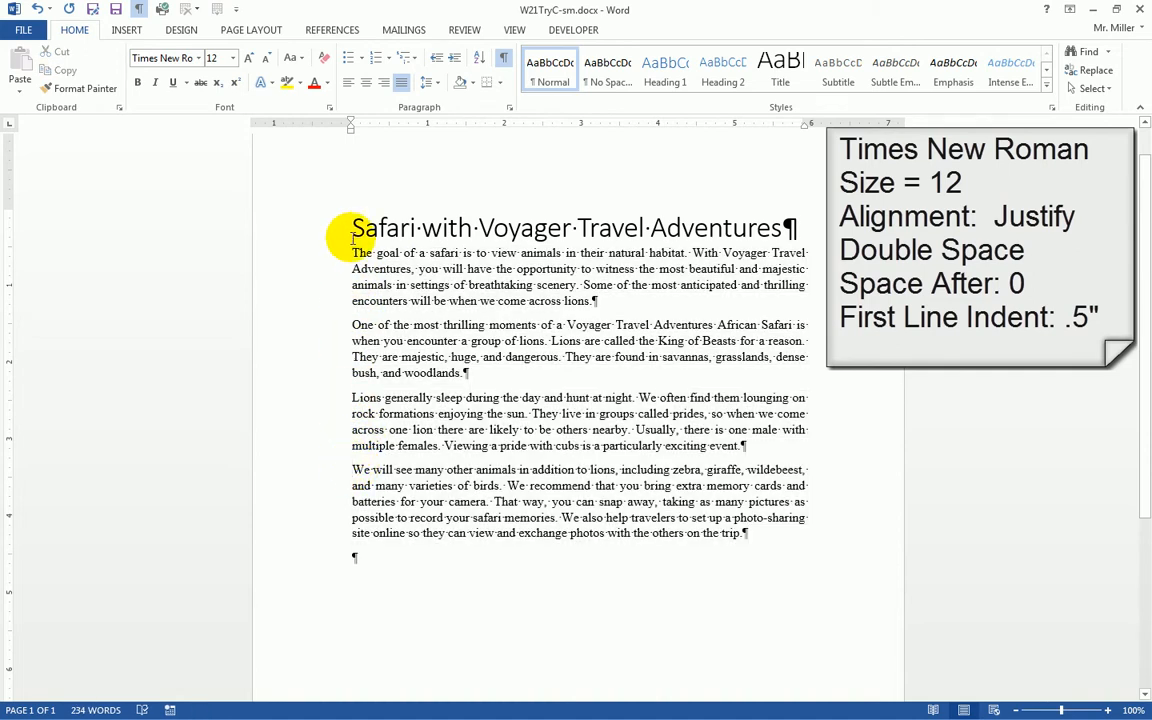
left_click_drag(308, 253, 295, 517)
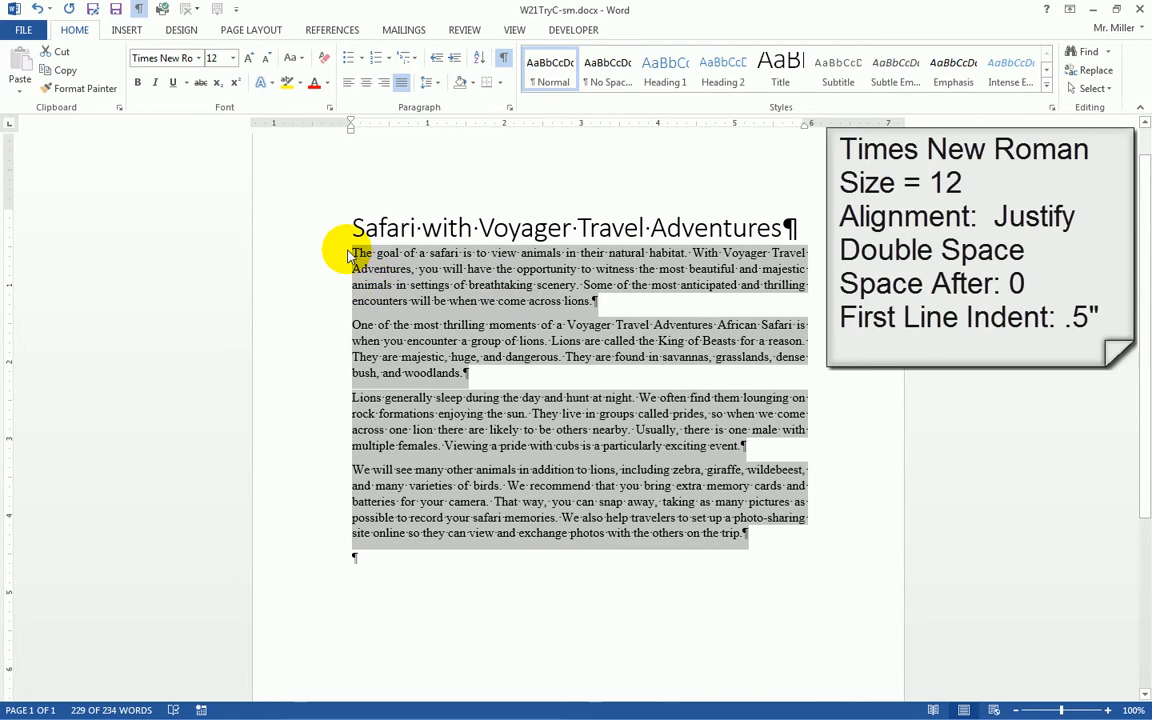
left_click(430, 84)
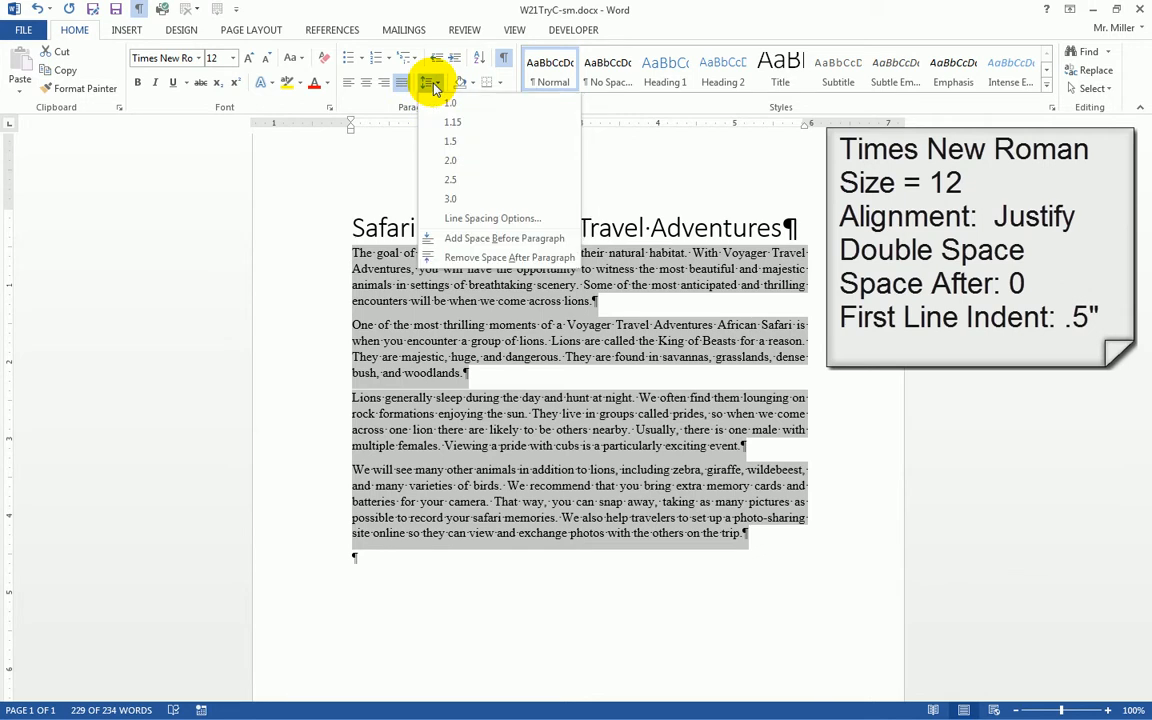
left_click(455, 162)
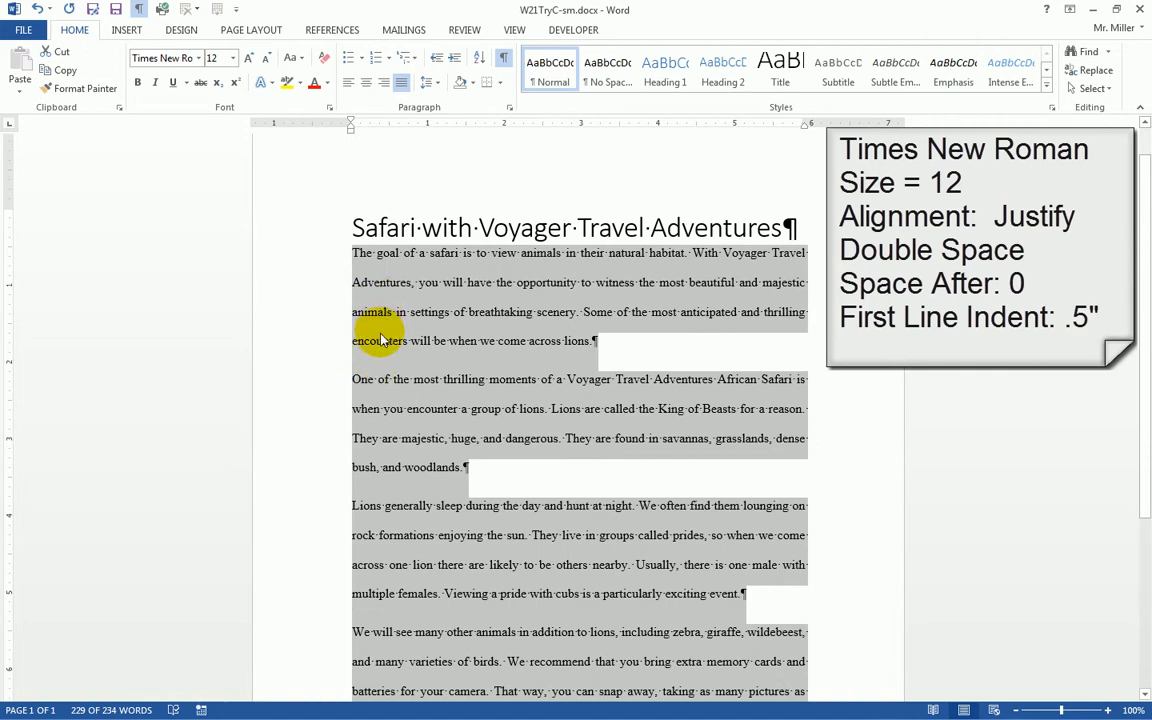
Set the body paragraphs' spacing after to 0 pt and give them a 0.5" first-line indent.
left_click(510, 108)
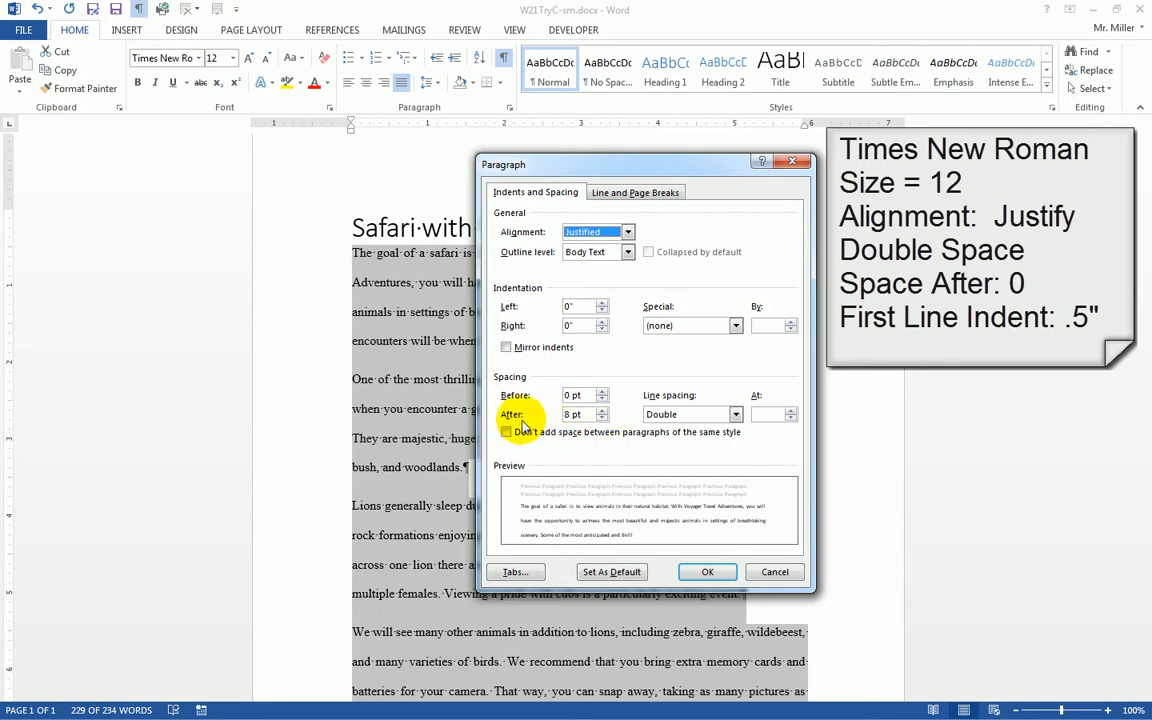
left_click(602, 418)
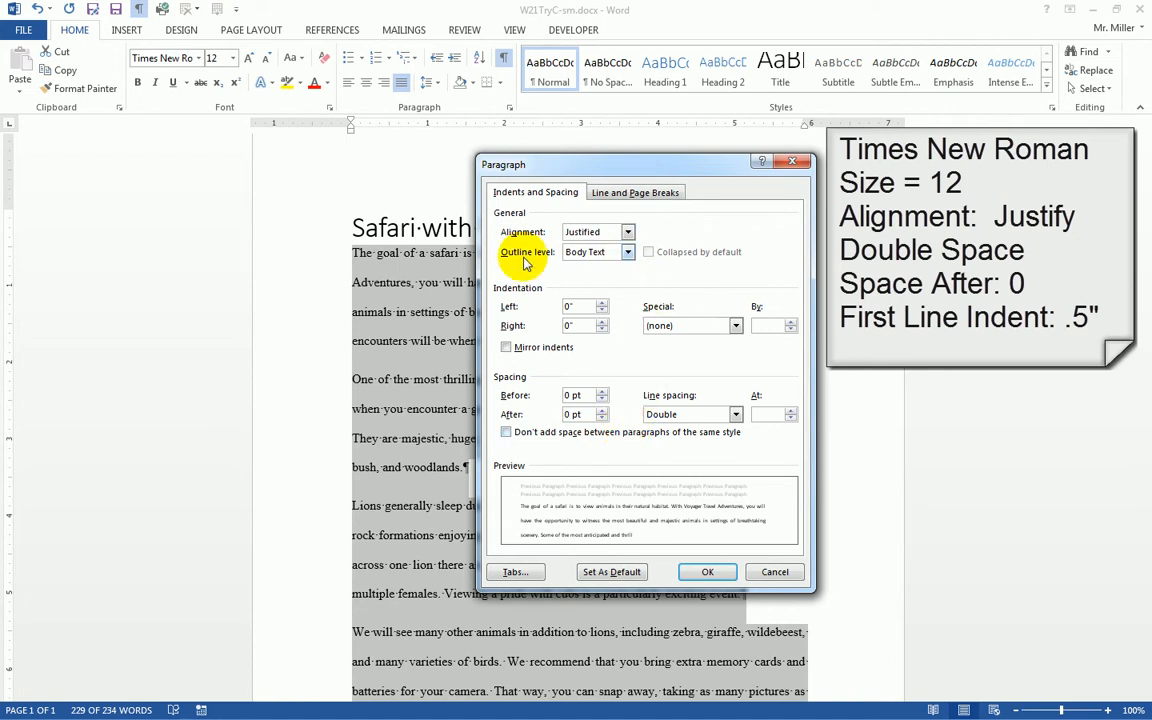
left_click_drag(517, 169, 655, 162)
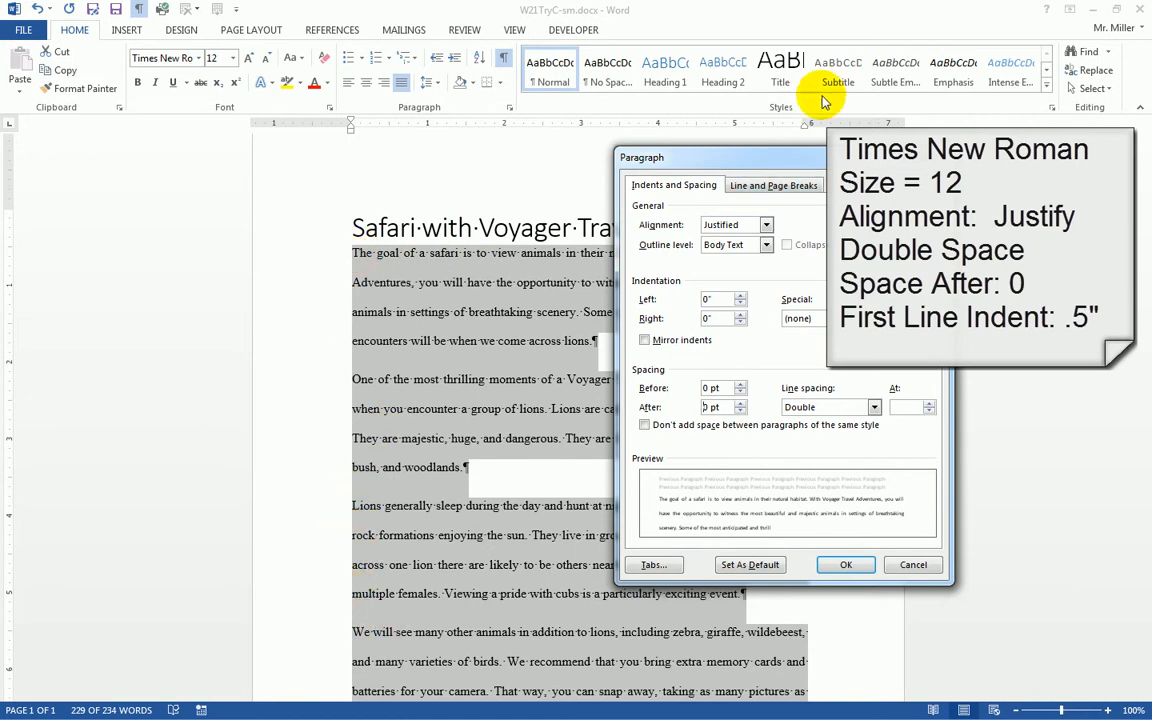
left_click_drag(811, 159, 660, 162)
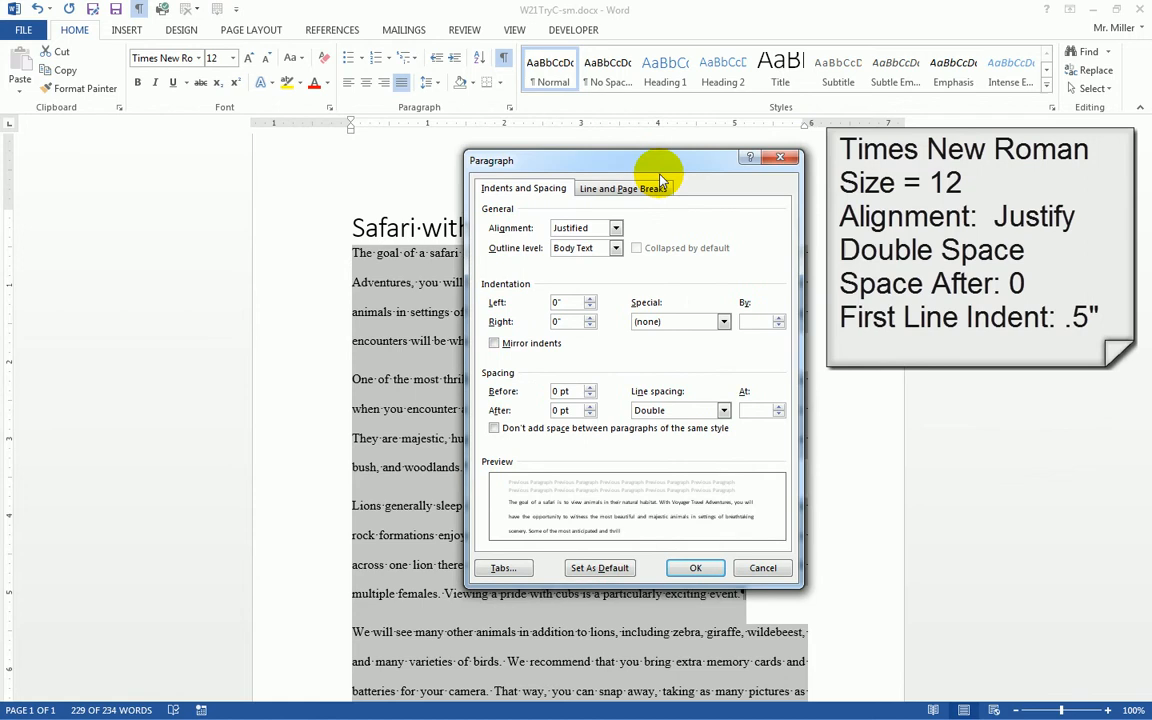
left_click(723, 321)
left_click(687, 350)
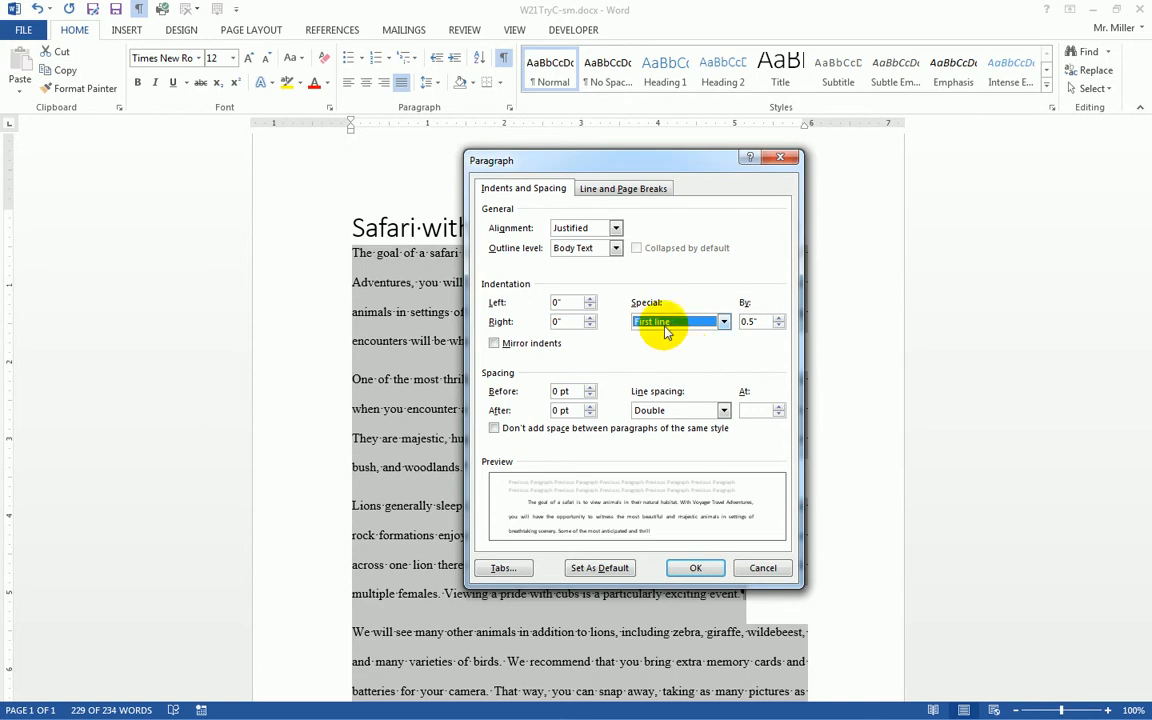
left_click(695, 569)
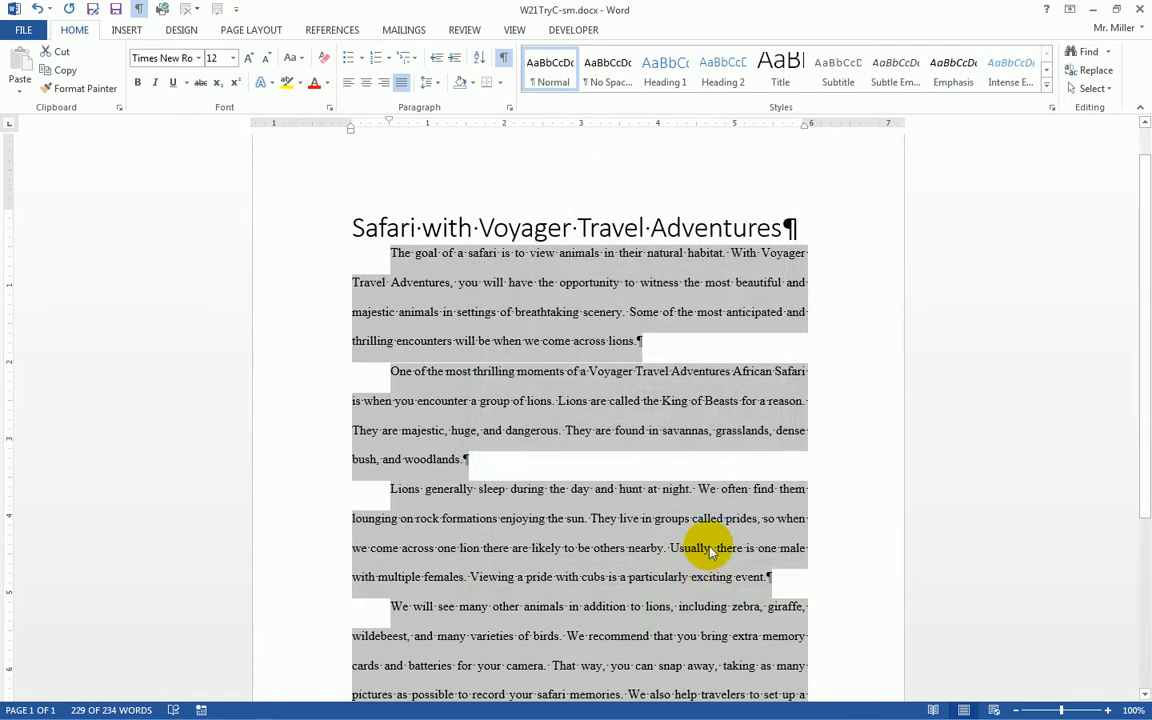
scroll(690, 555, "down", 3)
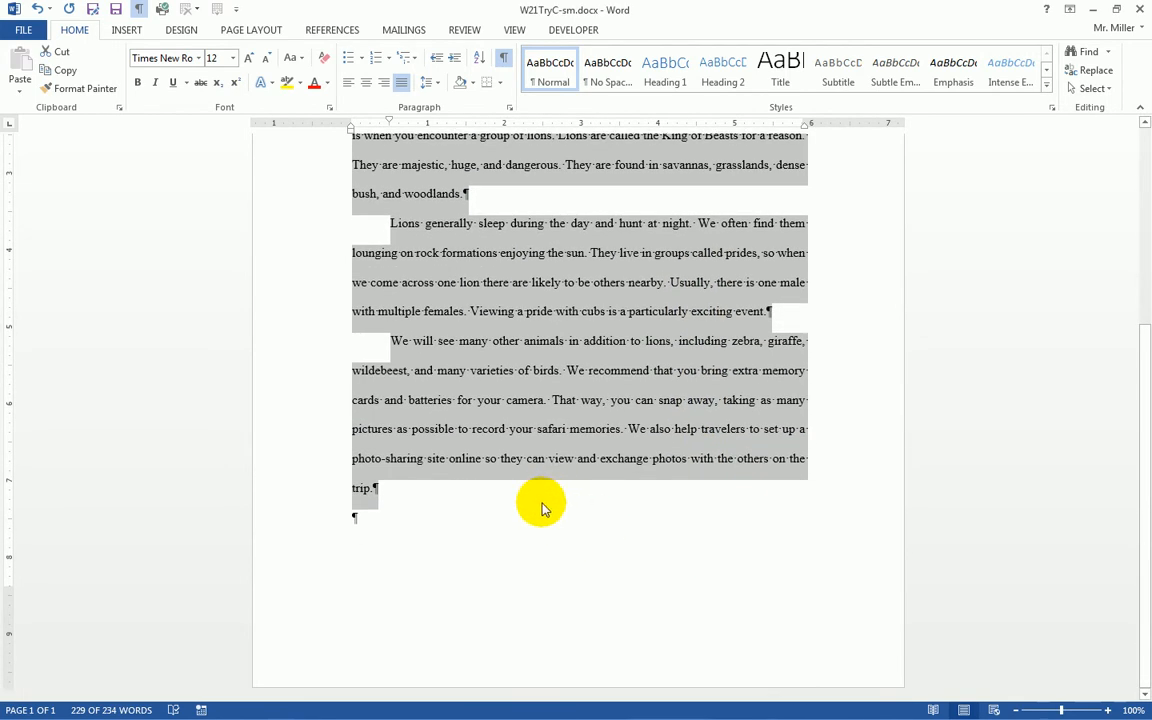
scroll(540, 510, "up", 3)
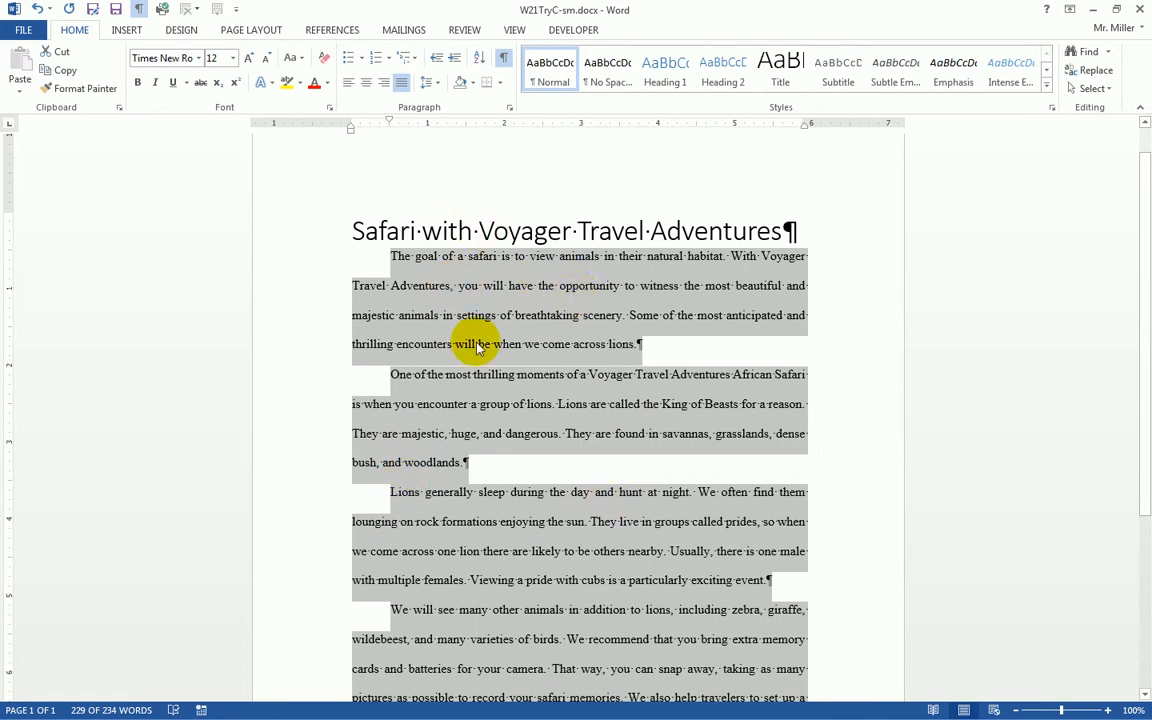
left_click(425, 292)
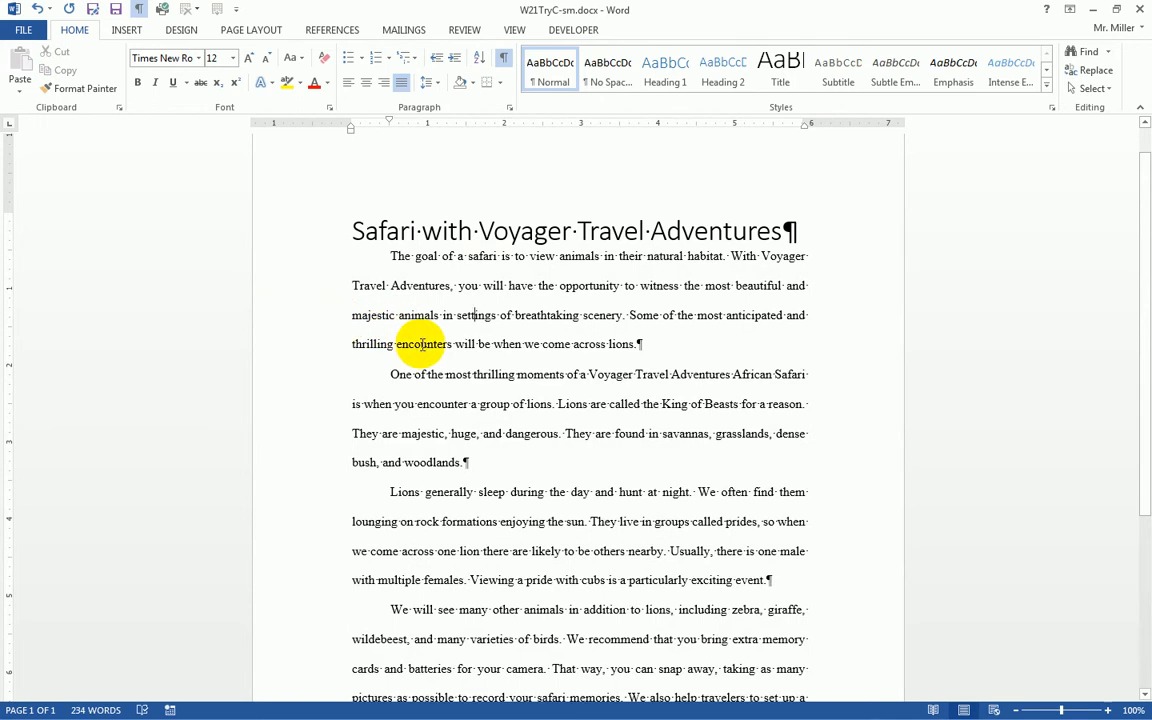
Apply the Normal margin preset, with 1" on all sides, to the document.
left_click(255, 30)
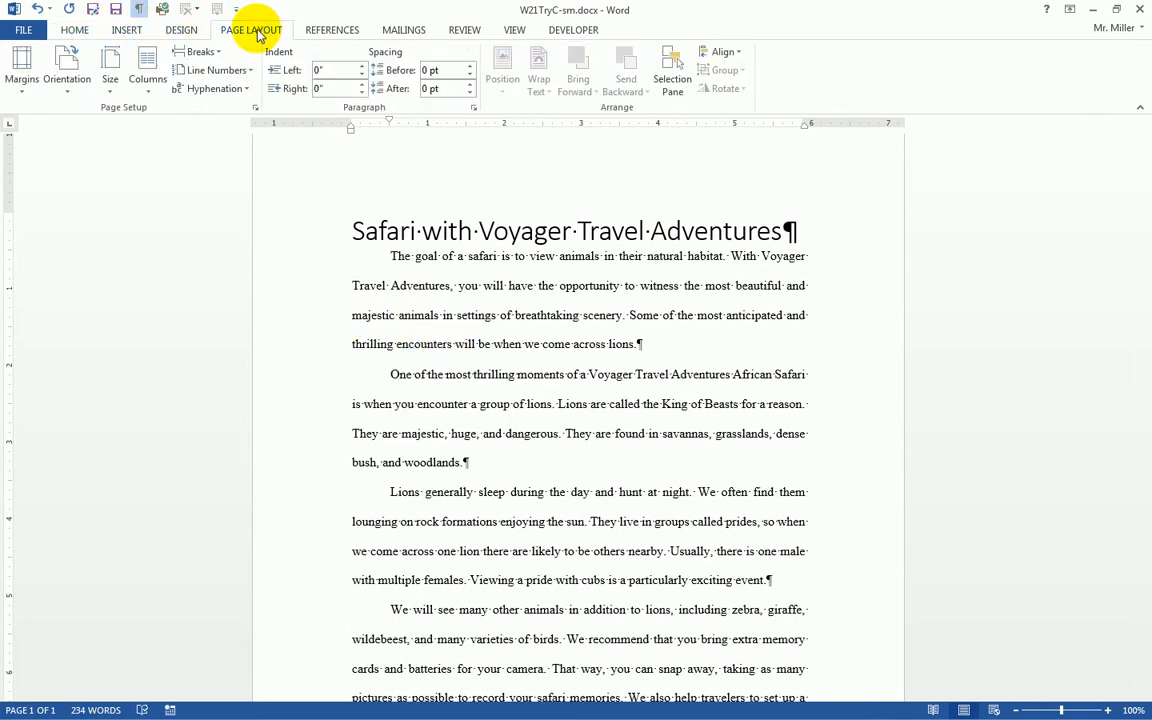
left_click(18, 93)
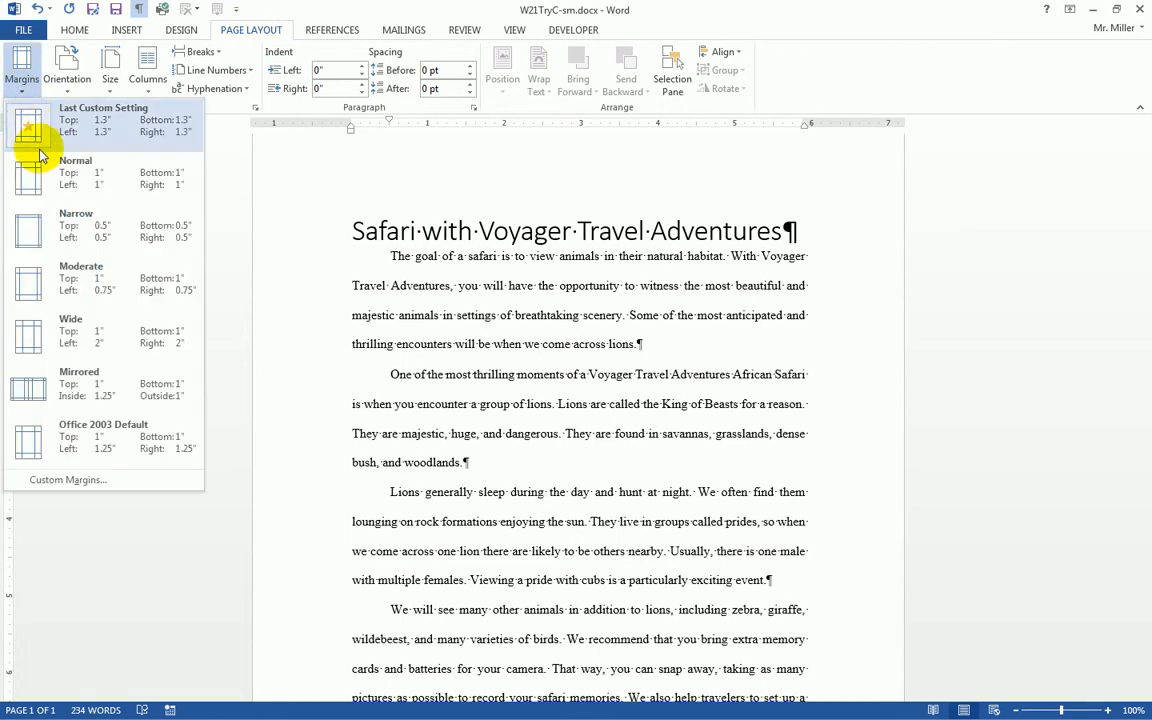
left_click(90, 188)
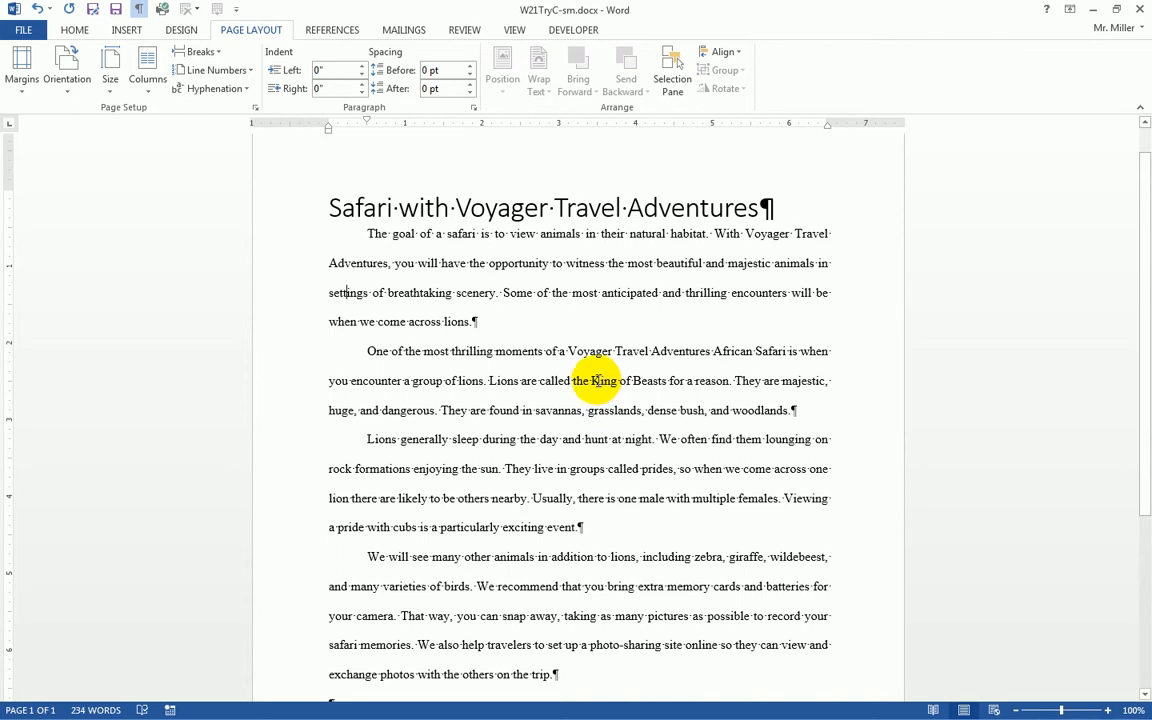
Center the title "Safari with Voyager Travel Adventures" and set its spacing before and after to 54 pt.
left_click(290, 212)
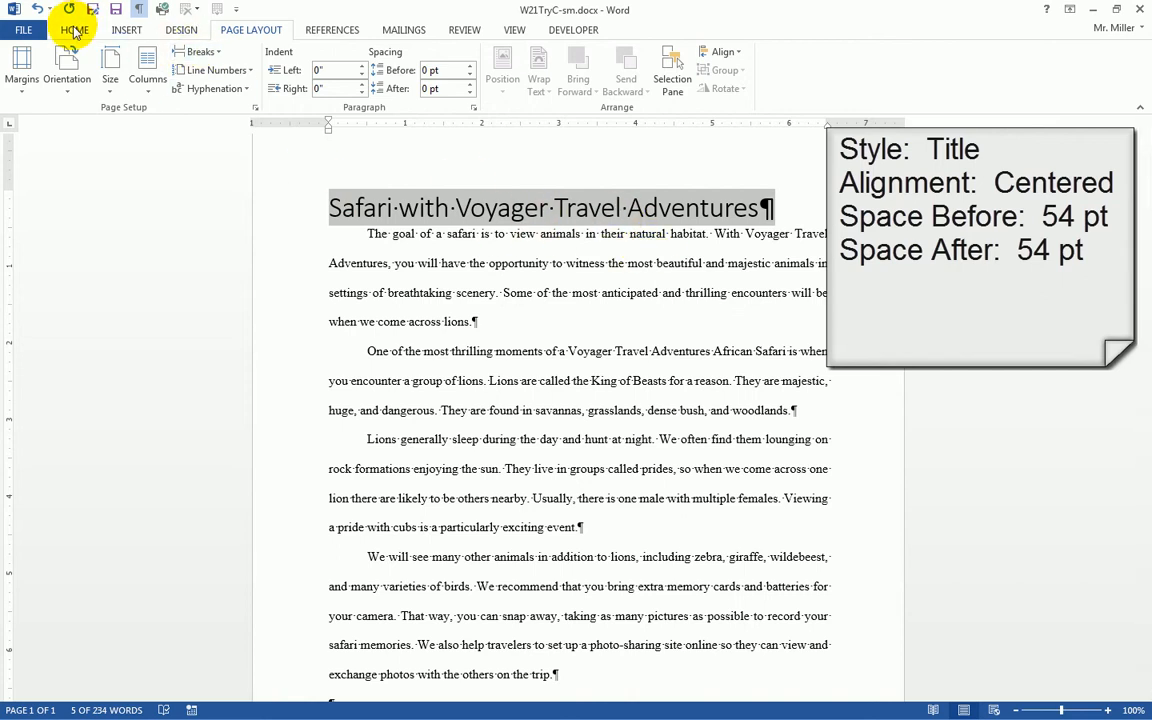
left_click(74, 30)
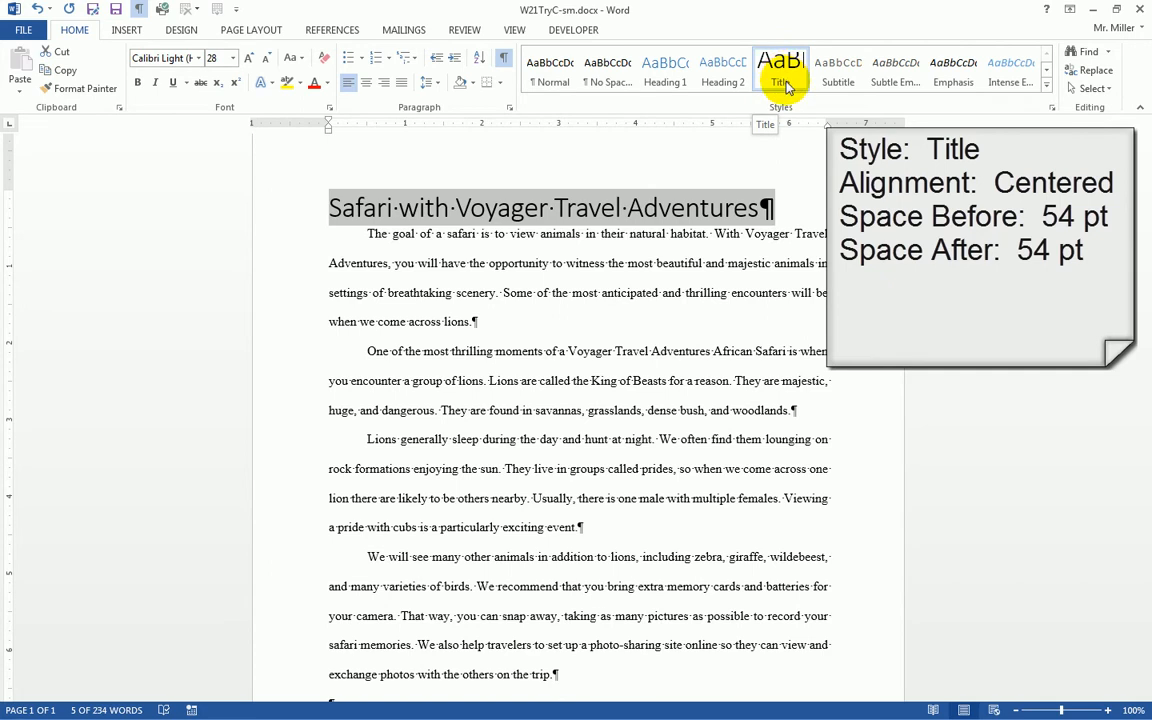
left_click(367, 85)
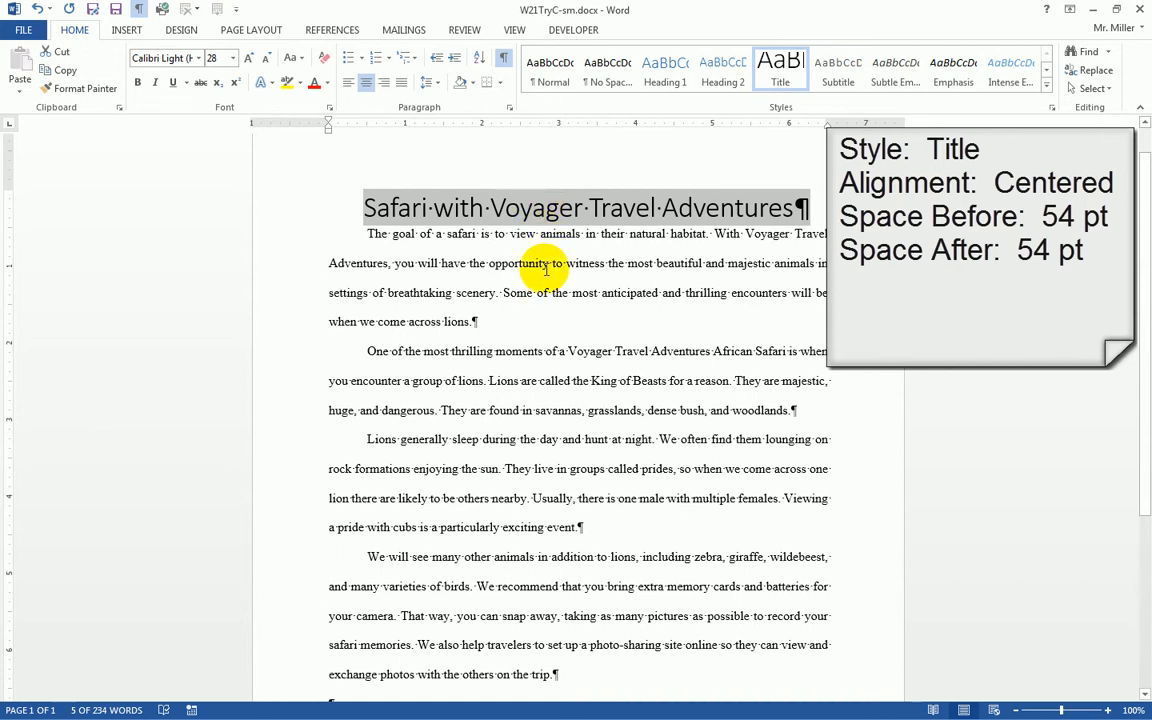
left_click(509, 108)
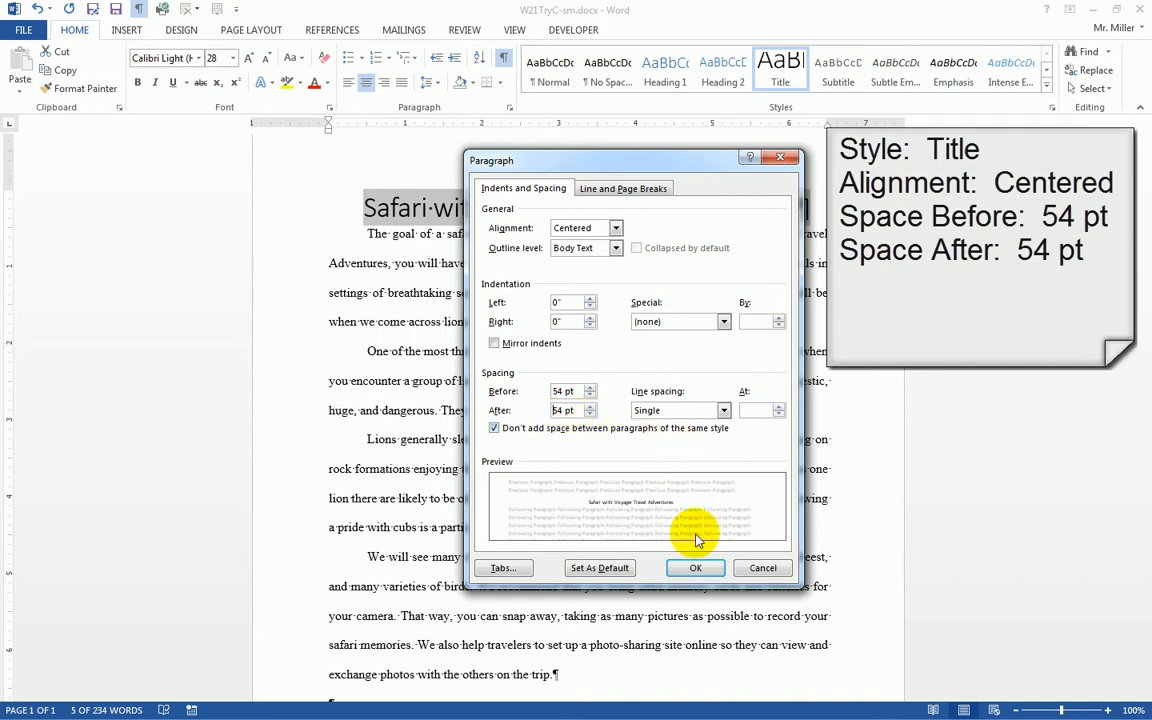
left_click(695, 567)
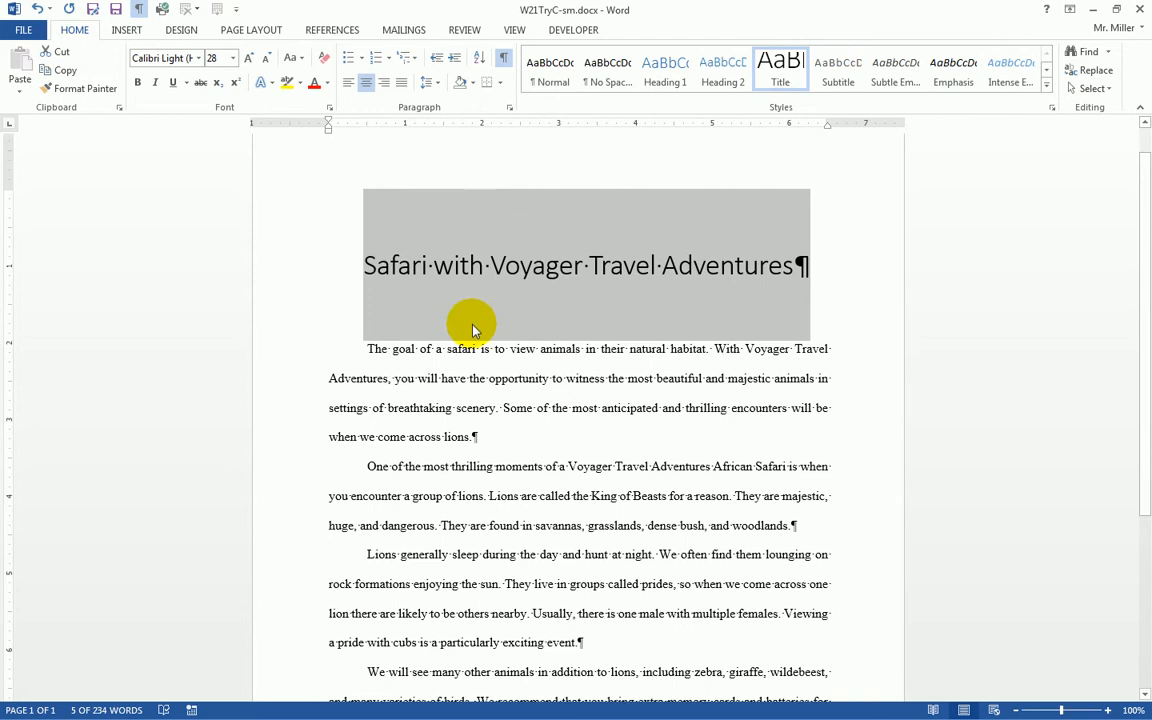
left_click(470, 370)
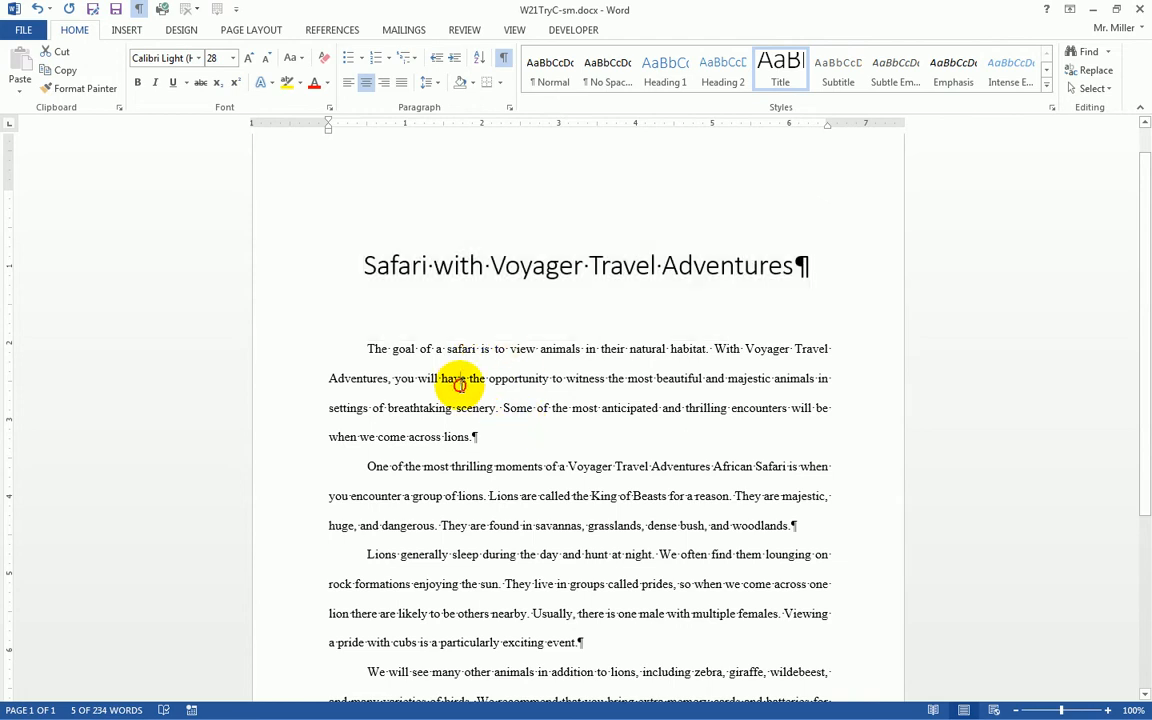
scroll(588, 480, "down", 5)
scroll(588, 480, "up", 5)
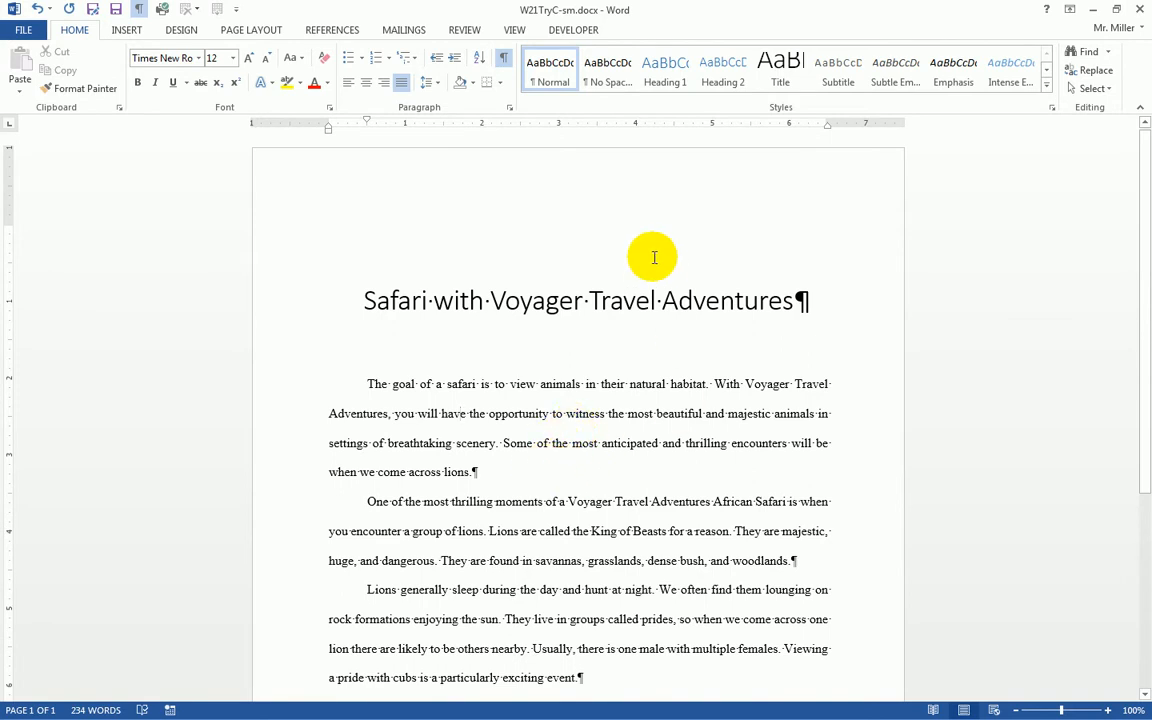
Right-align the page header and enter the author's full name on its first line.
left_click(1016, 710)
left_click(1016, 710)
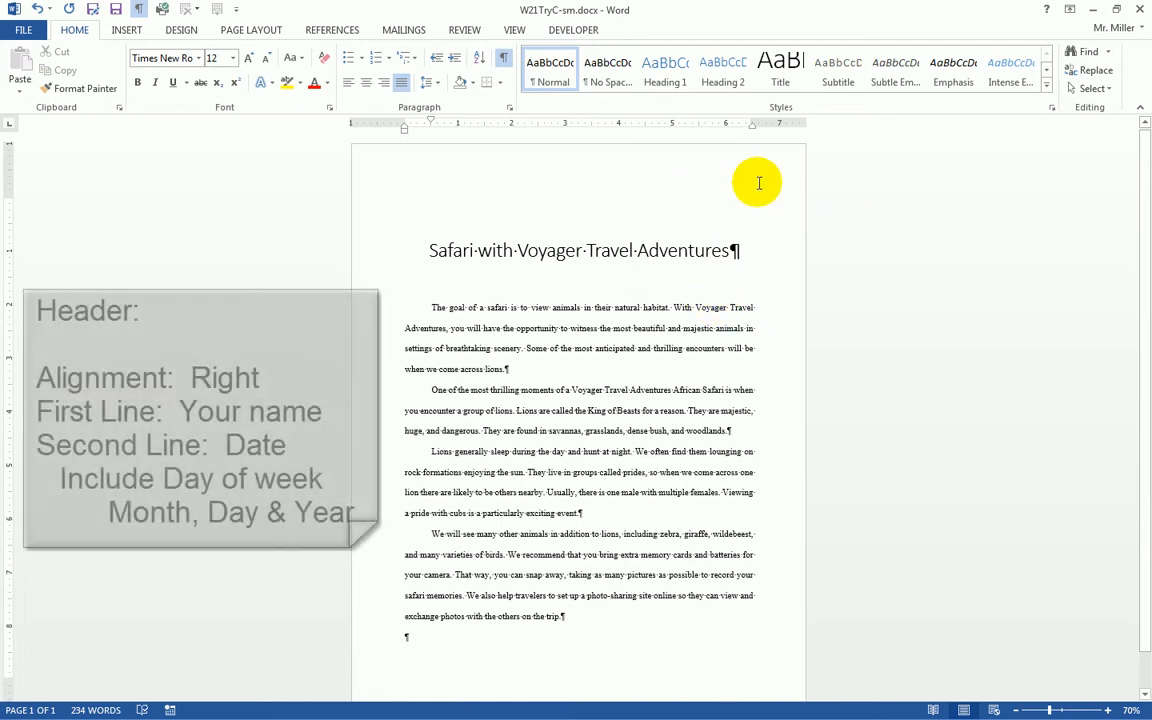
double_click(702, 173)
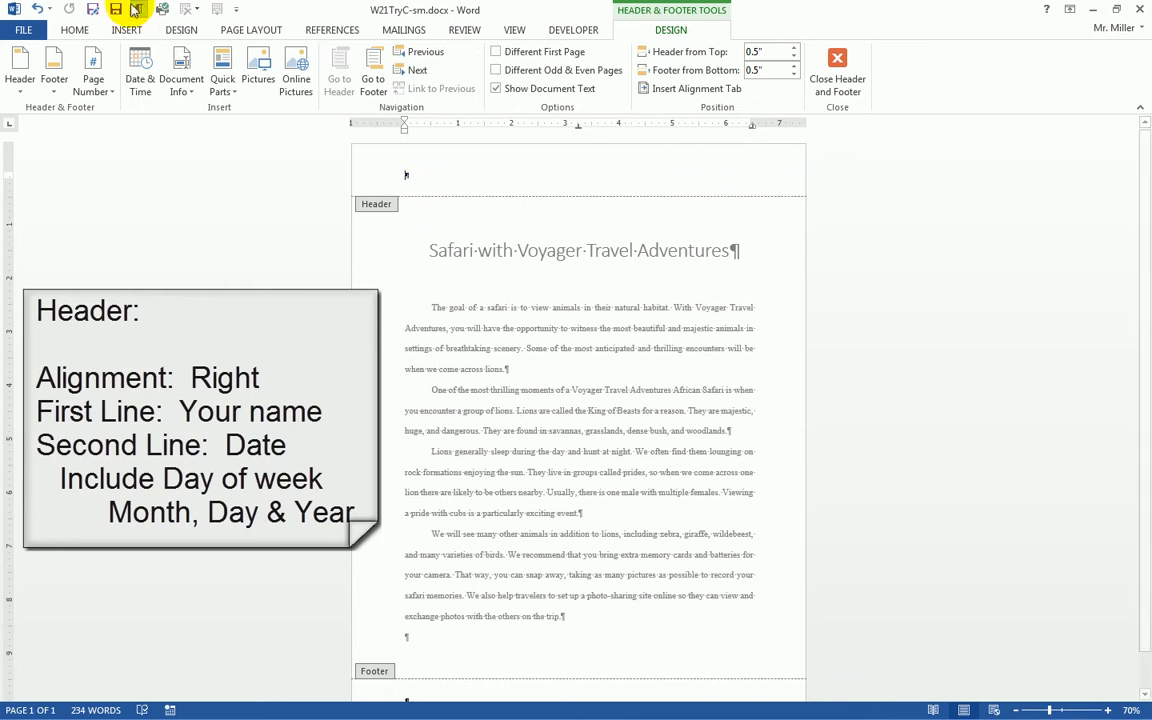
left_click(75, 30)
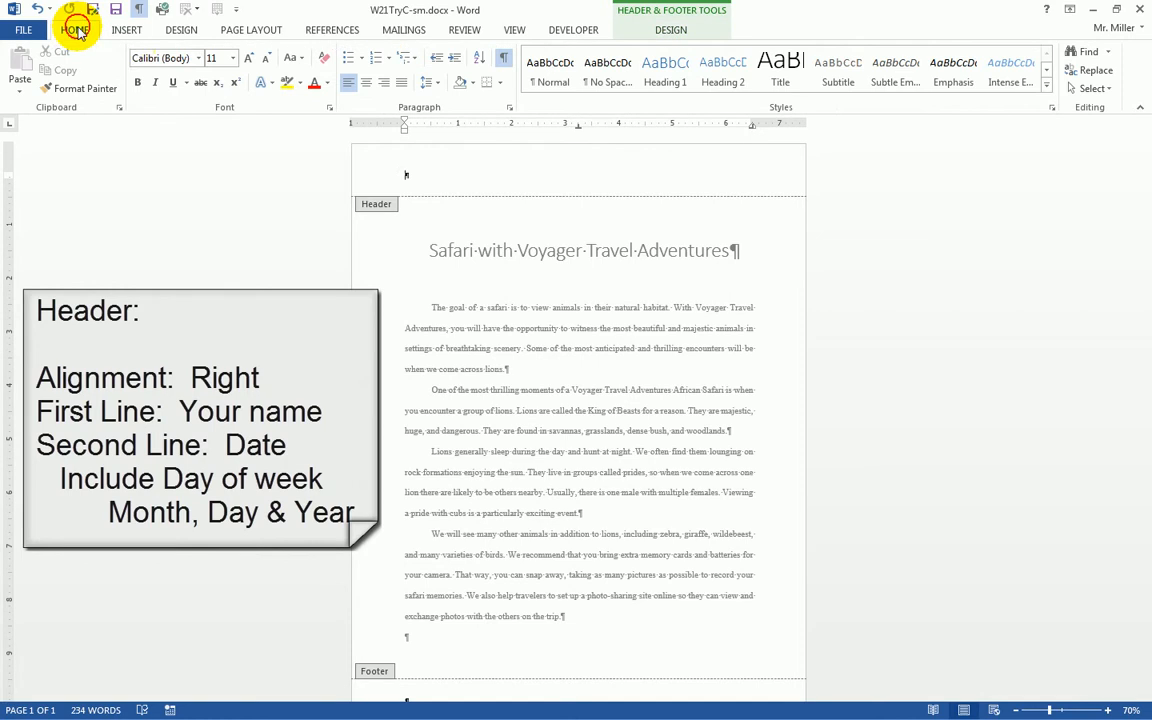
left_click(384, 83)
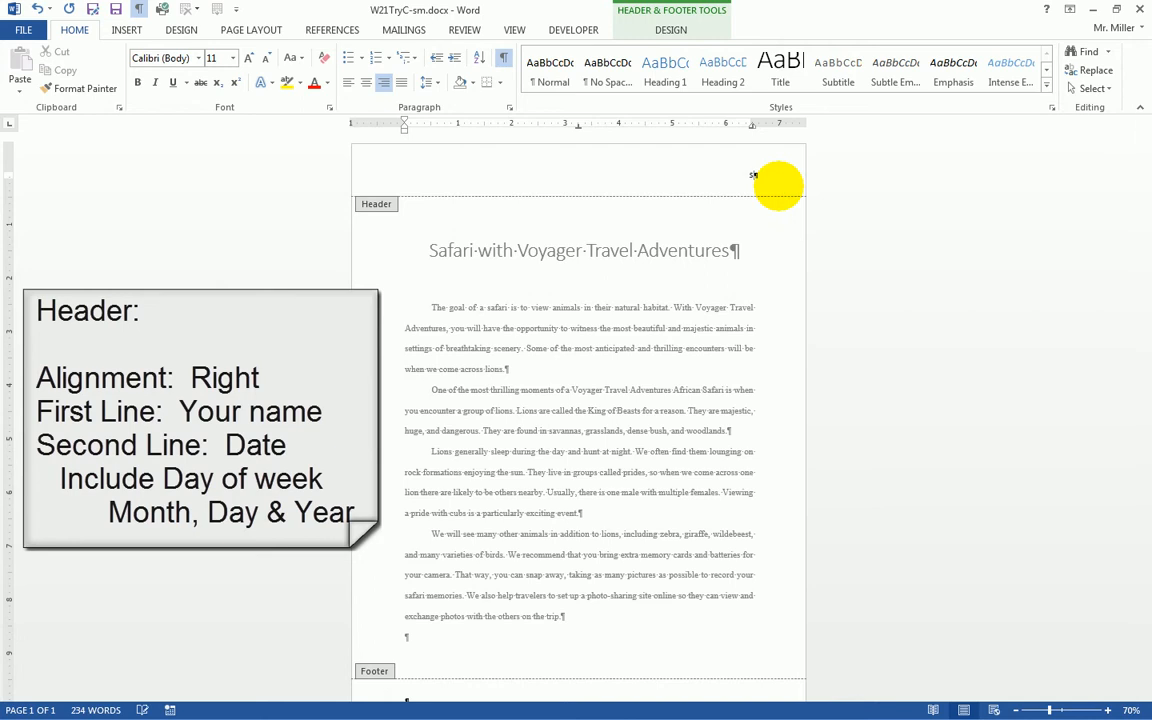
left_click(1109, 711)
left_click(1109, 711)
left_click(1109, 711)
left_click(1109, 711)
left_click(1109, 711)
left_click(1109, 711)
left_click(1109, 711)
left_click(1109, 711)
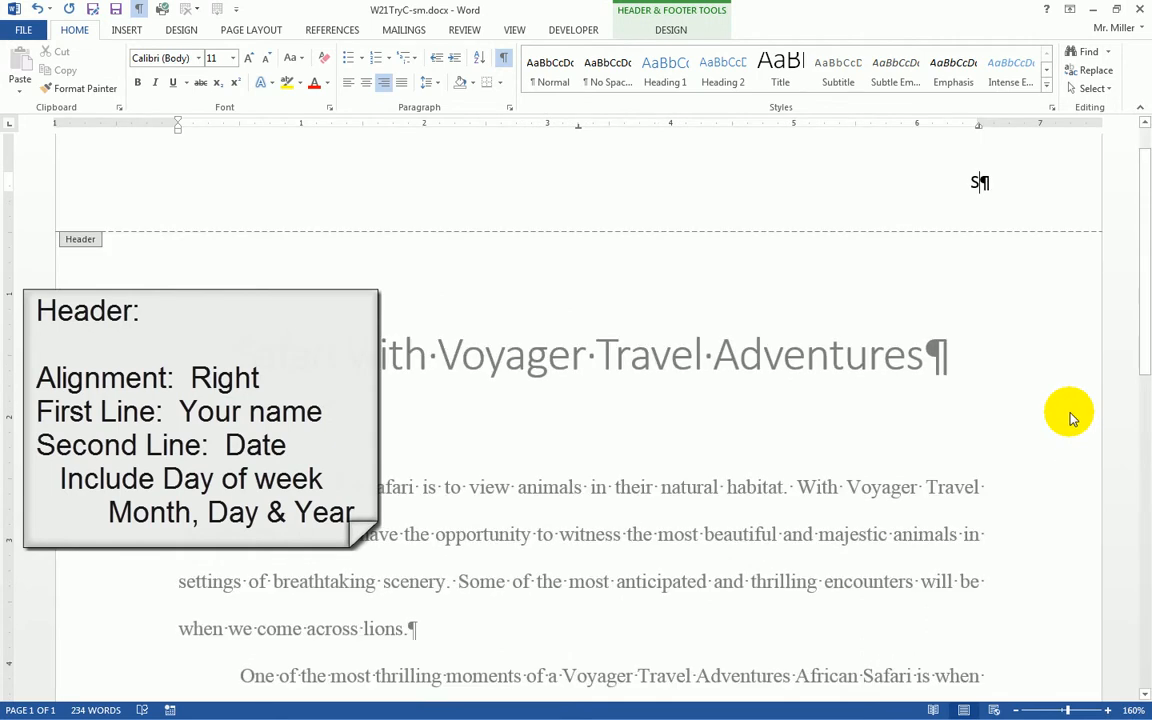
type("cott Miller")
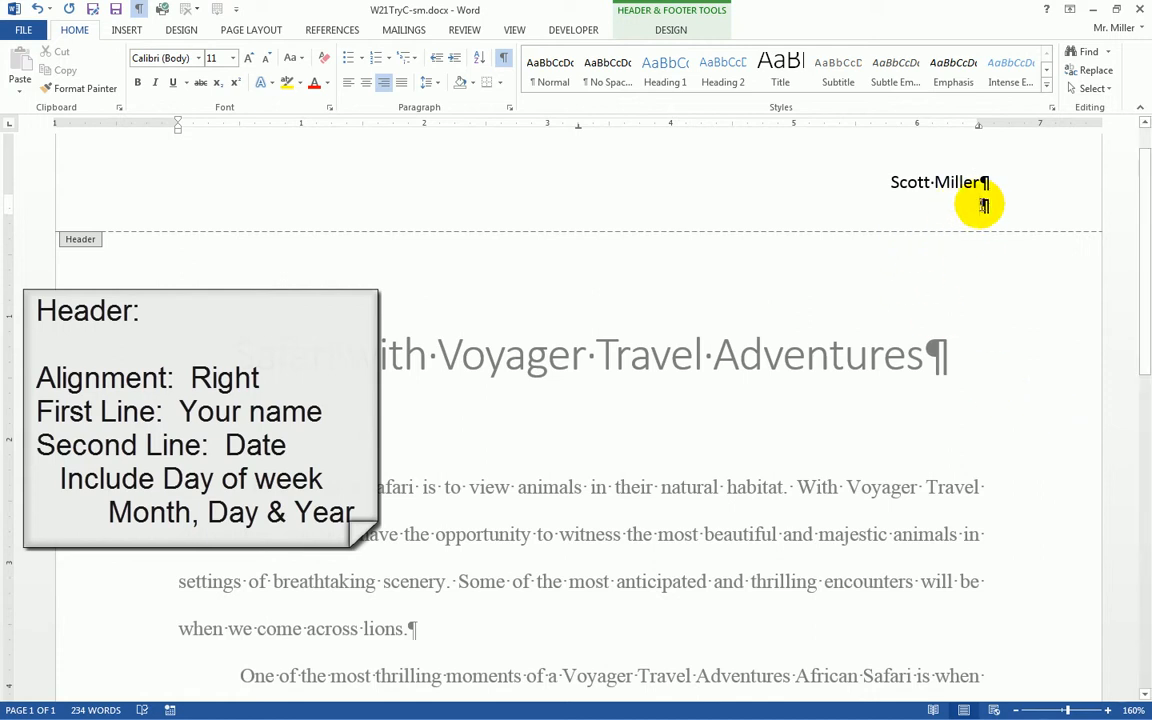
Insert the date on the header's second line in the "Tuesday, November 03, 2015" format and close the header.
left_click(127, 31)
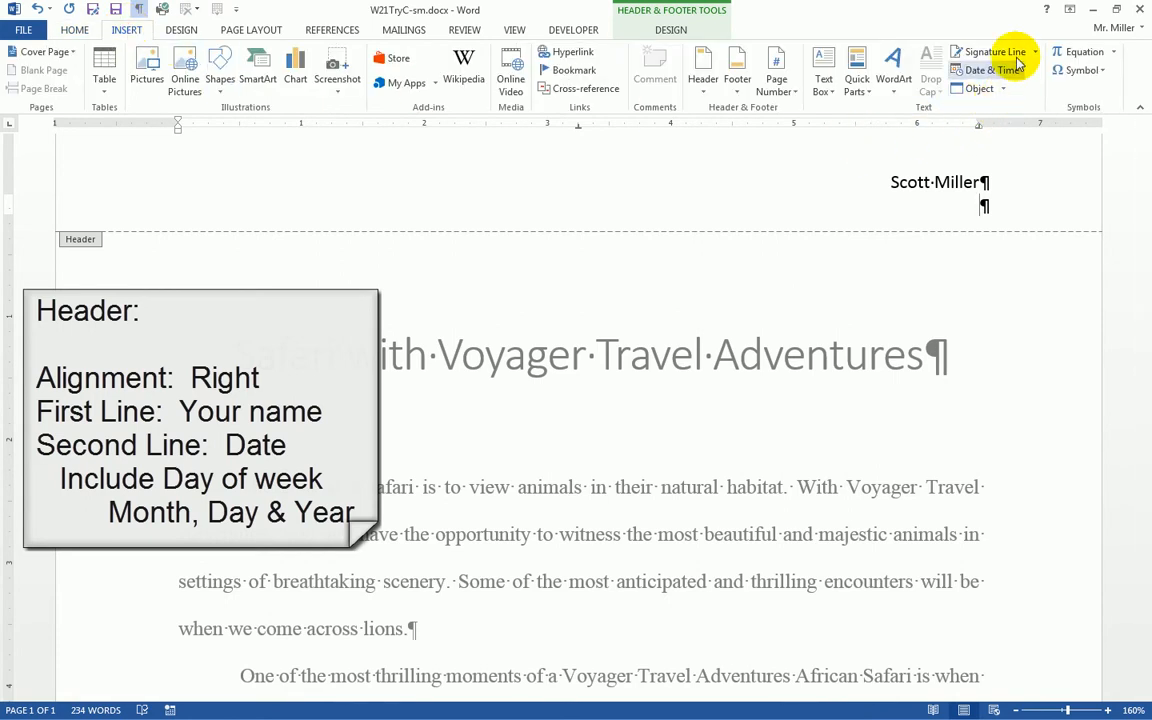
left_click(995, 72)
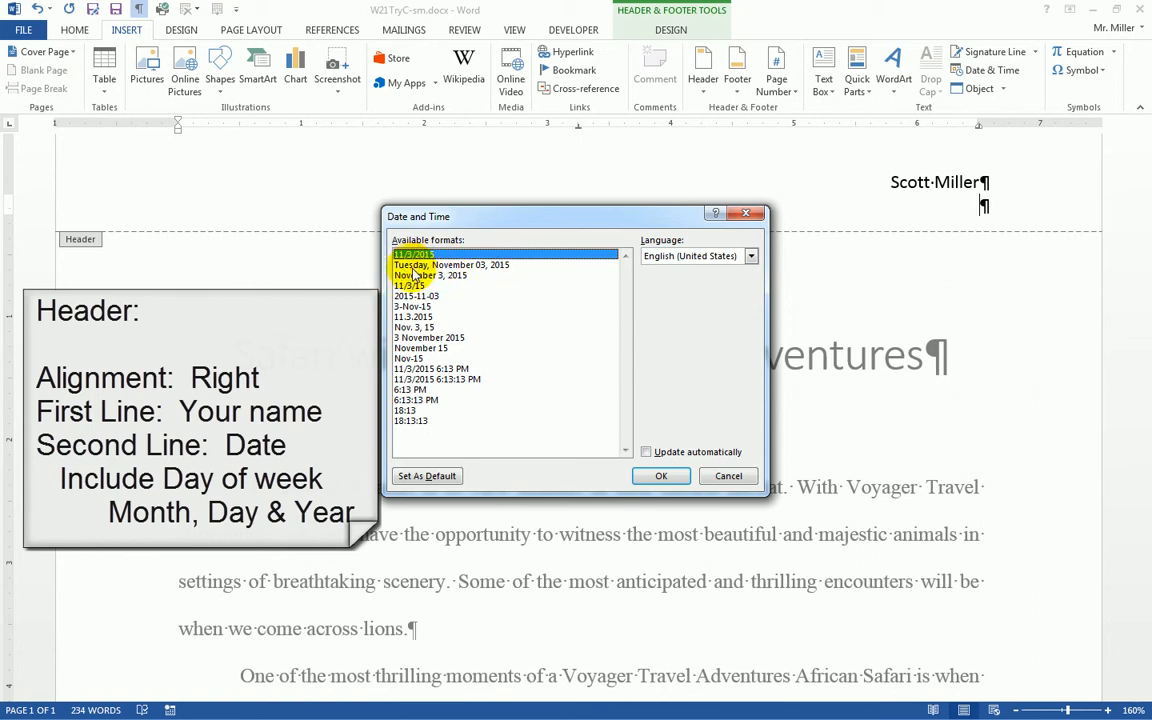
left_click(405, 266)
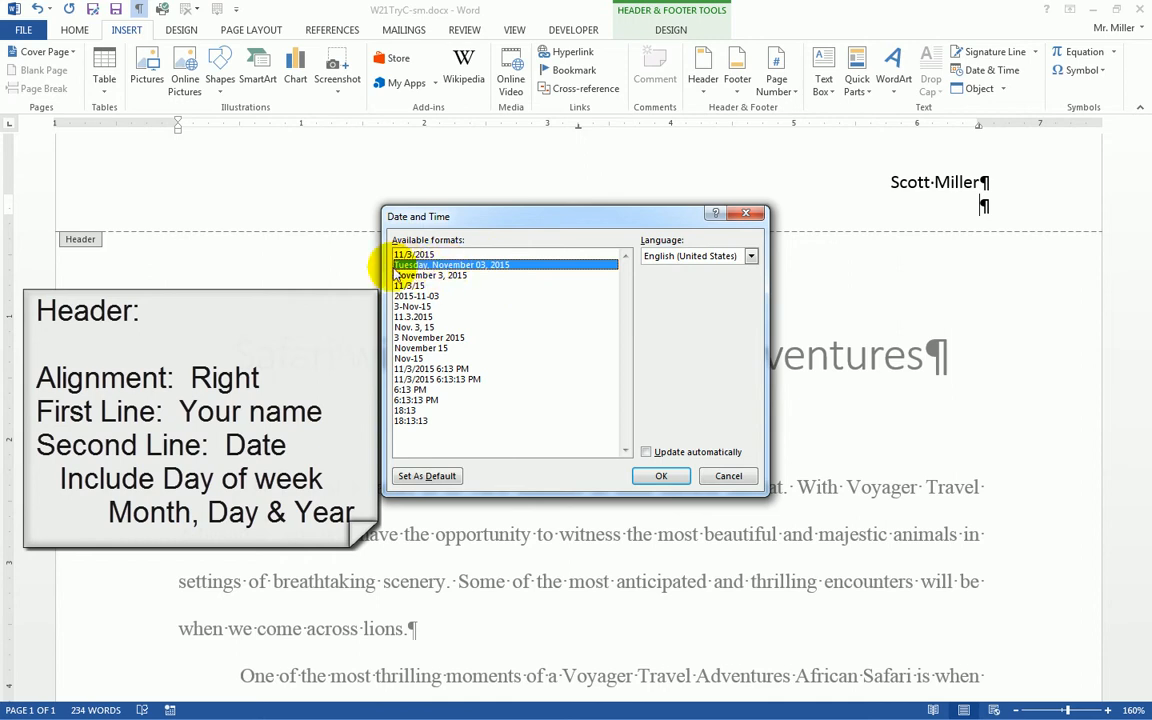
left_click(658, 475)
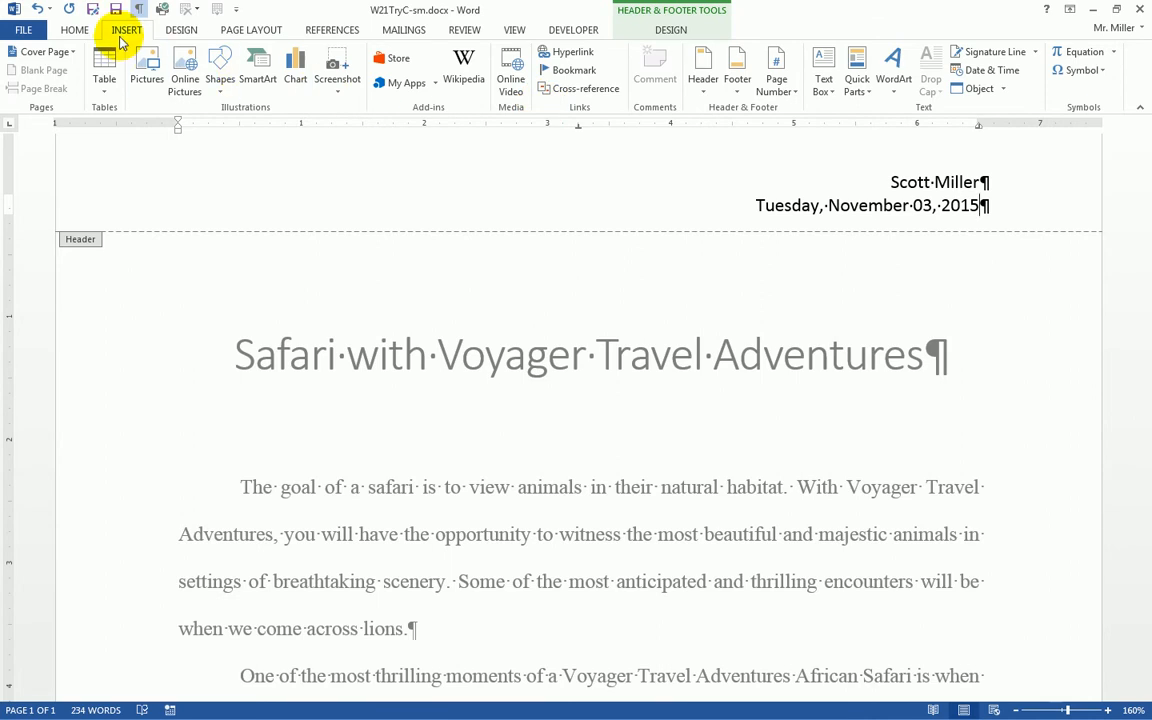
left_click(672, 30)
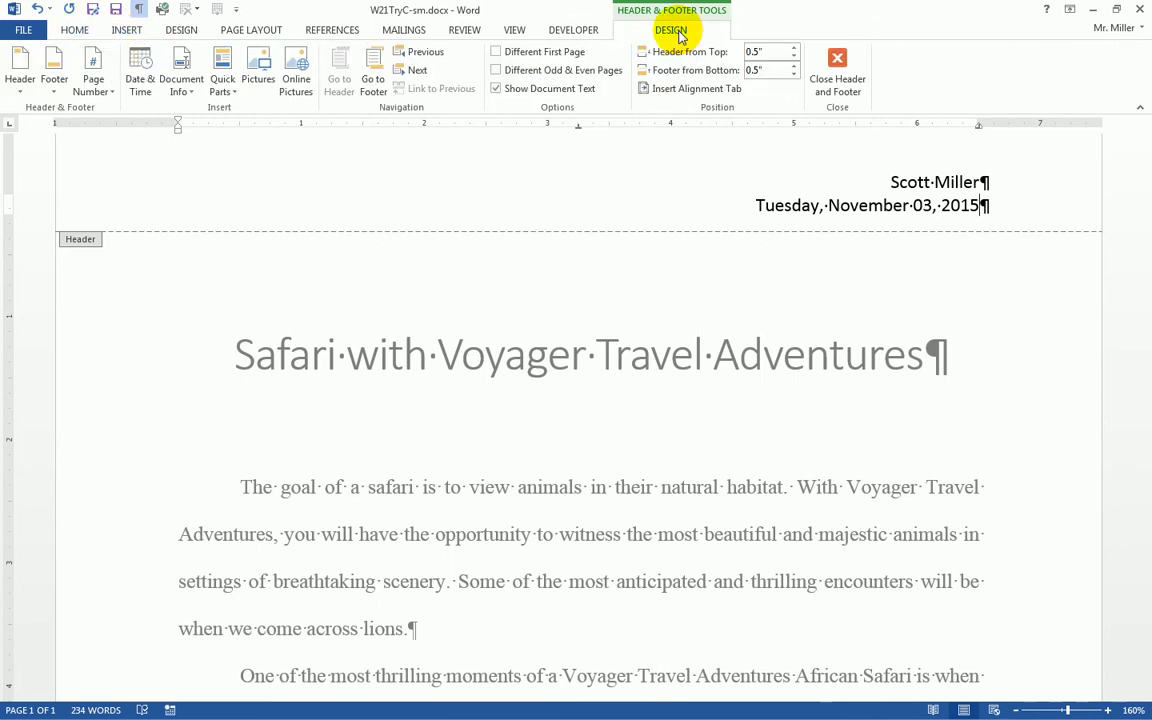
left_click(835, 72)
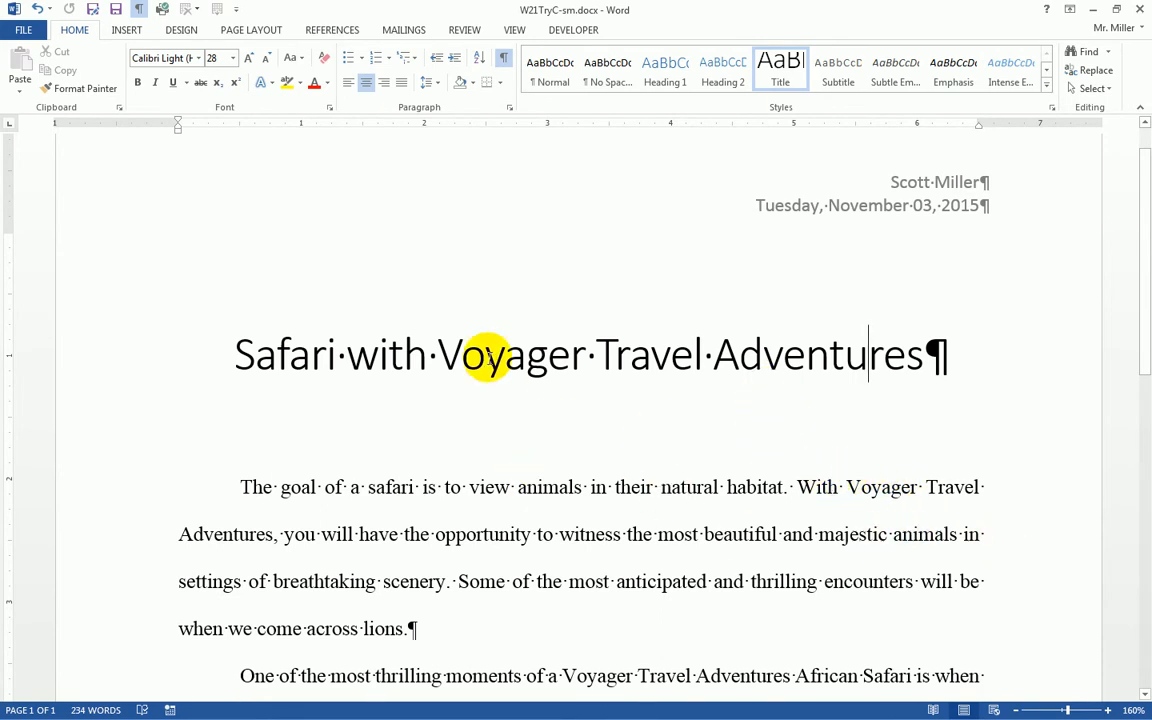
Insert a Bold Numbers 2 page number at the bottom of the page and close the footer.
left_click(128, 31)
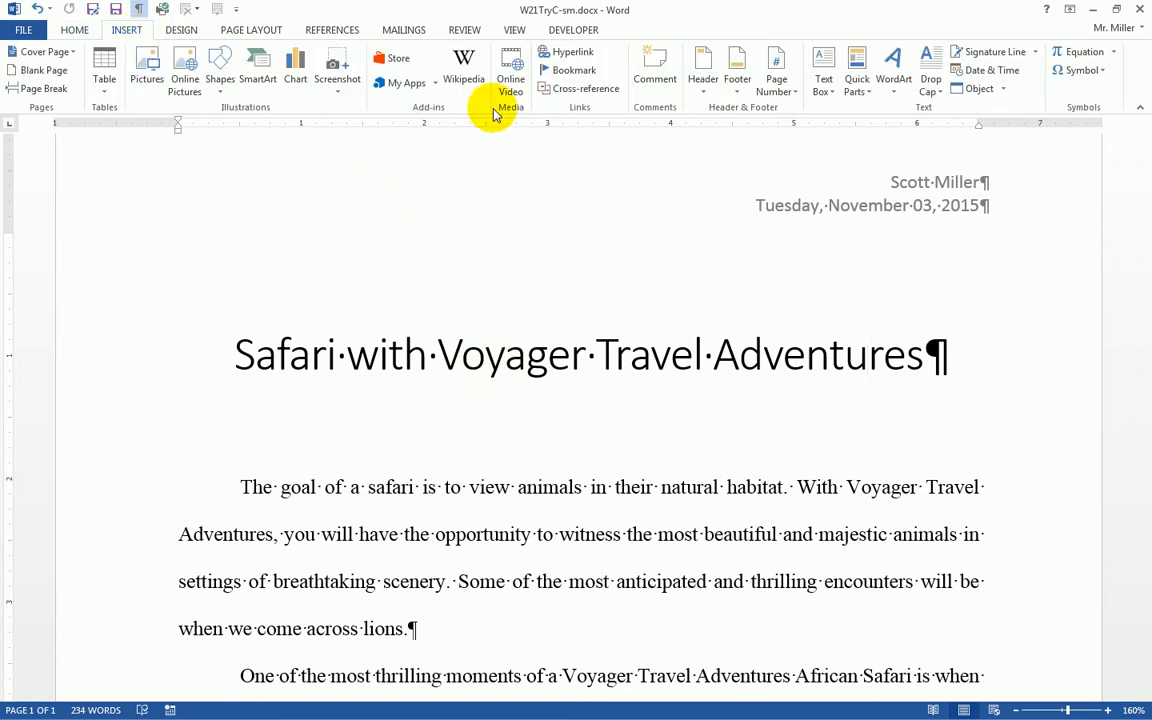
left_click(781, 92)
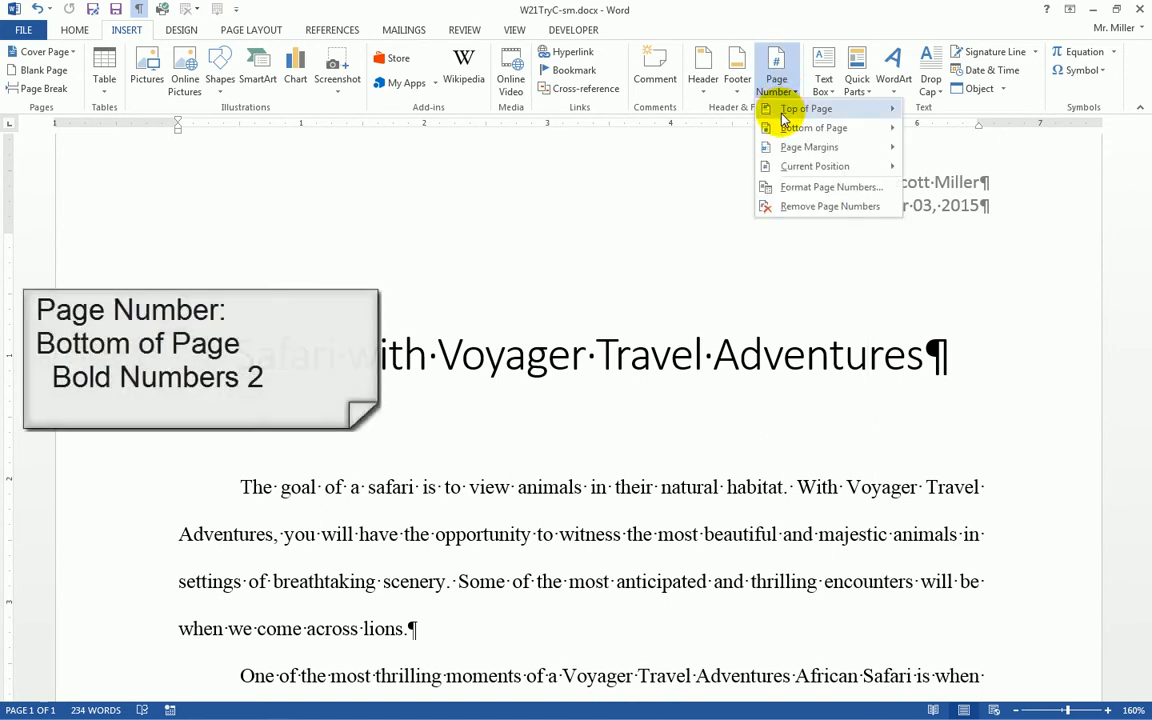
mouse_move(808, 136)
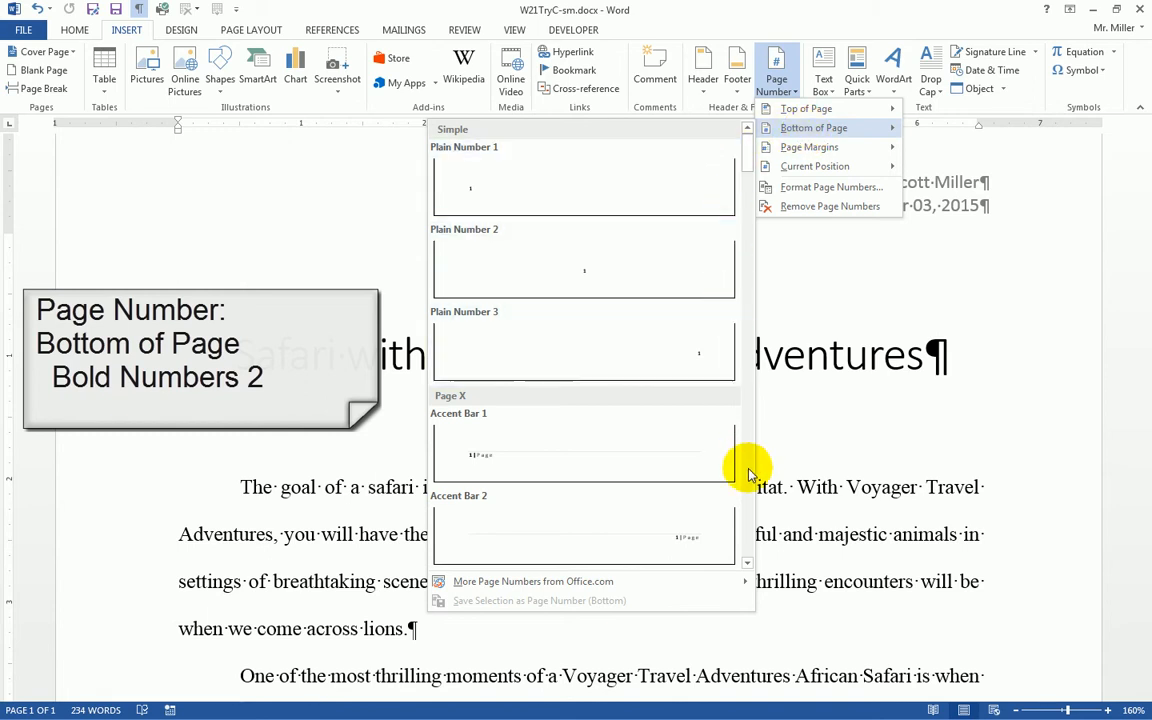
left_click(747, 563)
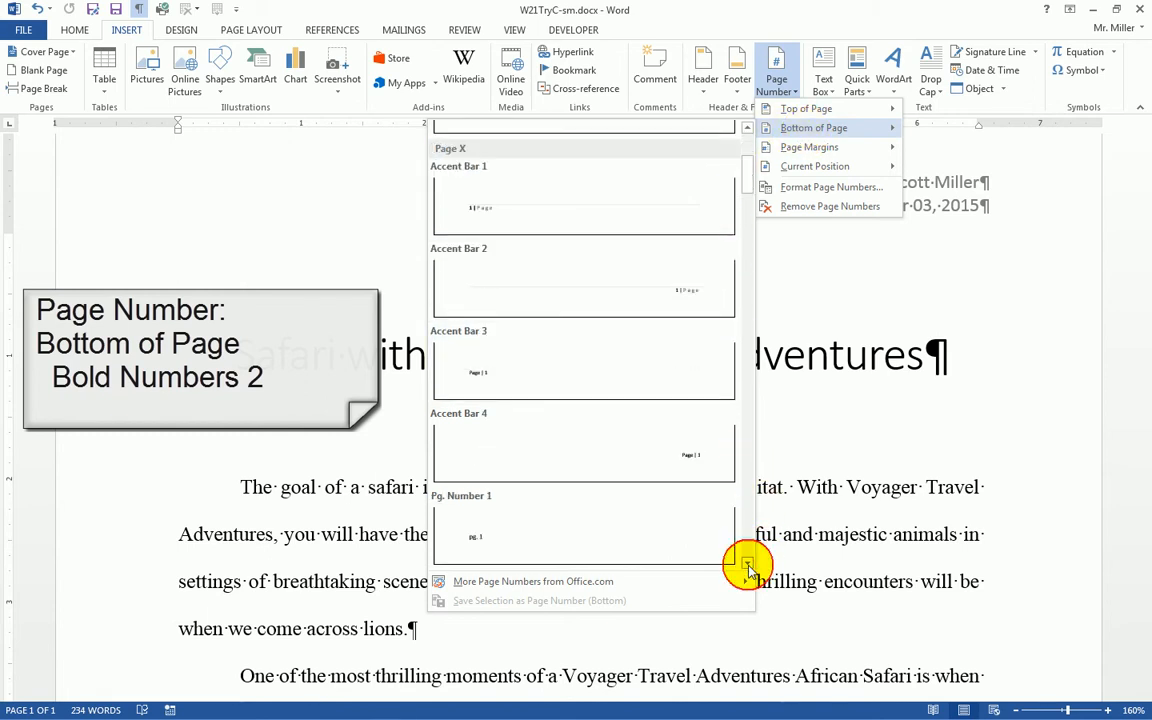
left_click(748, 565)
left_click(748, 565)
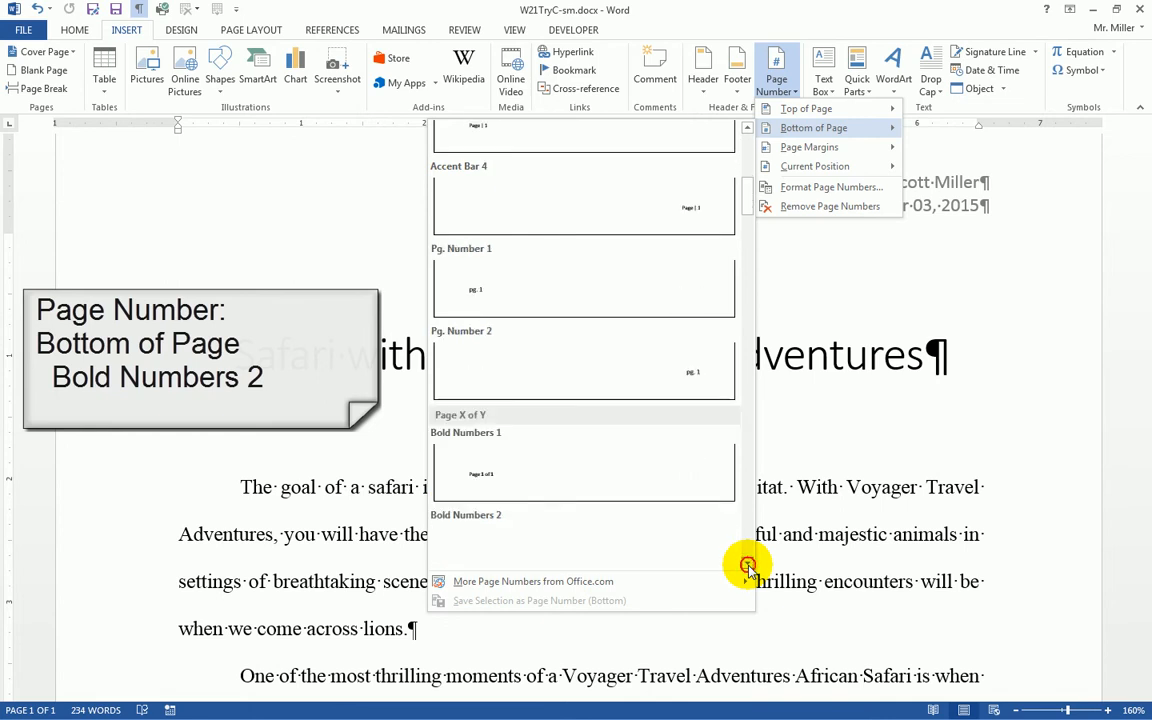
left_click(747, 564)
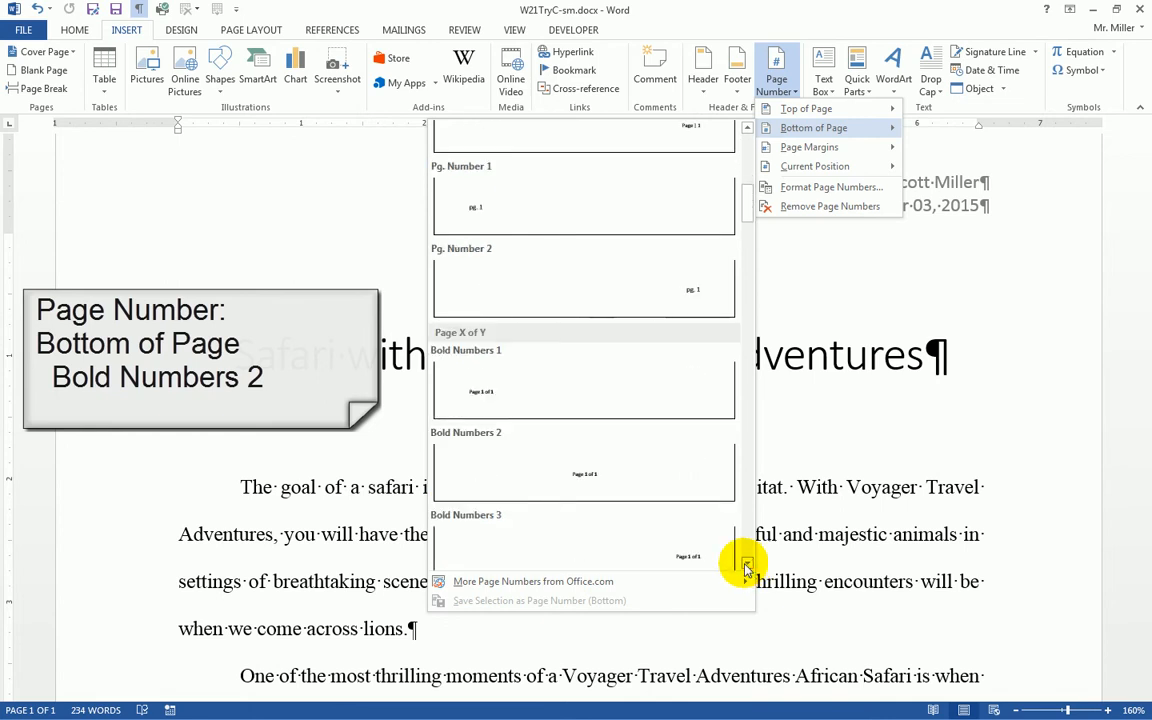
left_click(601, 474)
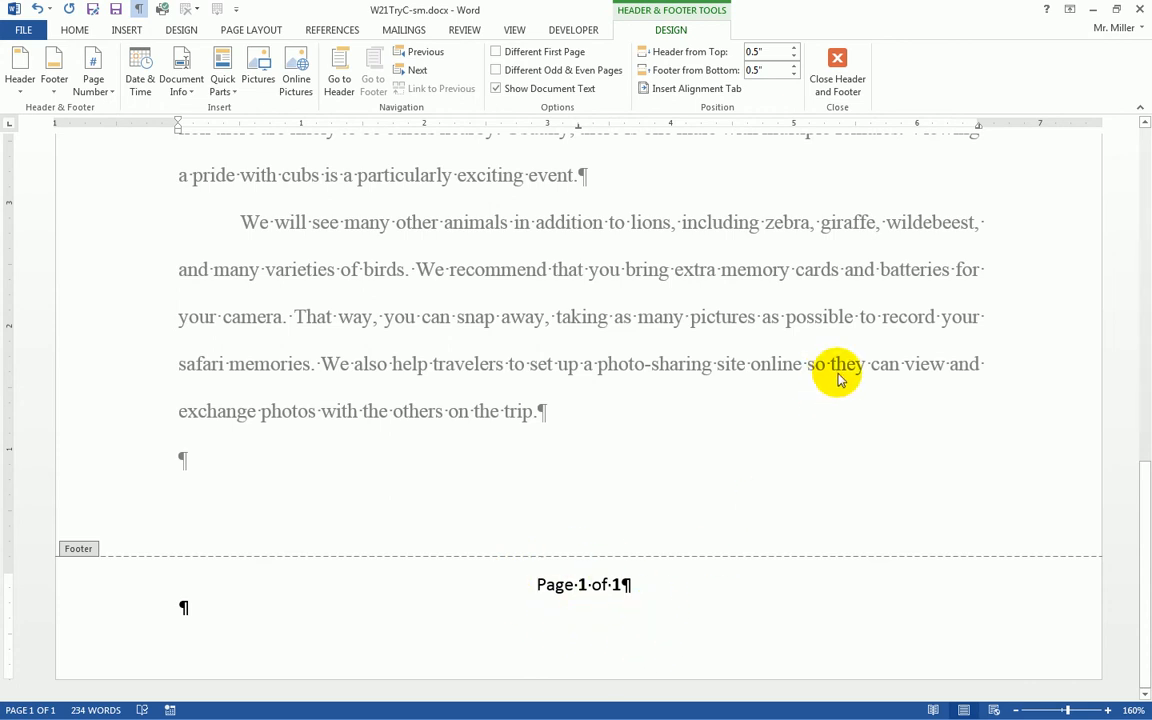
left_click(845, 85)
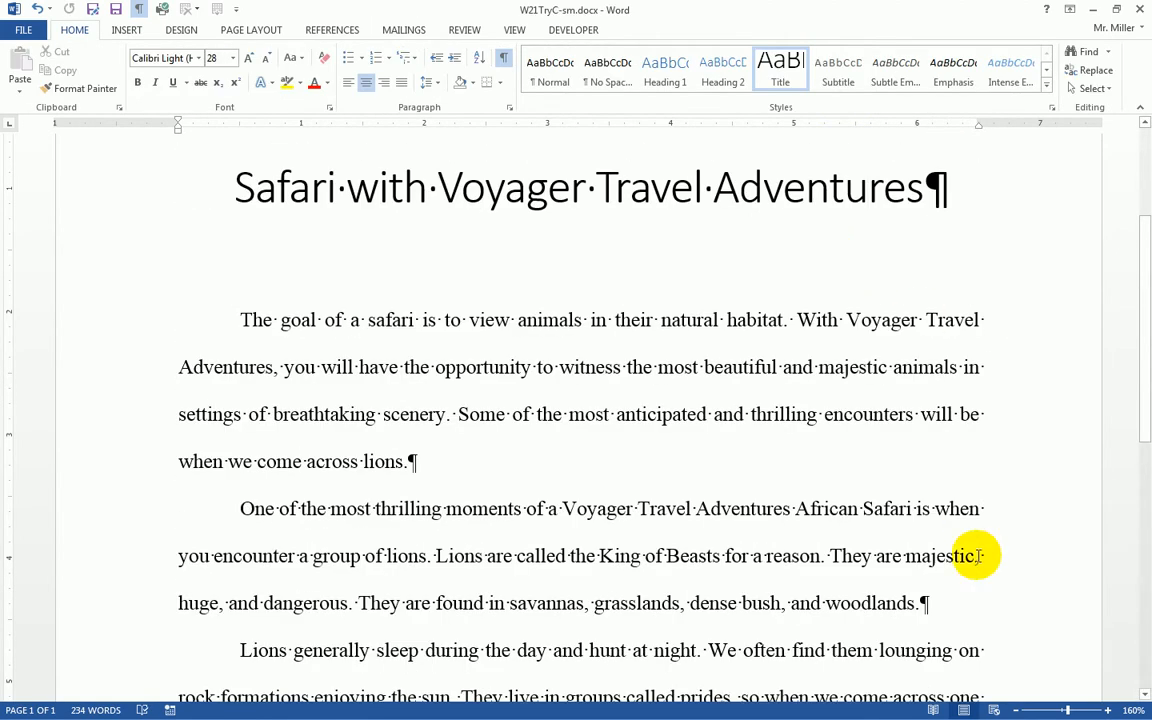
Examine the whole page layout at 60% zoom, including the header, title, body paragraphs and footer.
left_click(1016, 710)
left_click(1016, 710)
left_click(1016, 710)
left_click(1016, 710)
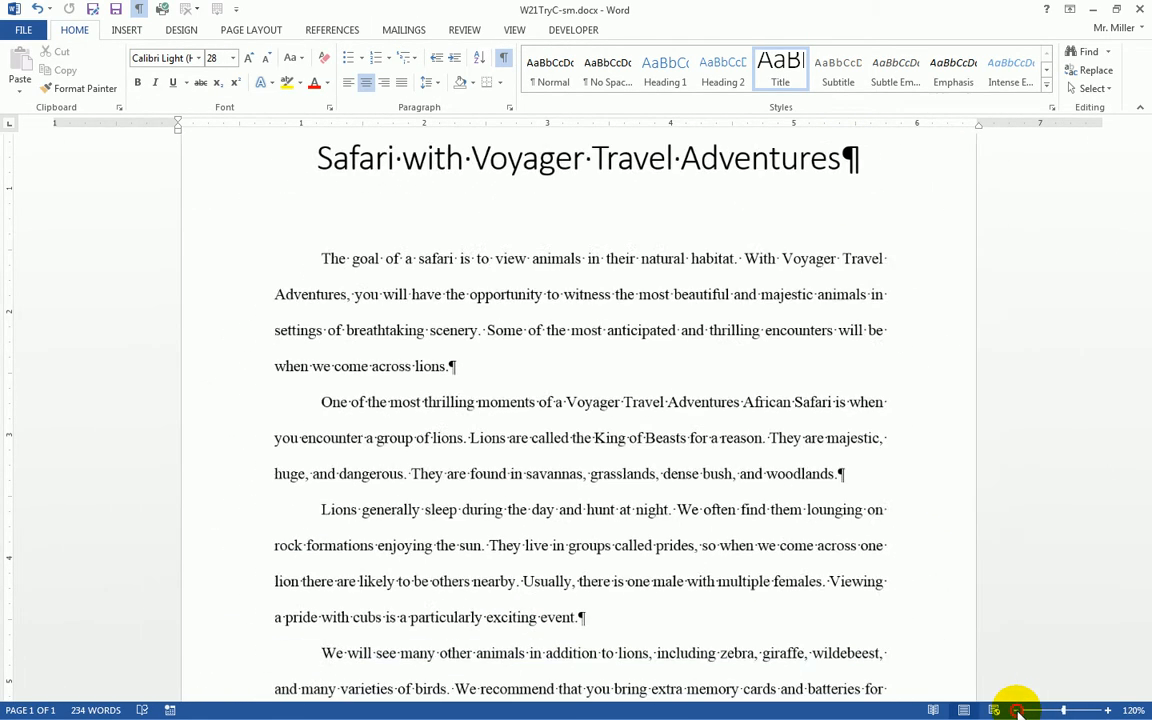
left_click(1016, 710)
left_click(1016, 710)
left_click(1016, 710)
left_click(1016, 710)
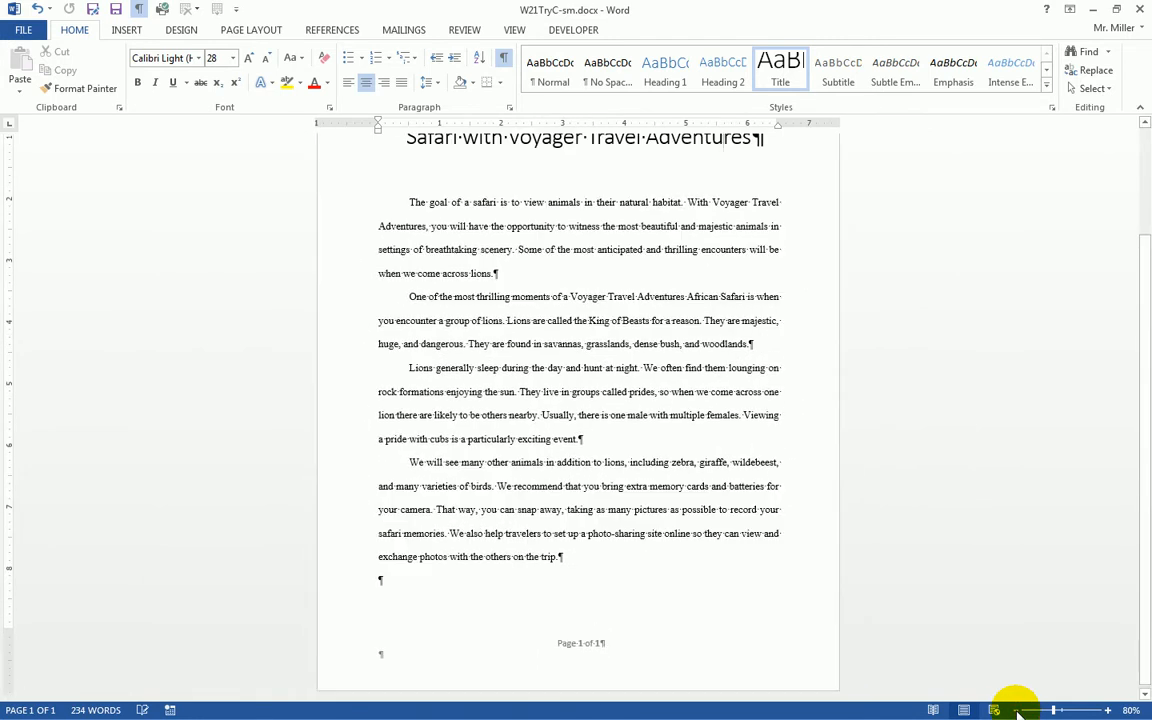
left_click(1016, 710)
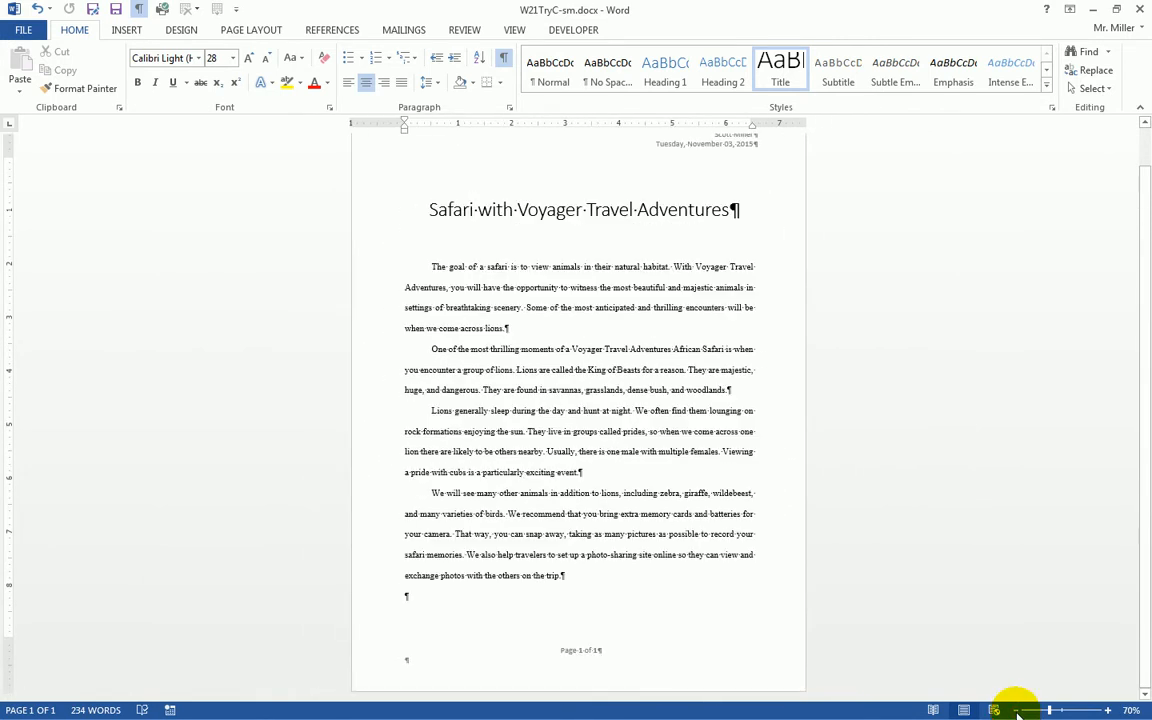
left_click(1016, 710)
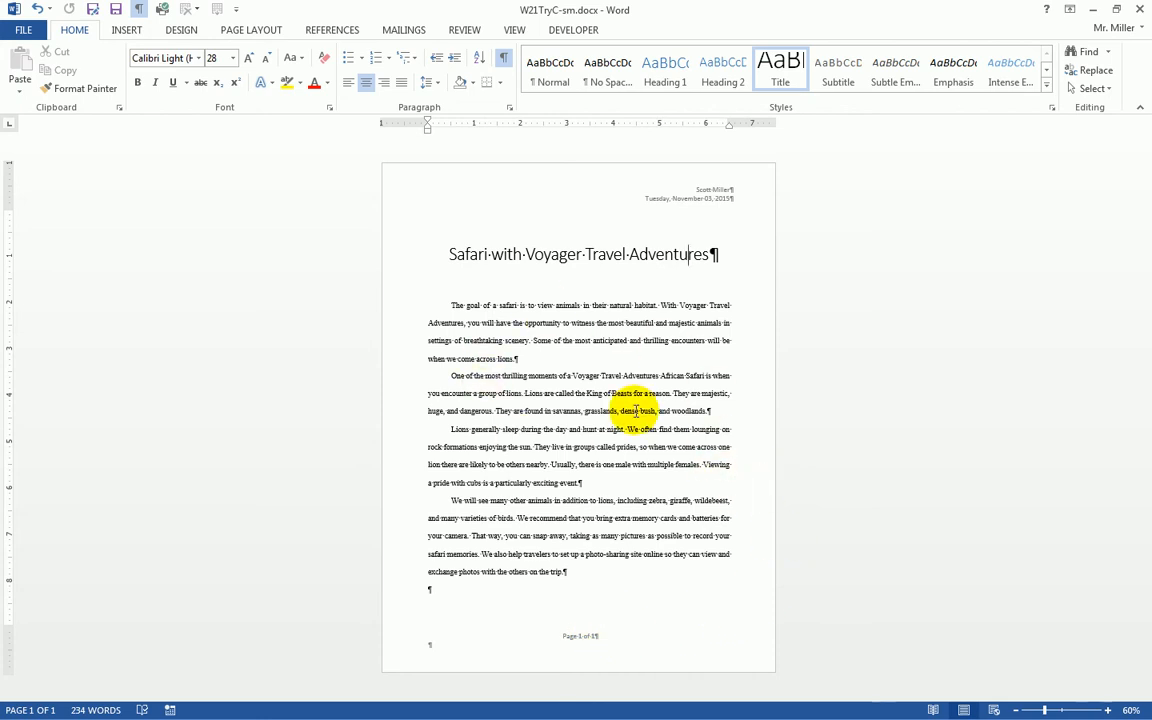
Save the finished W21TryC-sm document and close it.
left_click(115, 10)
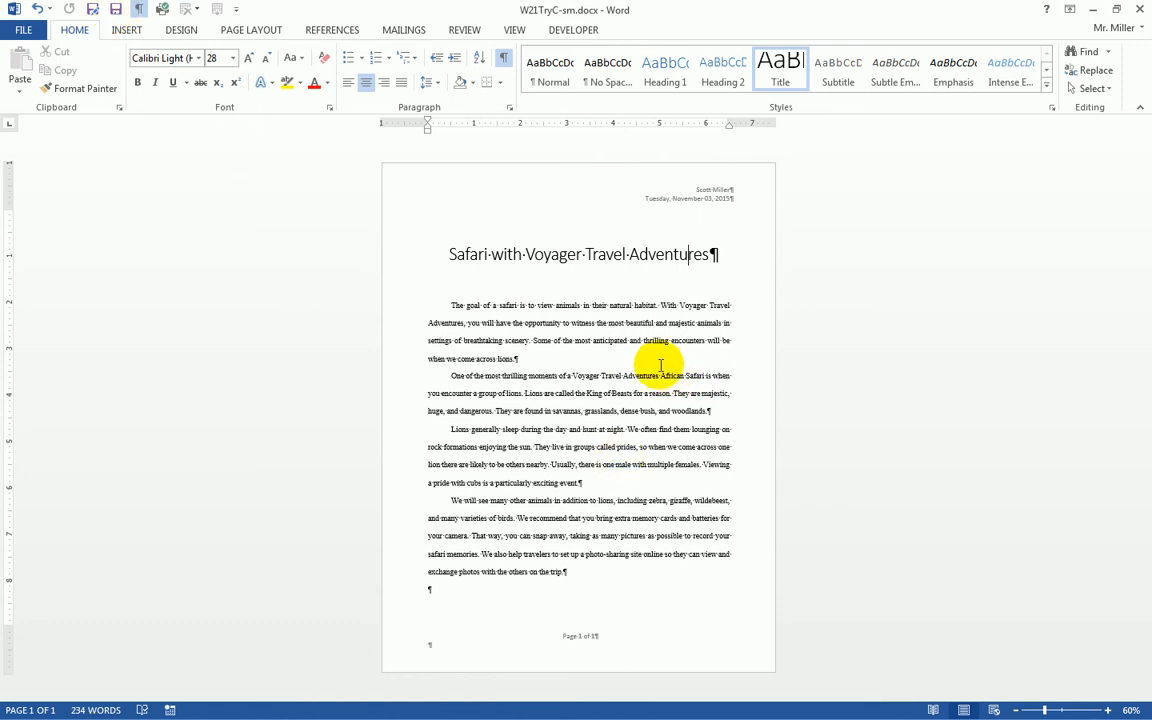
left_click(1140, 12)
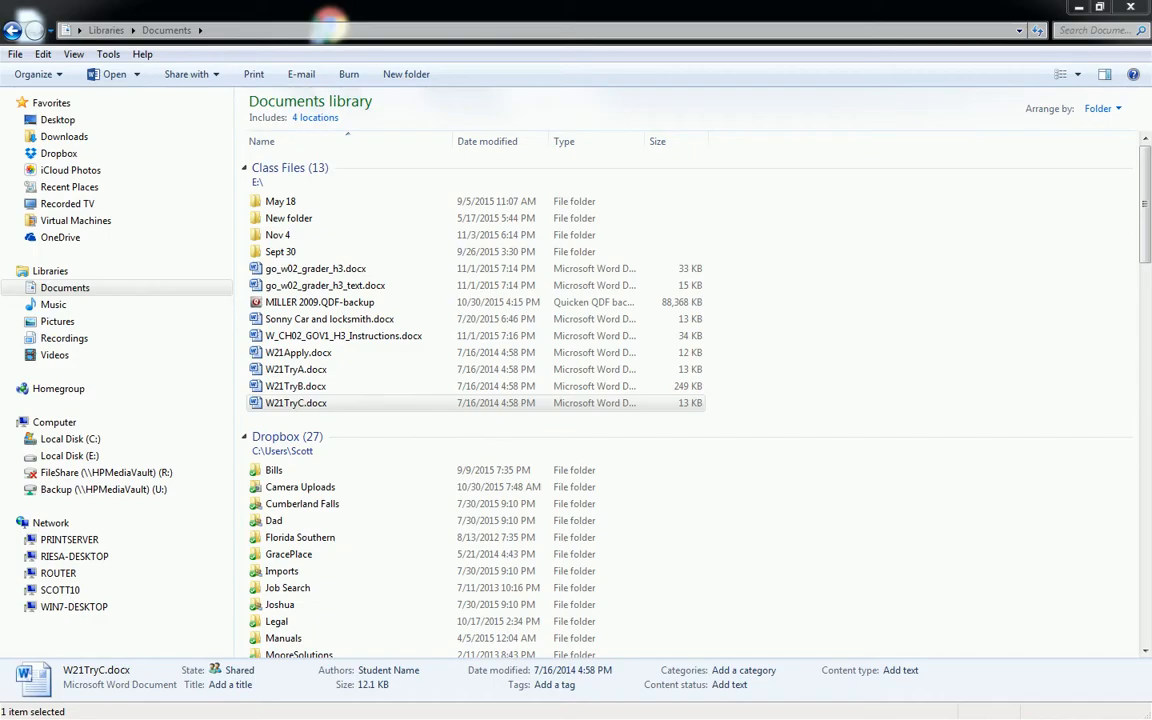